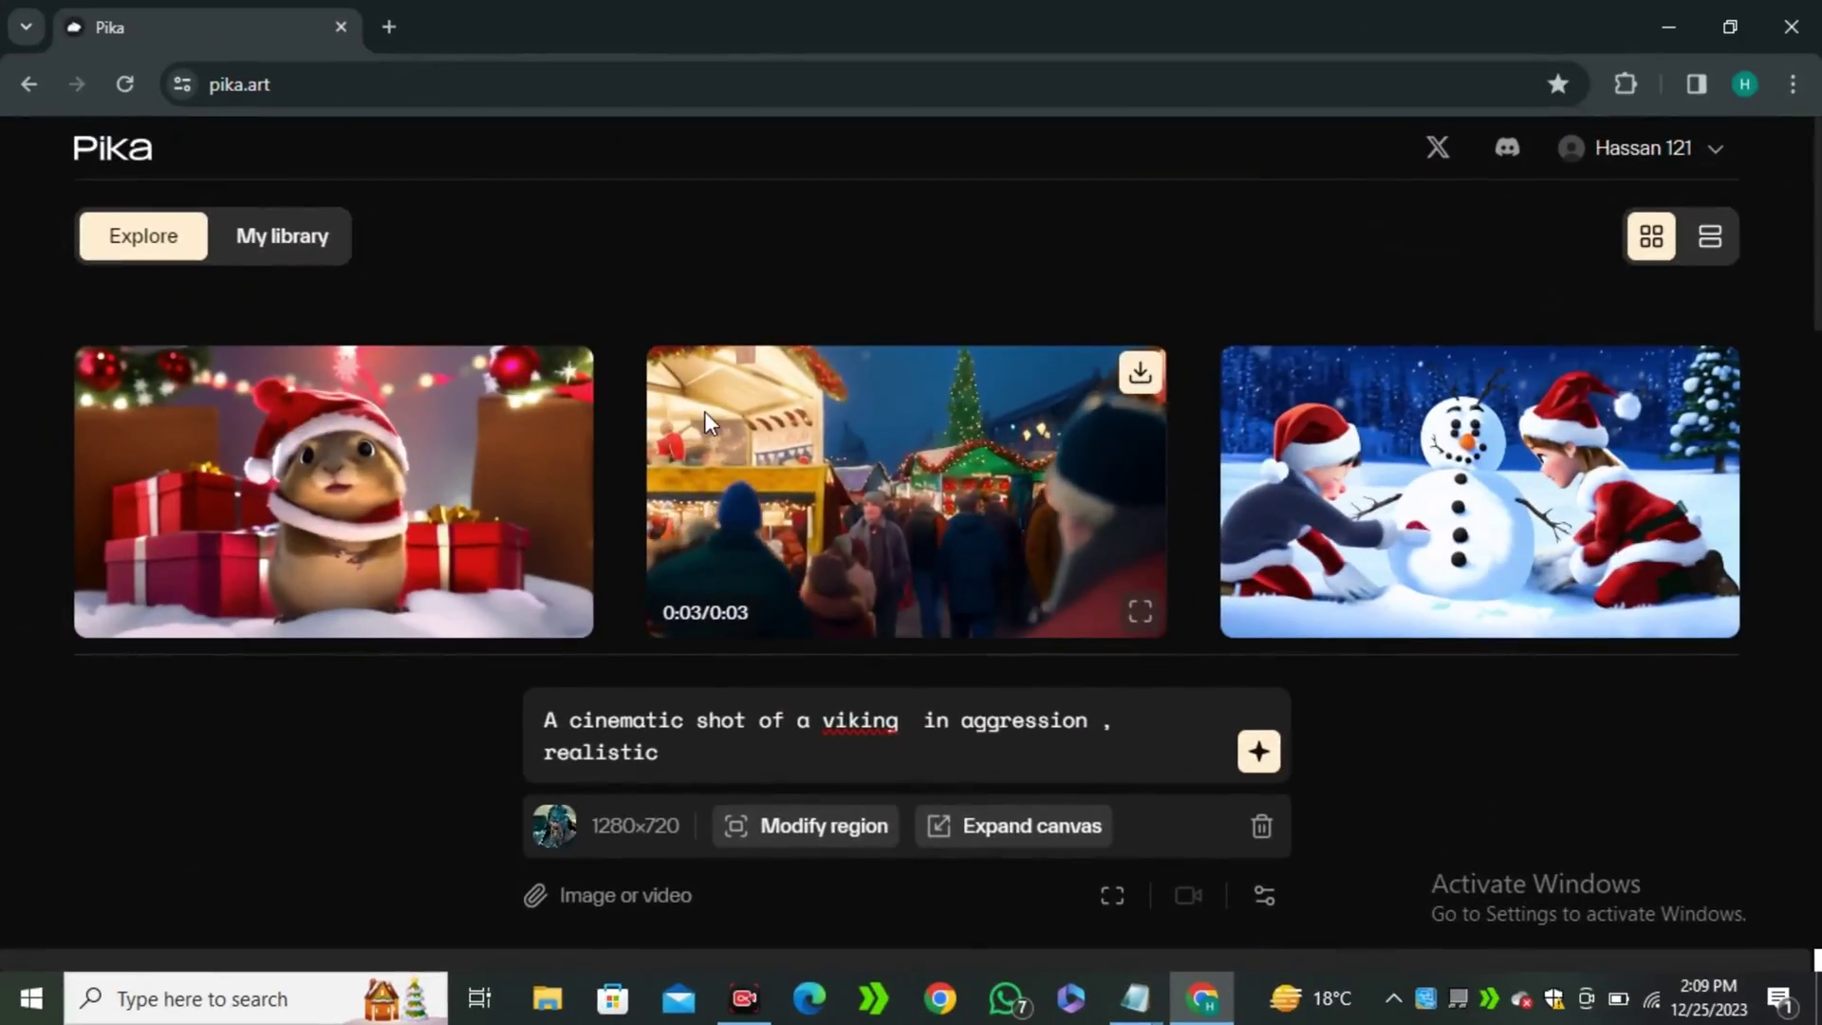
Reload the Pika site and scroll through the video feed
left_click_drag(273, 85, 227, 89)
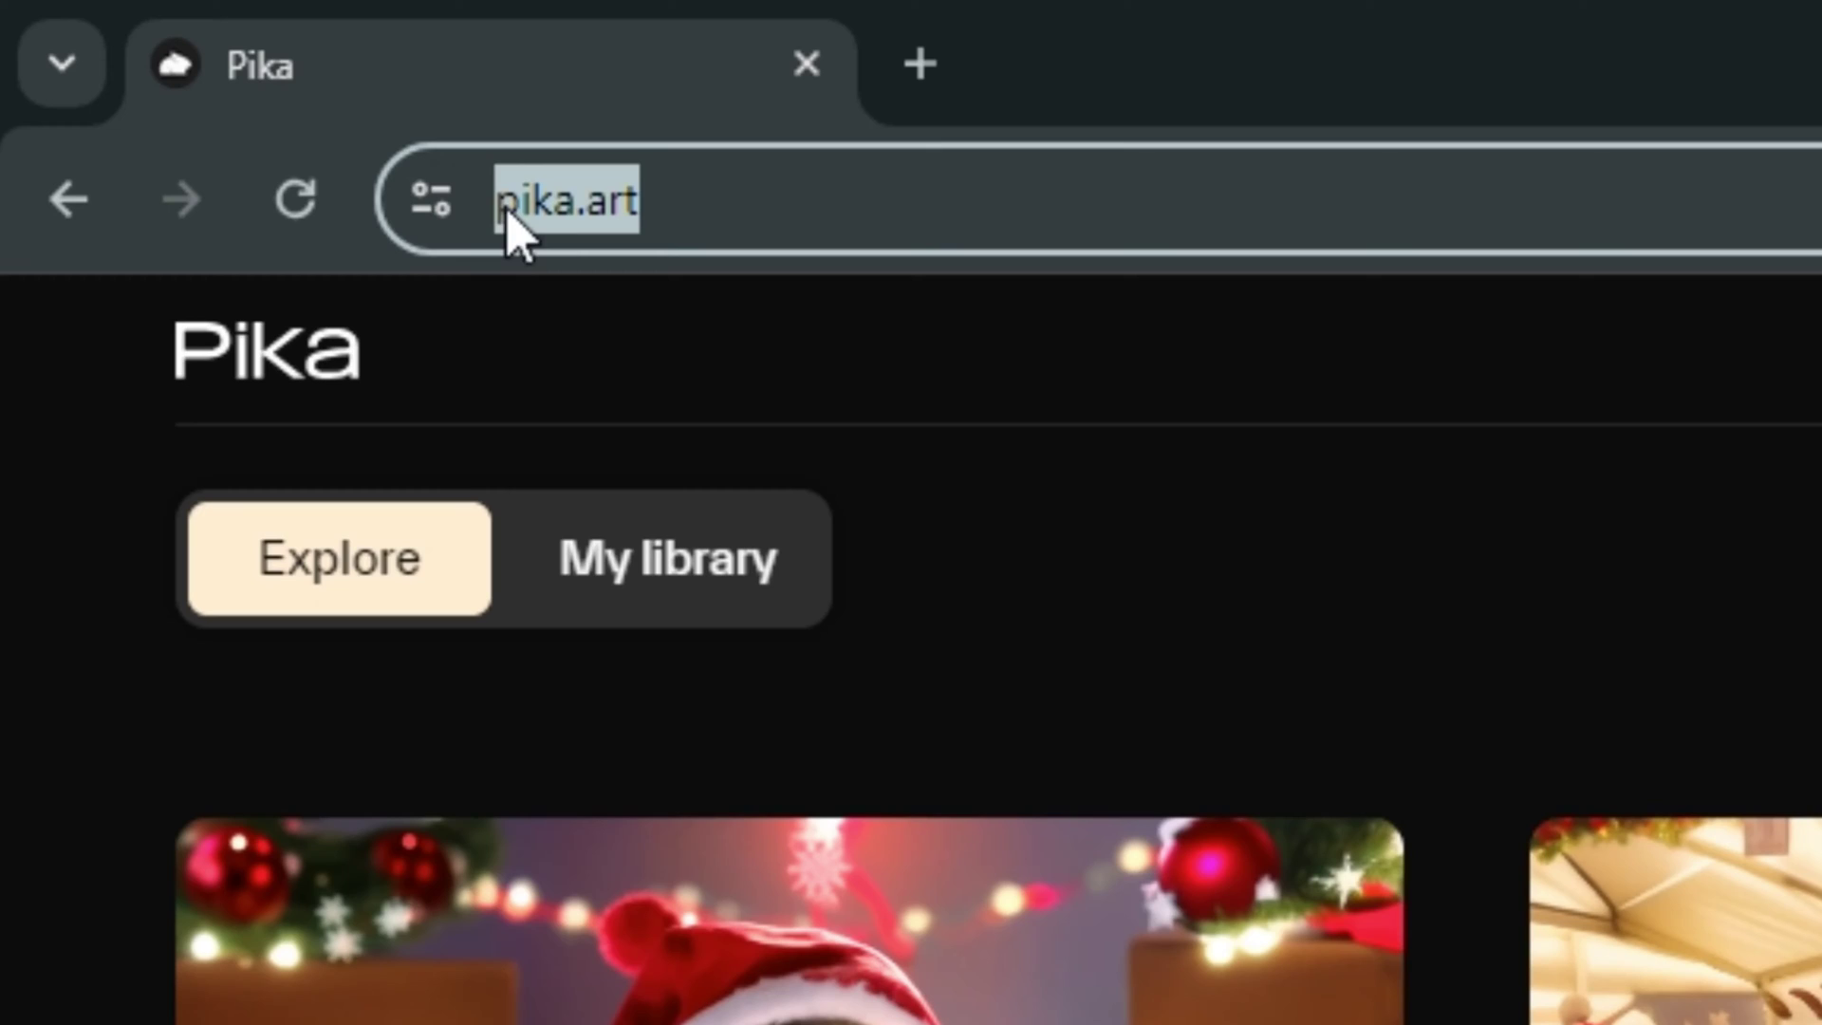
key("Return")
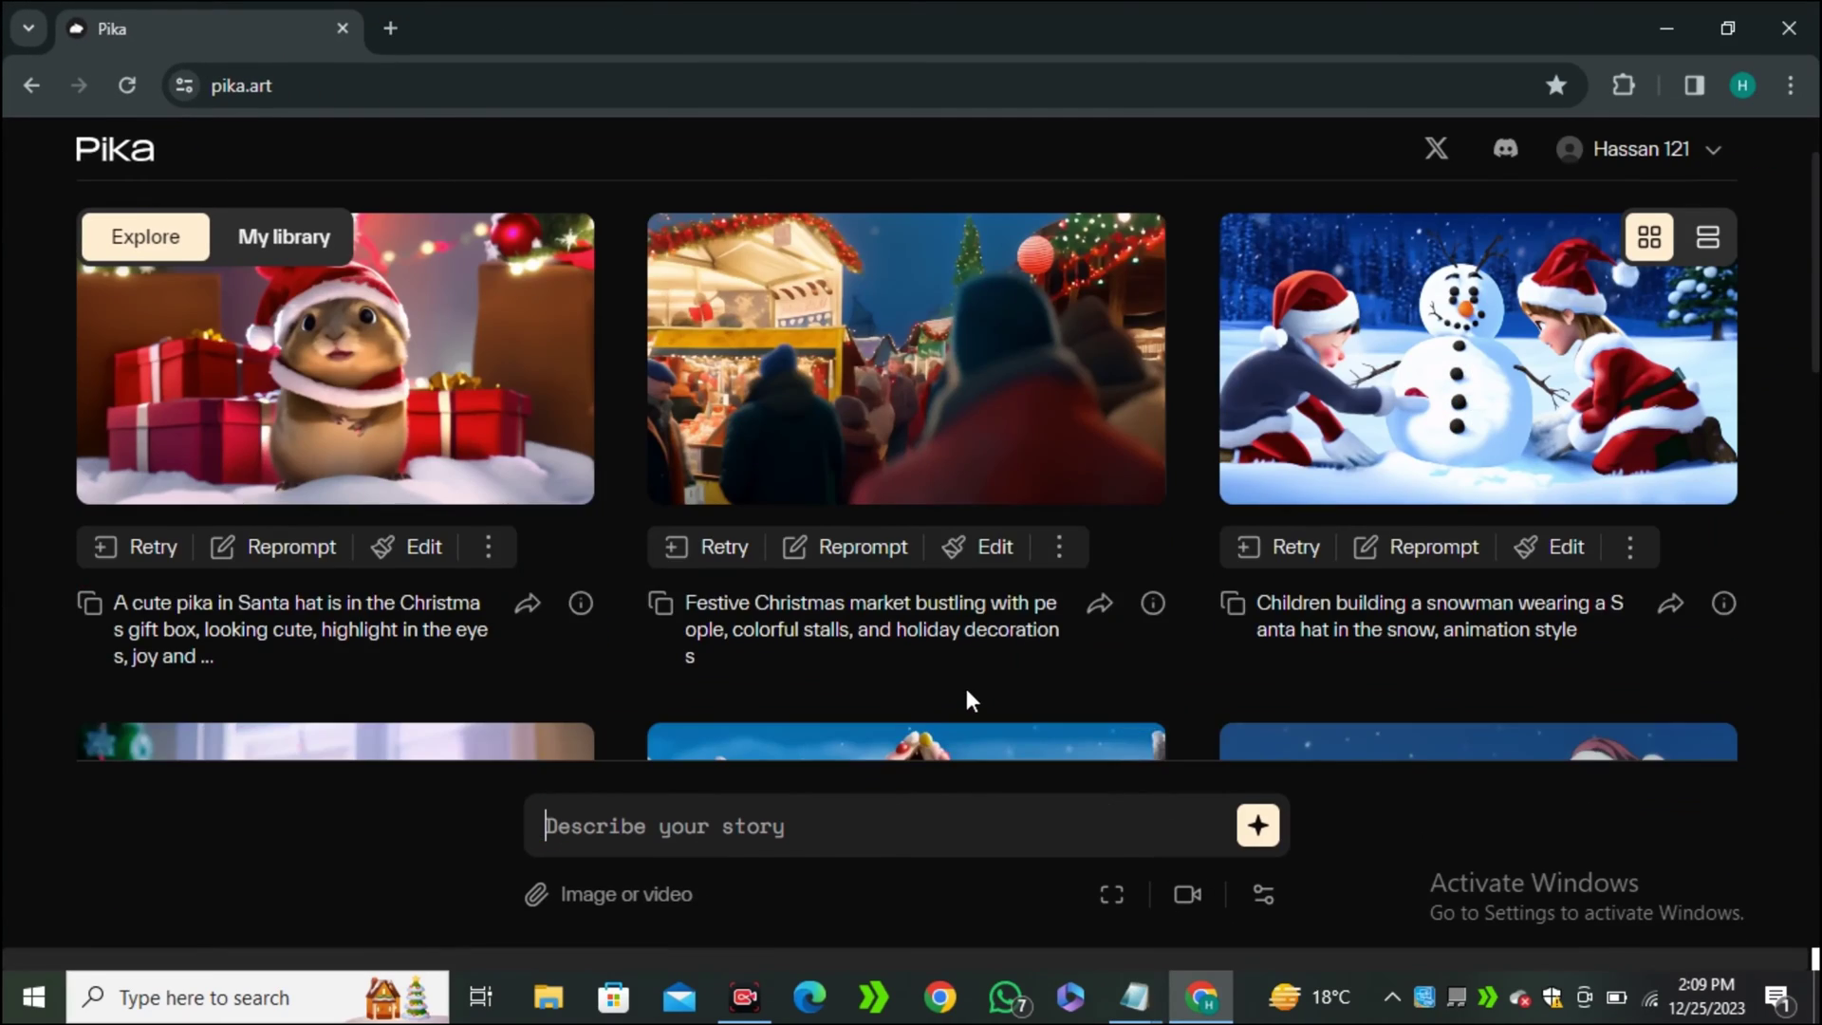
scroll(812, 522, "down", 3)
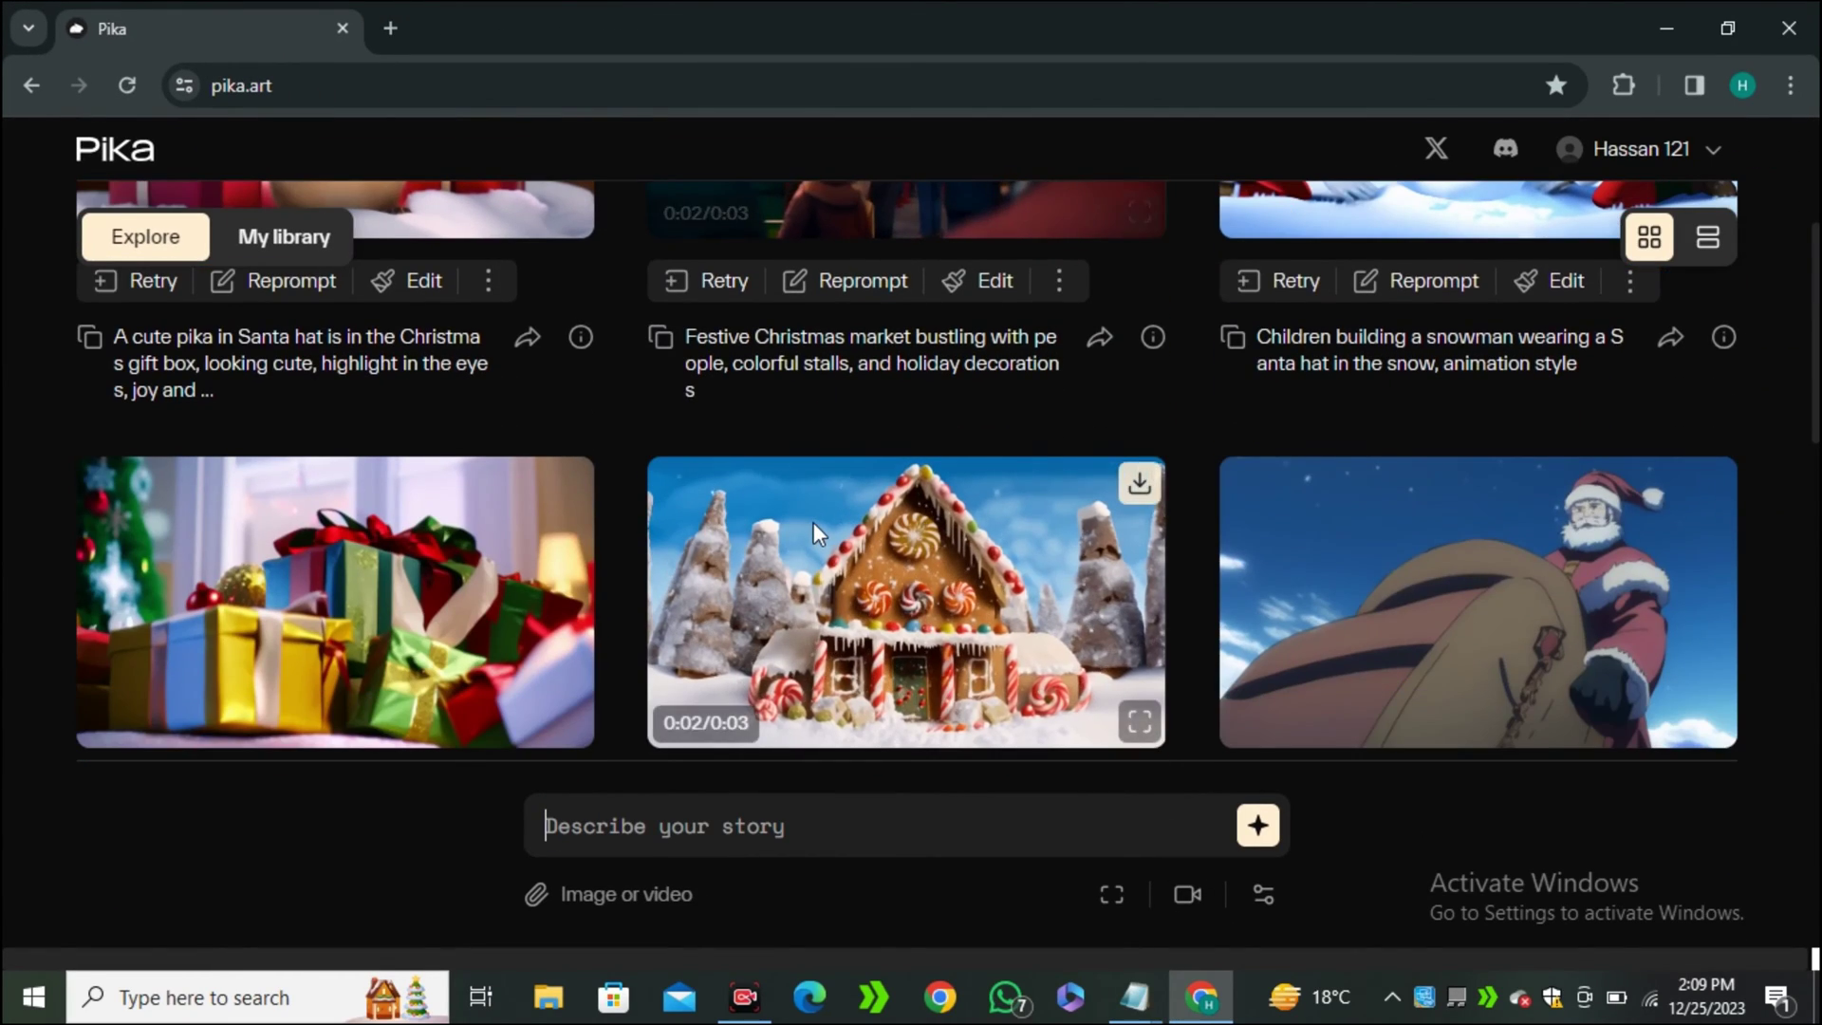
scroll(812, 522, "down", 3)
scroll(317, 296, "up", 10)
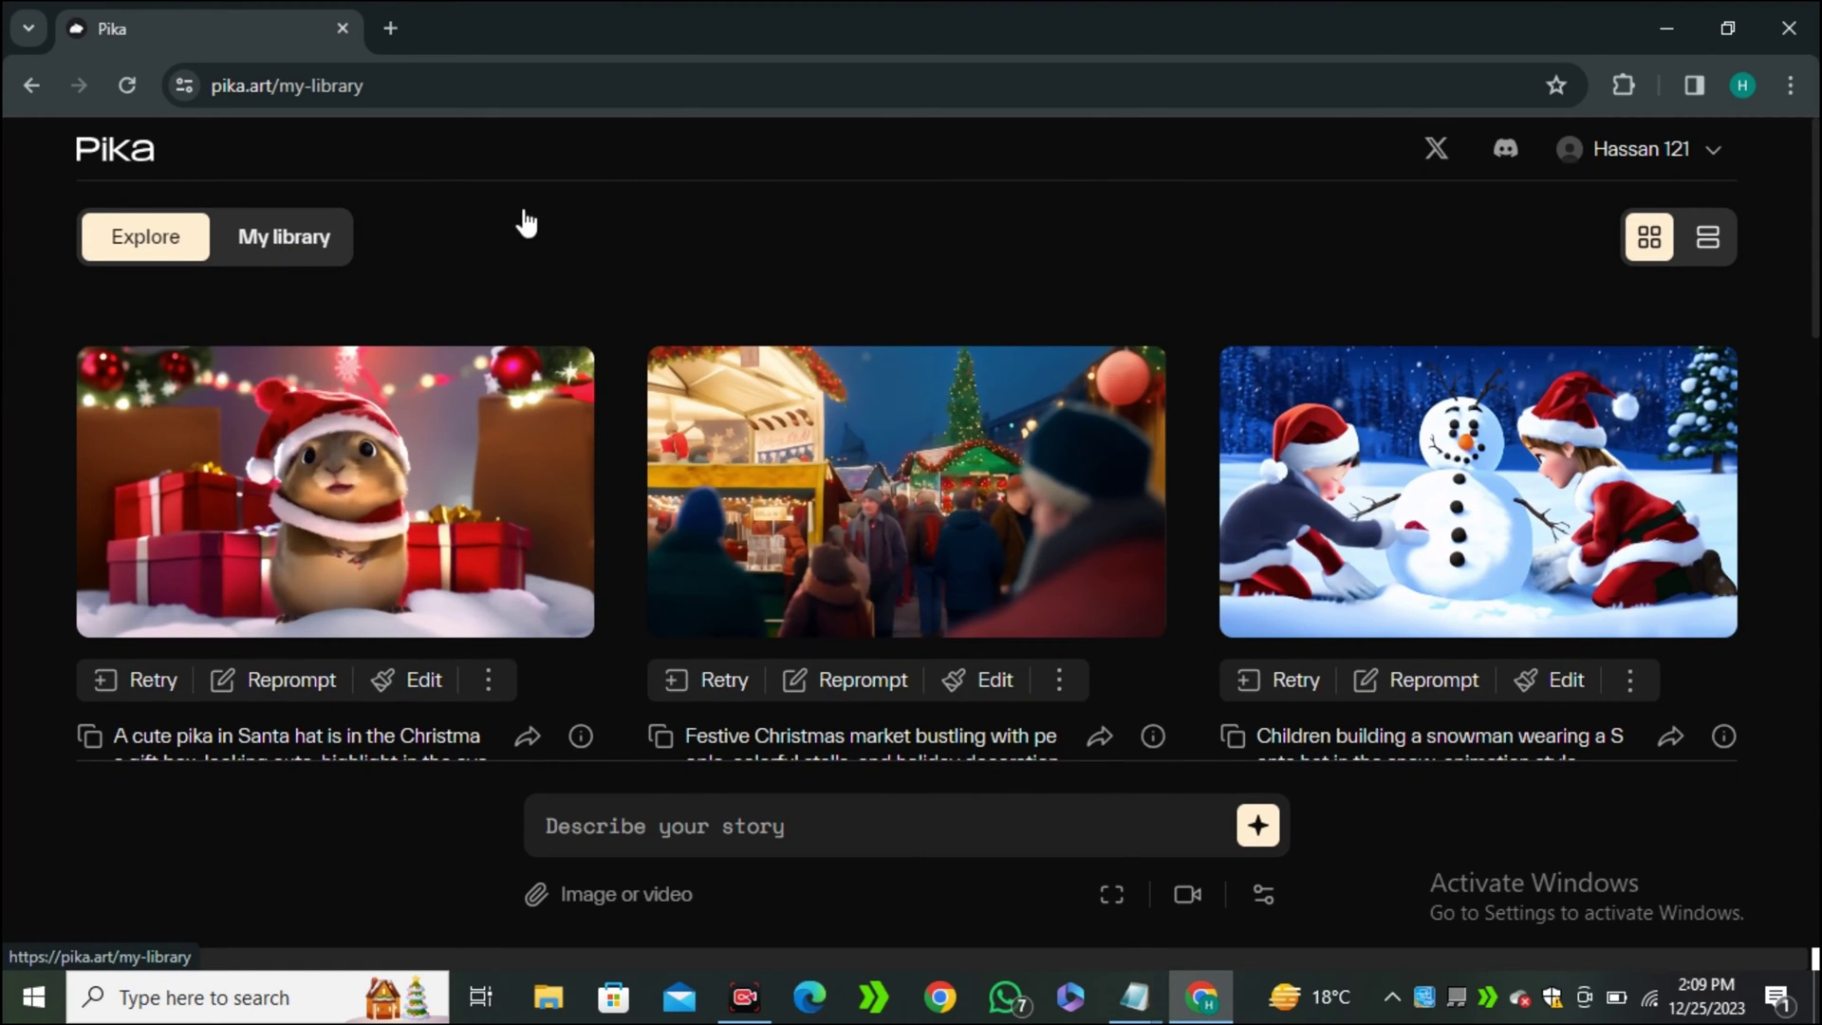
scroll(846, 440, "down", 10)
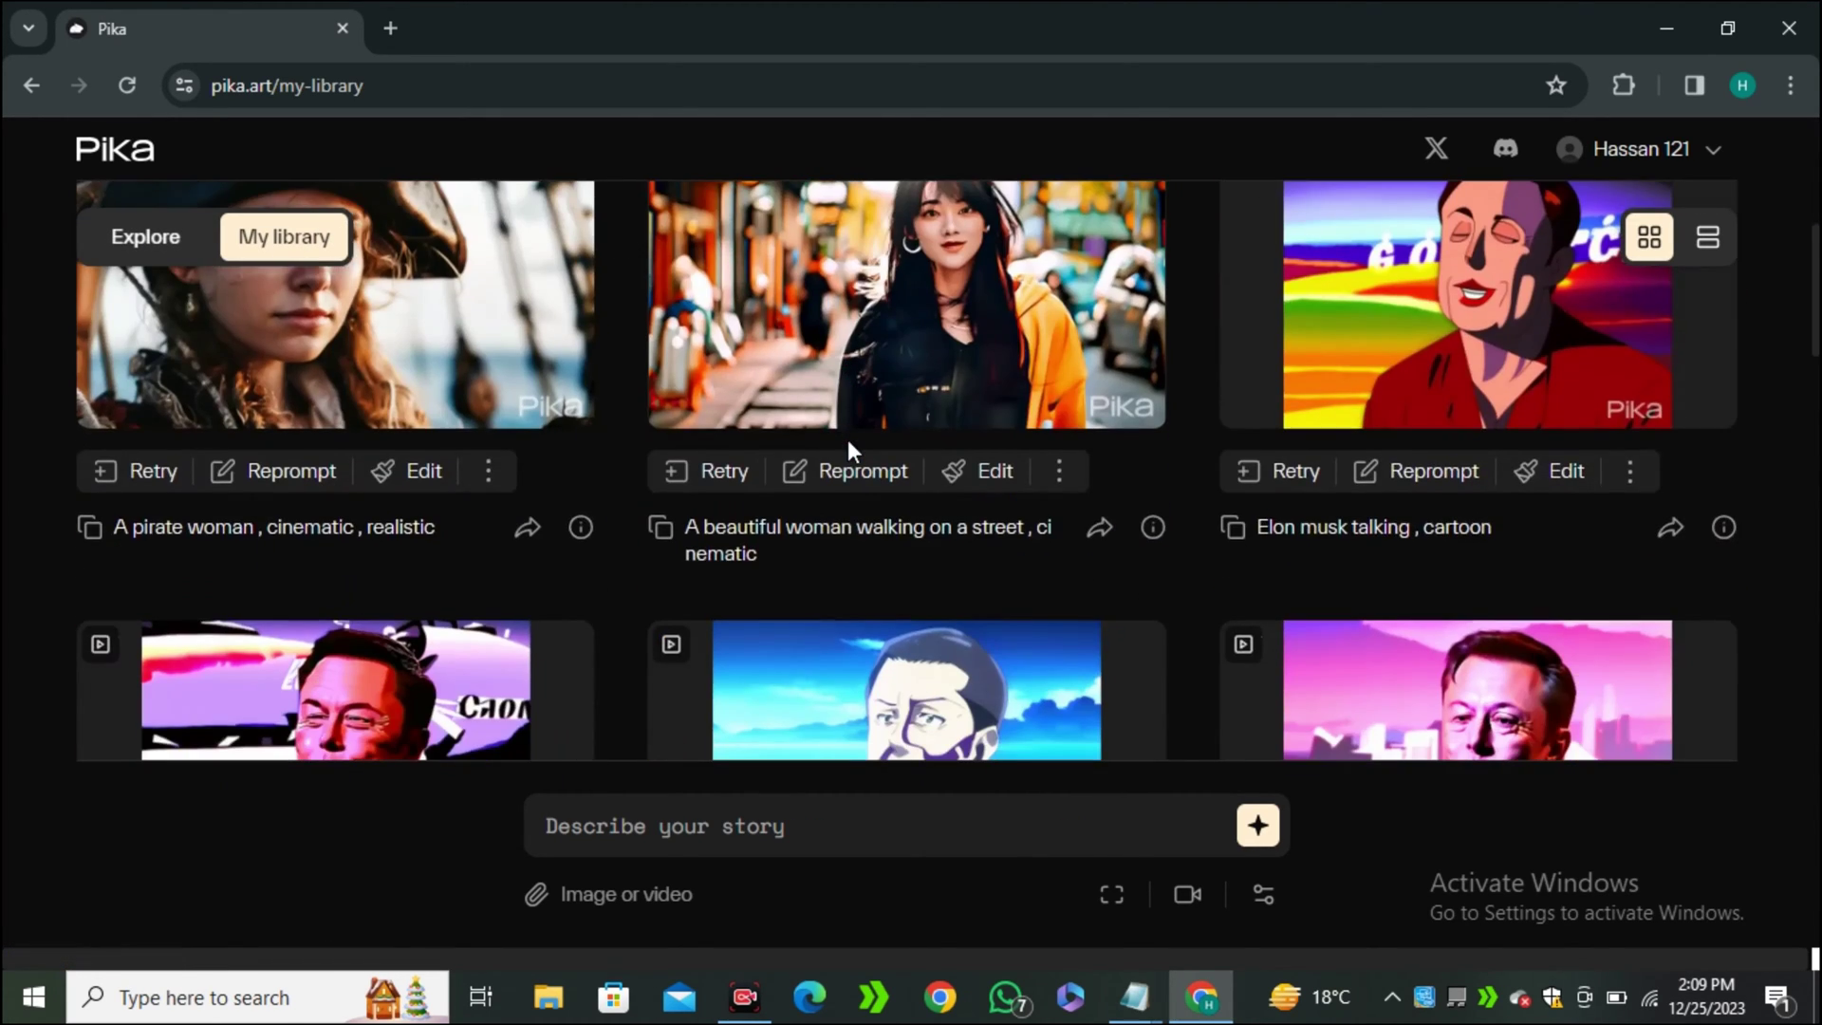
scroll(846, 440, "up", 10)
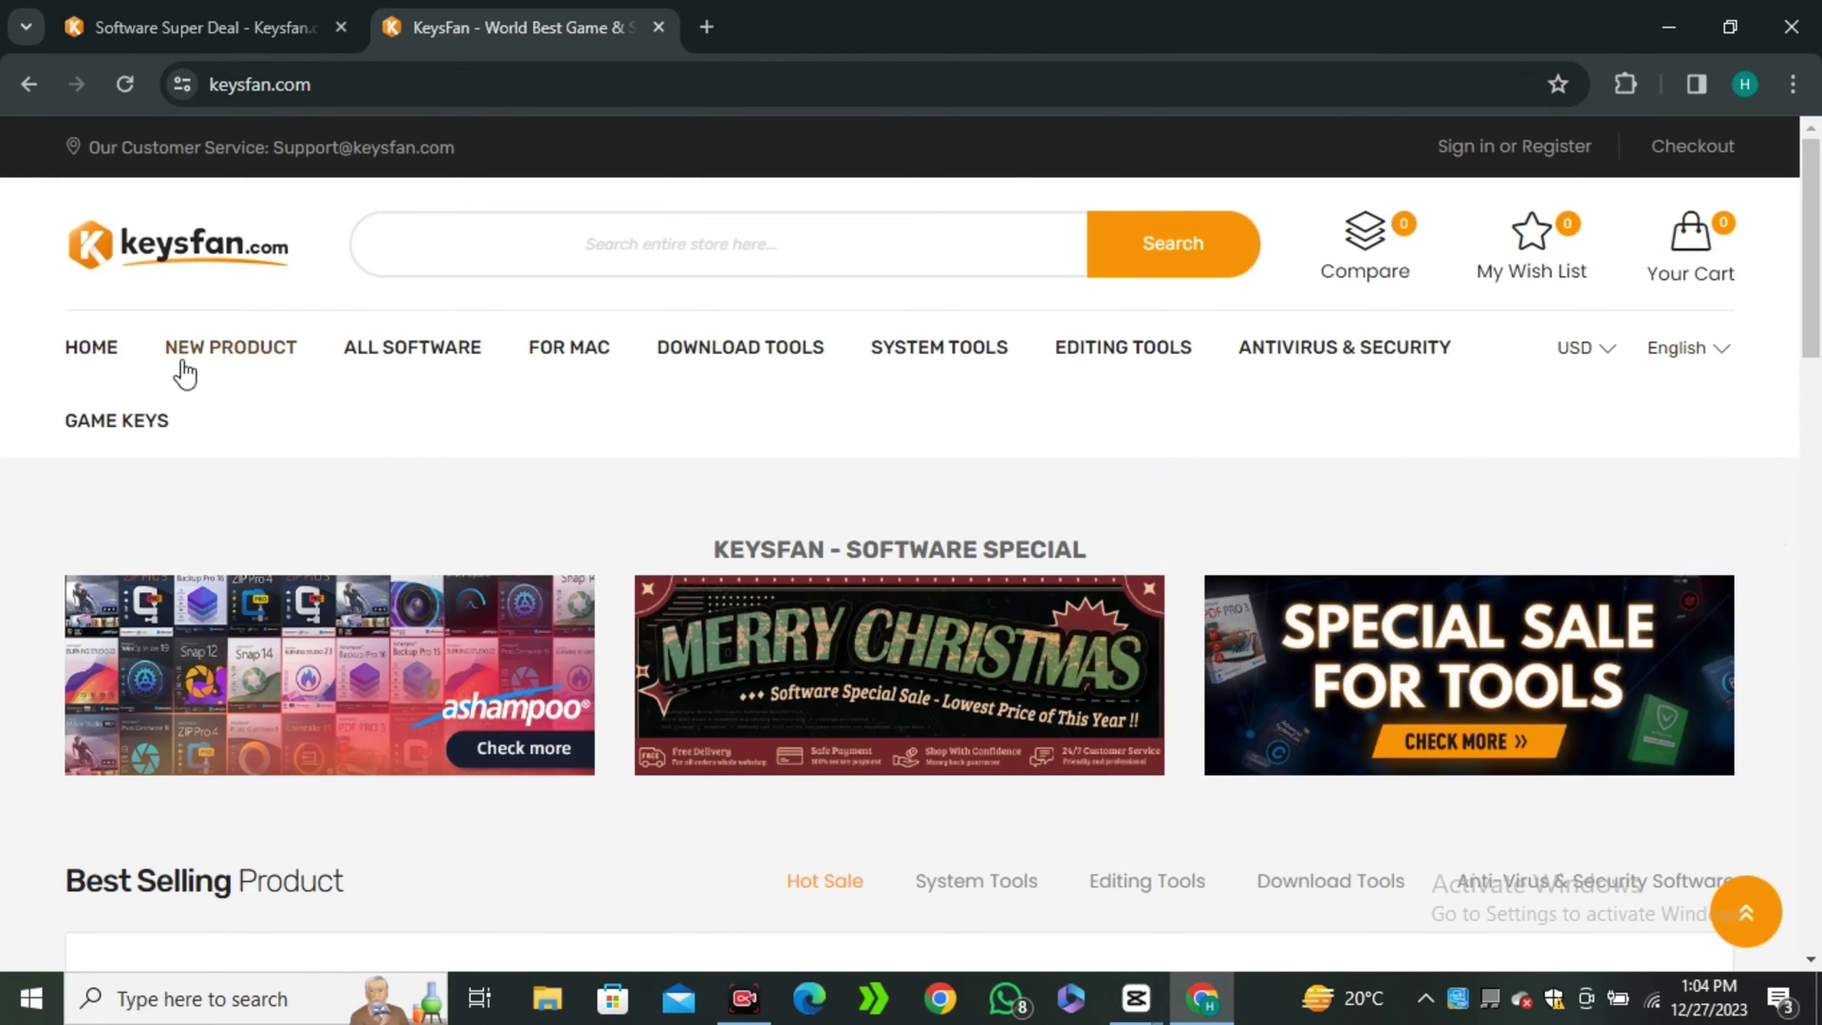
Browse KeysFan's ALL SOFTWARE listing and highlight the Wolfenstein II sale price
left_click(419, 367)
scroll(643, 425, "down", 3)
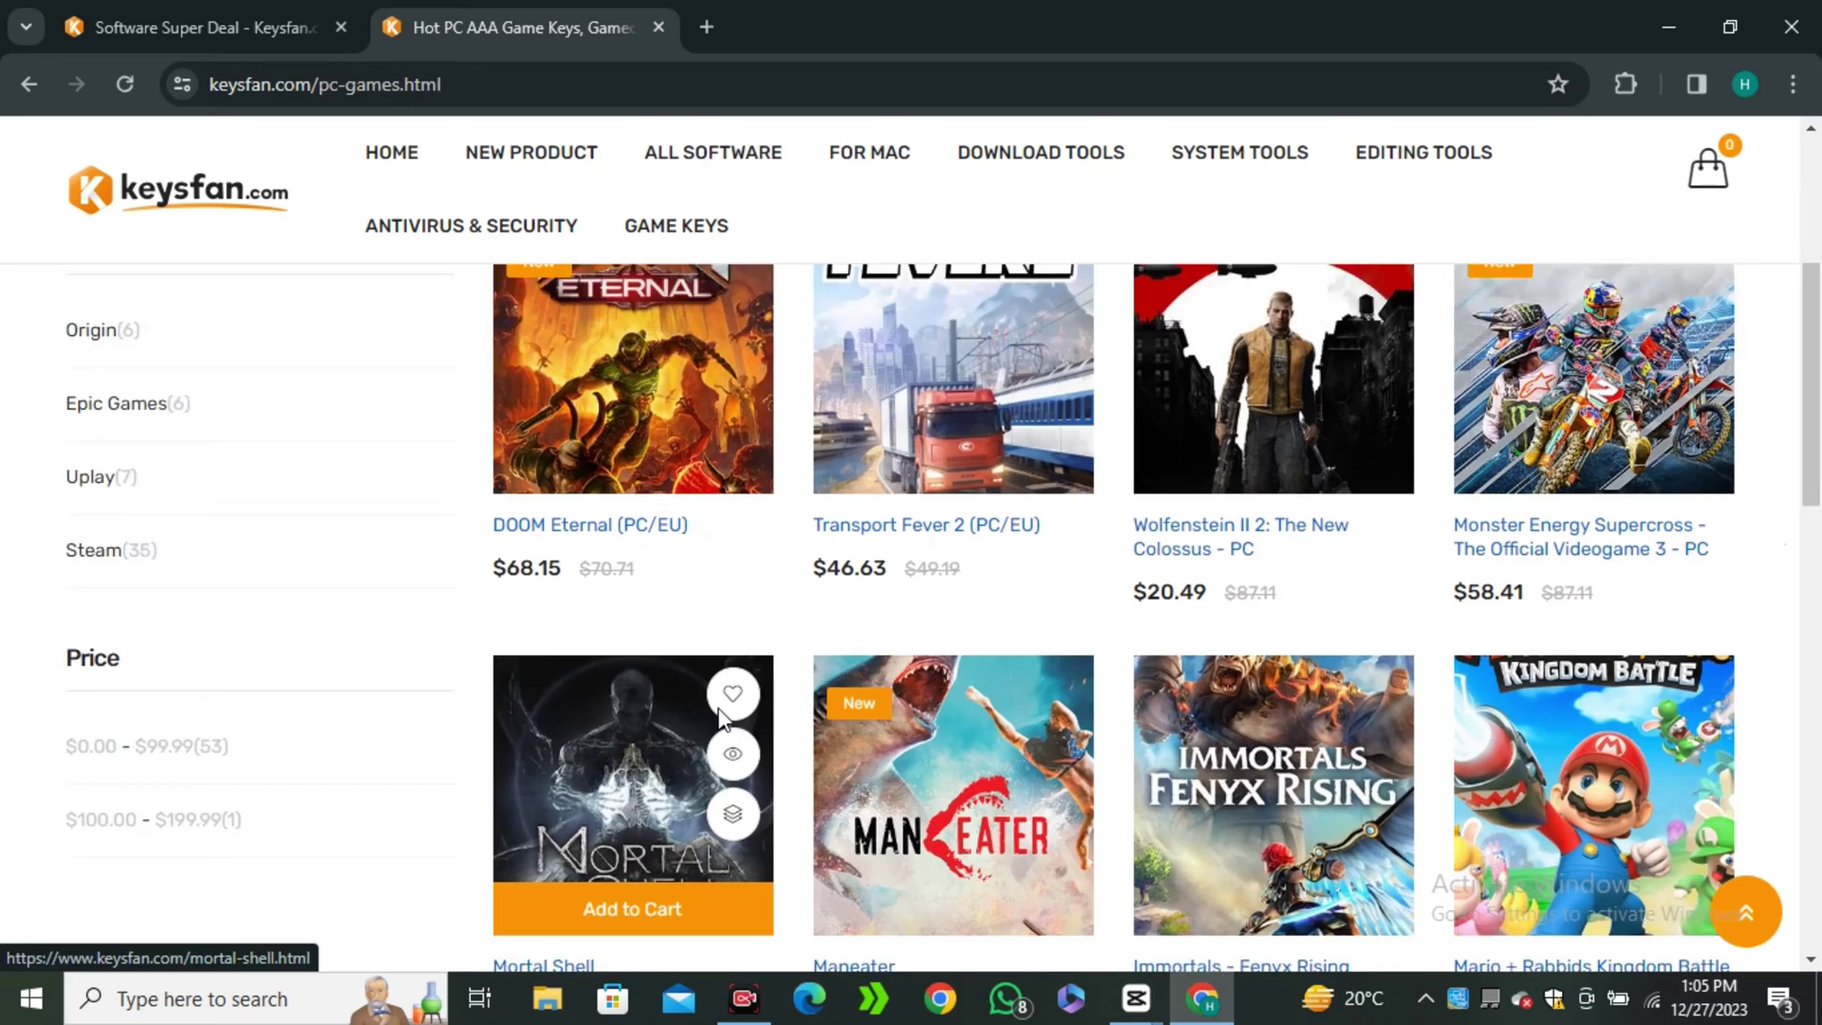
scroll(1159, 528, "down", 1)
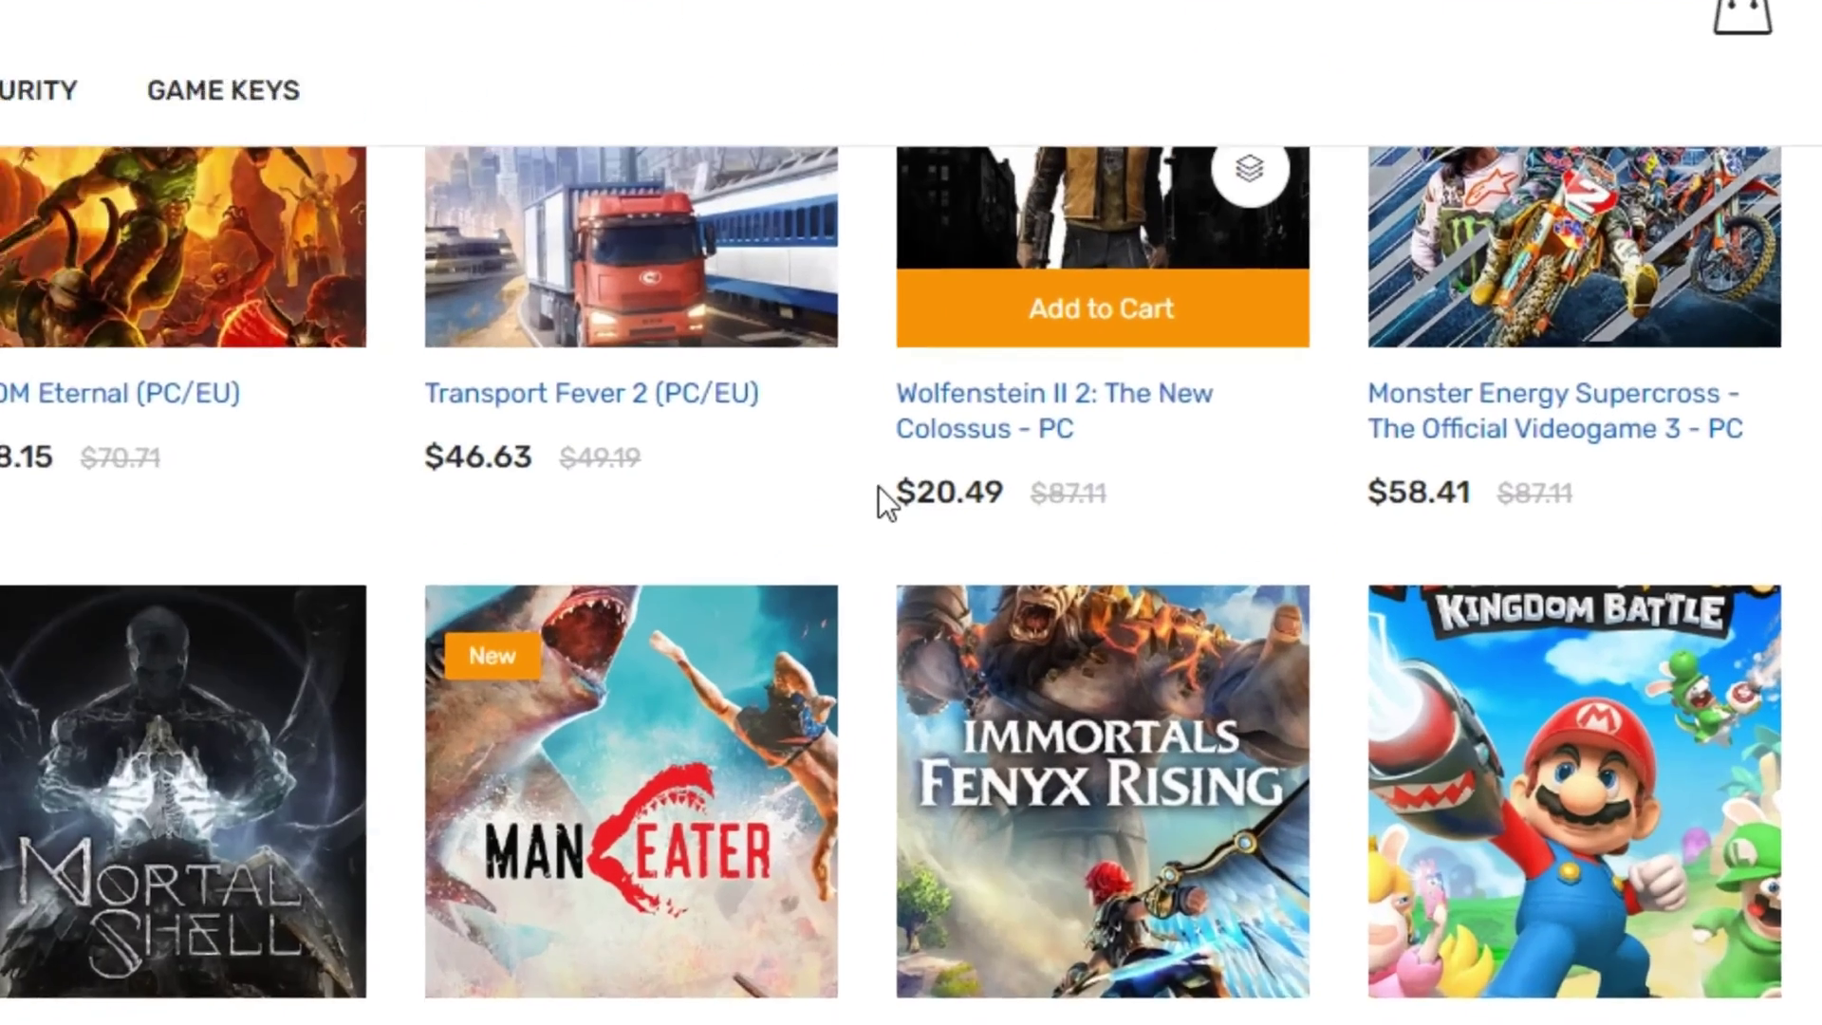
left_click_drag(878, 486, 959, 486)
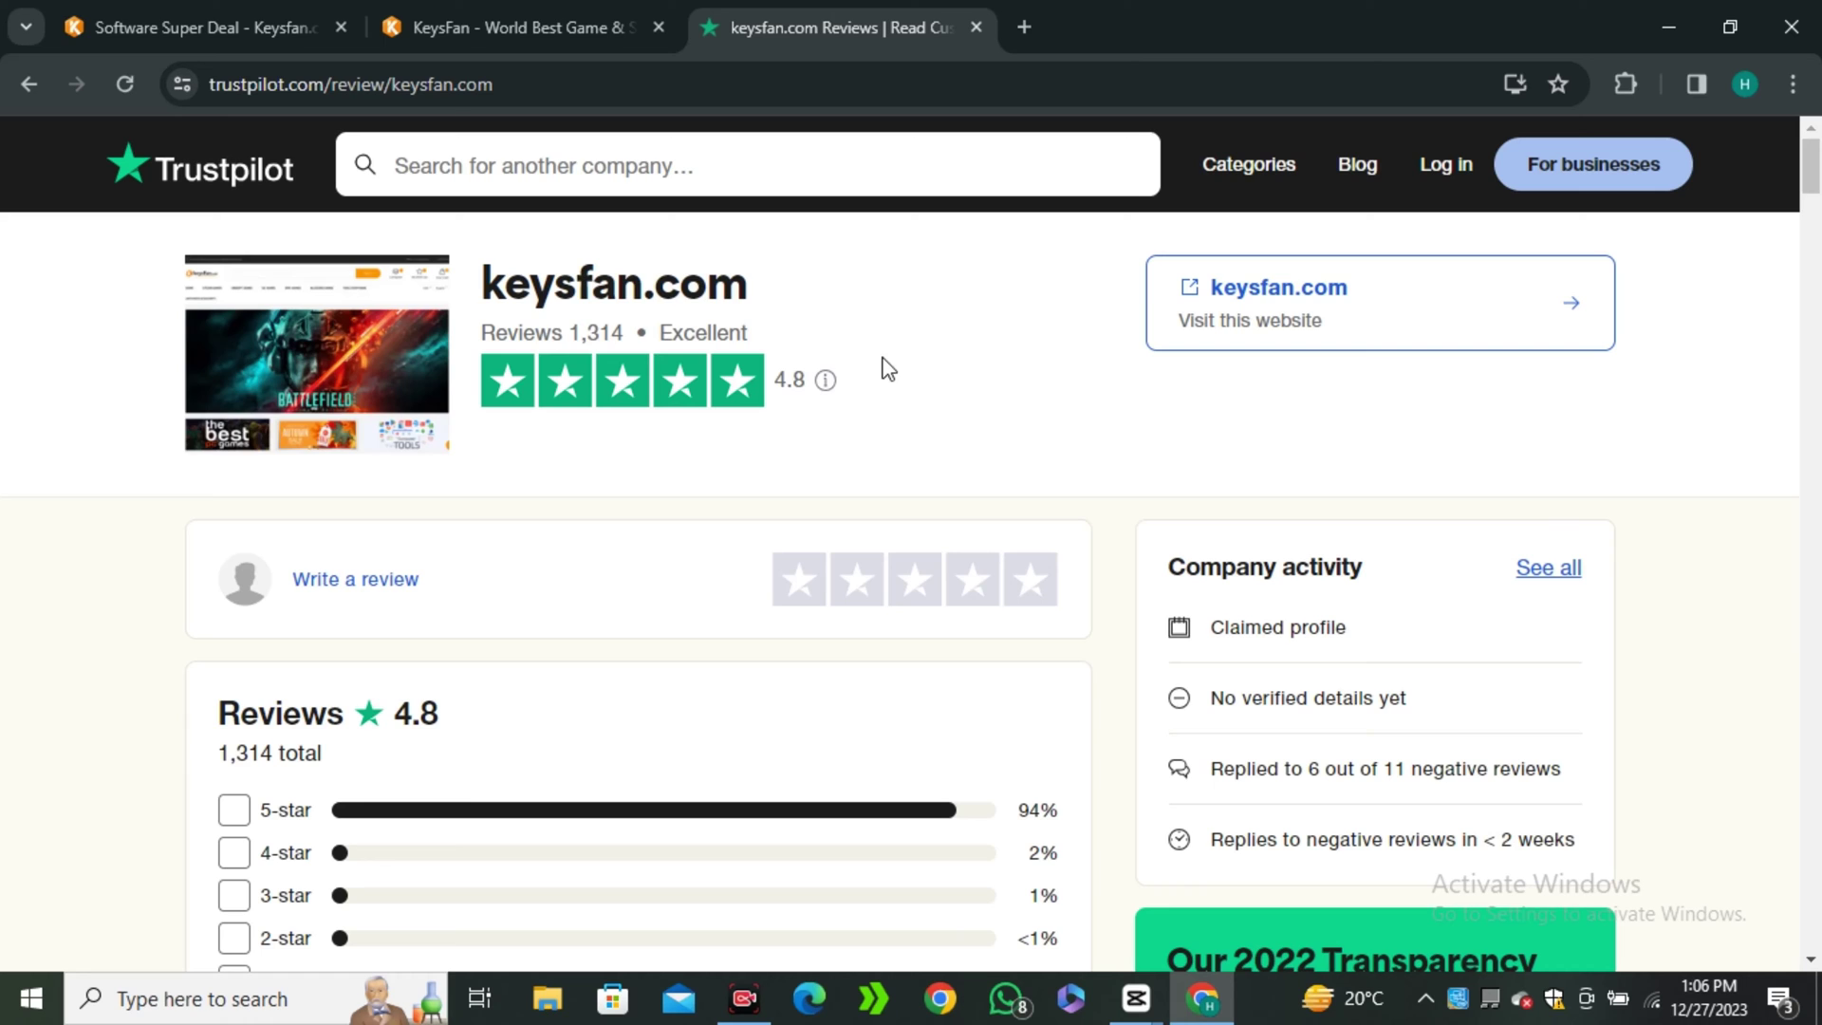
Scroll keysfan.com's Trustpilot page down to its 4.8-rated reviews breakdown
scroll(453, 713, "down", 1)
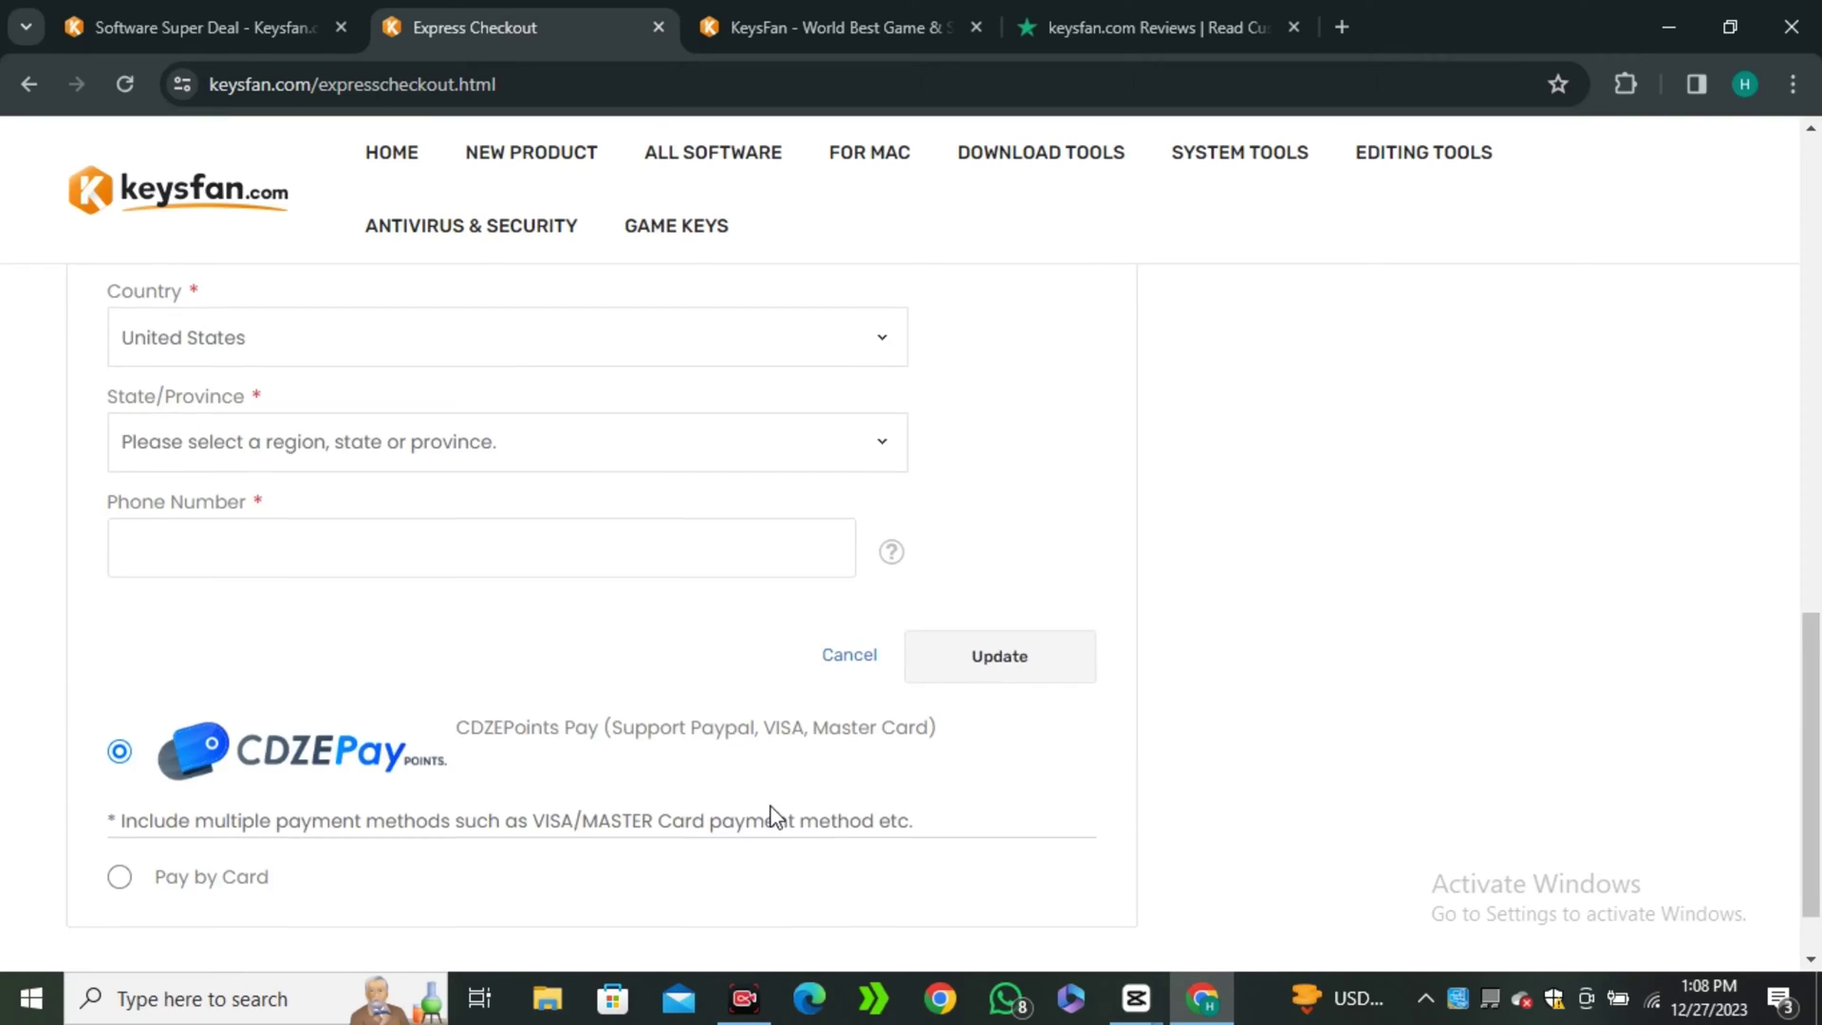
scroll(800, 765, "down", 1)
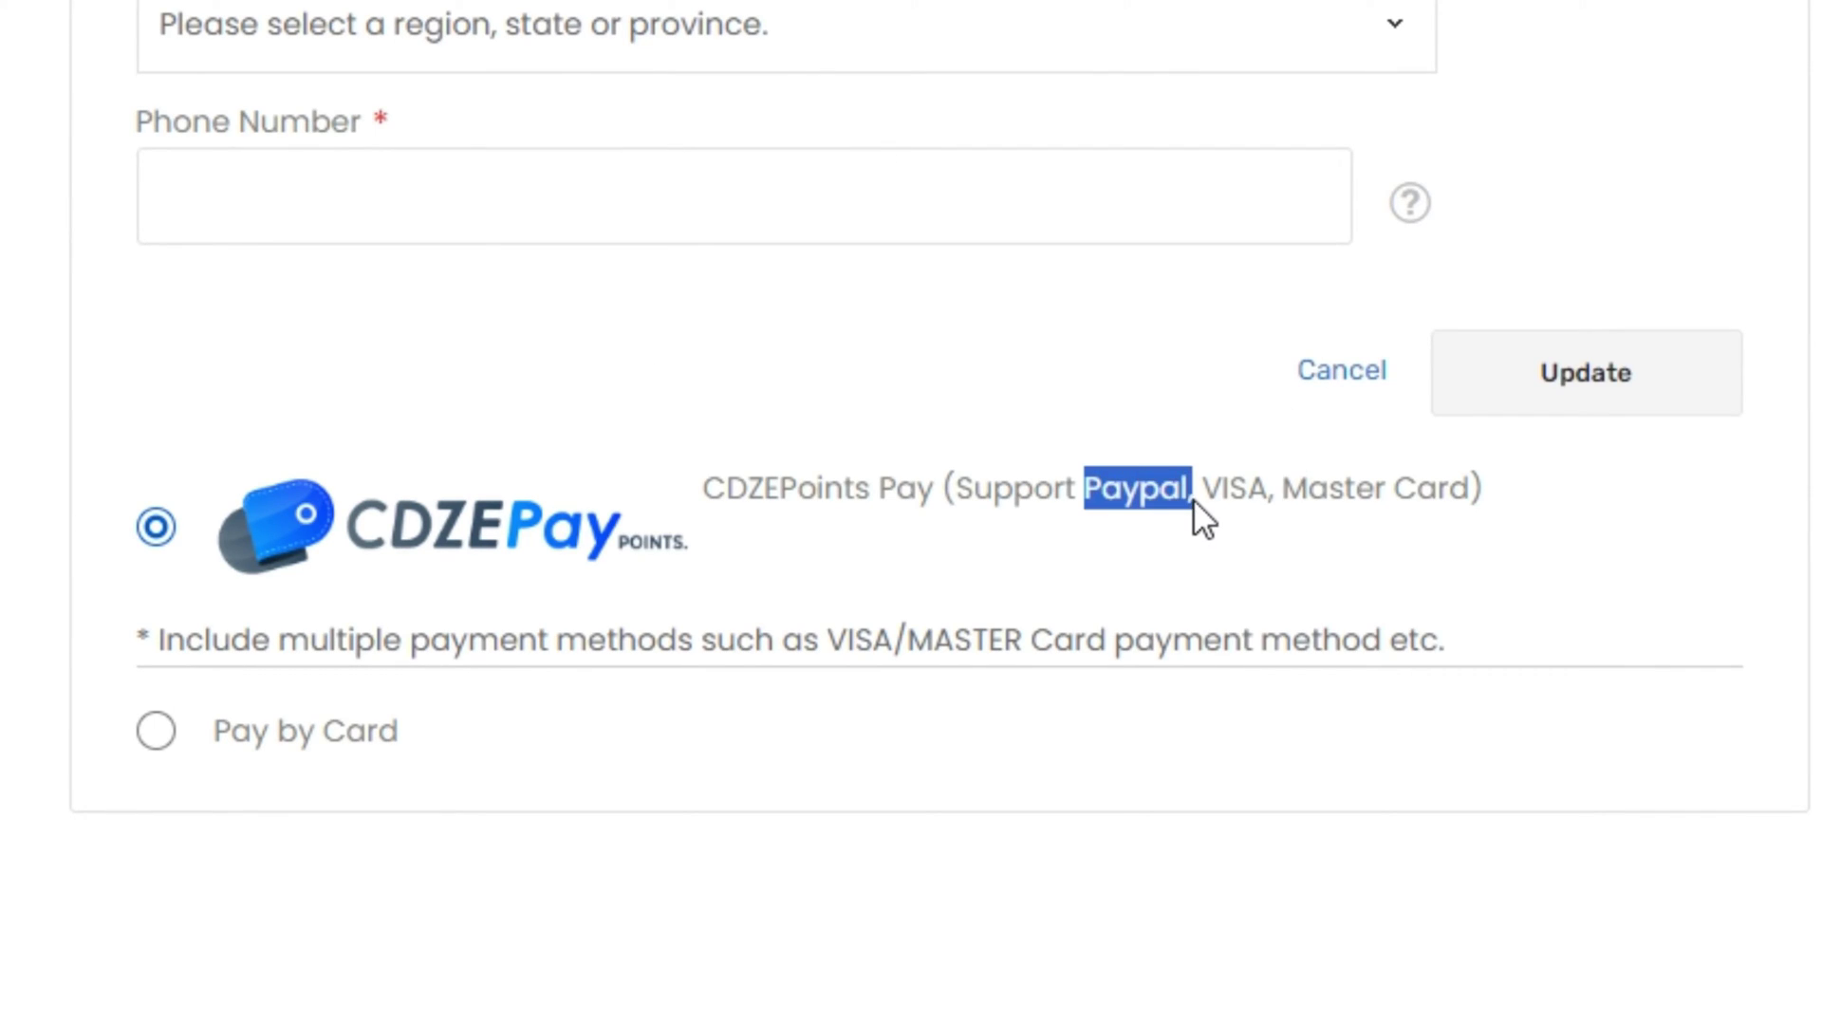
Pick Pay by Card at checkout, then browse Software Super Deal Windows, Office and bundle offers
left_click_drag(1193, 500, 1424, 492)
left_click(157, 732)
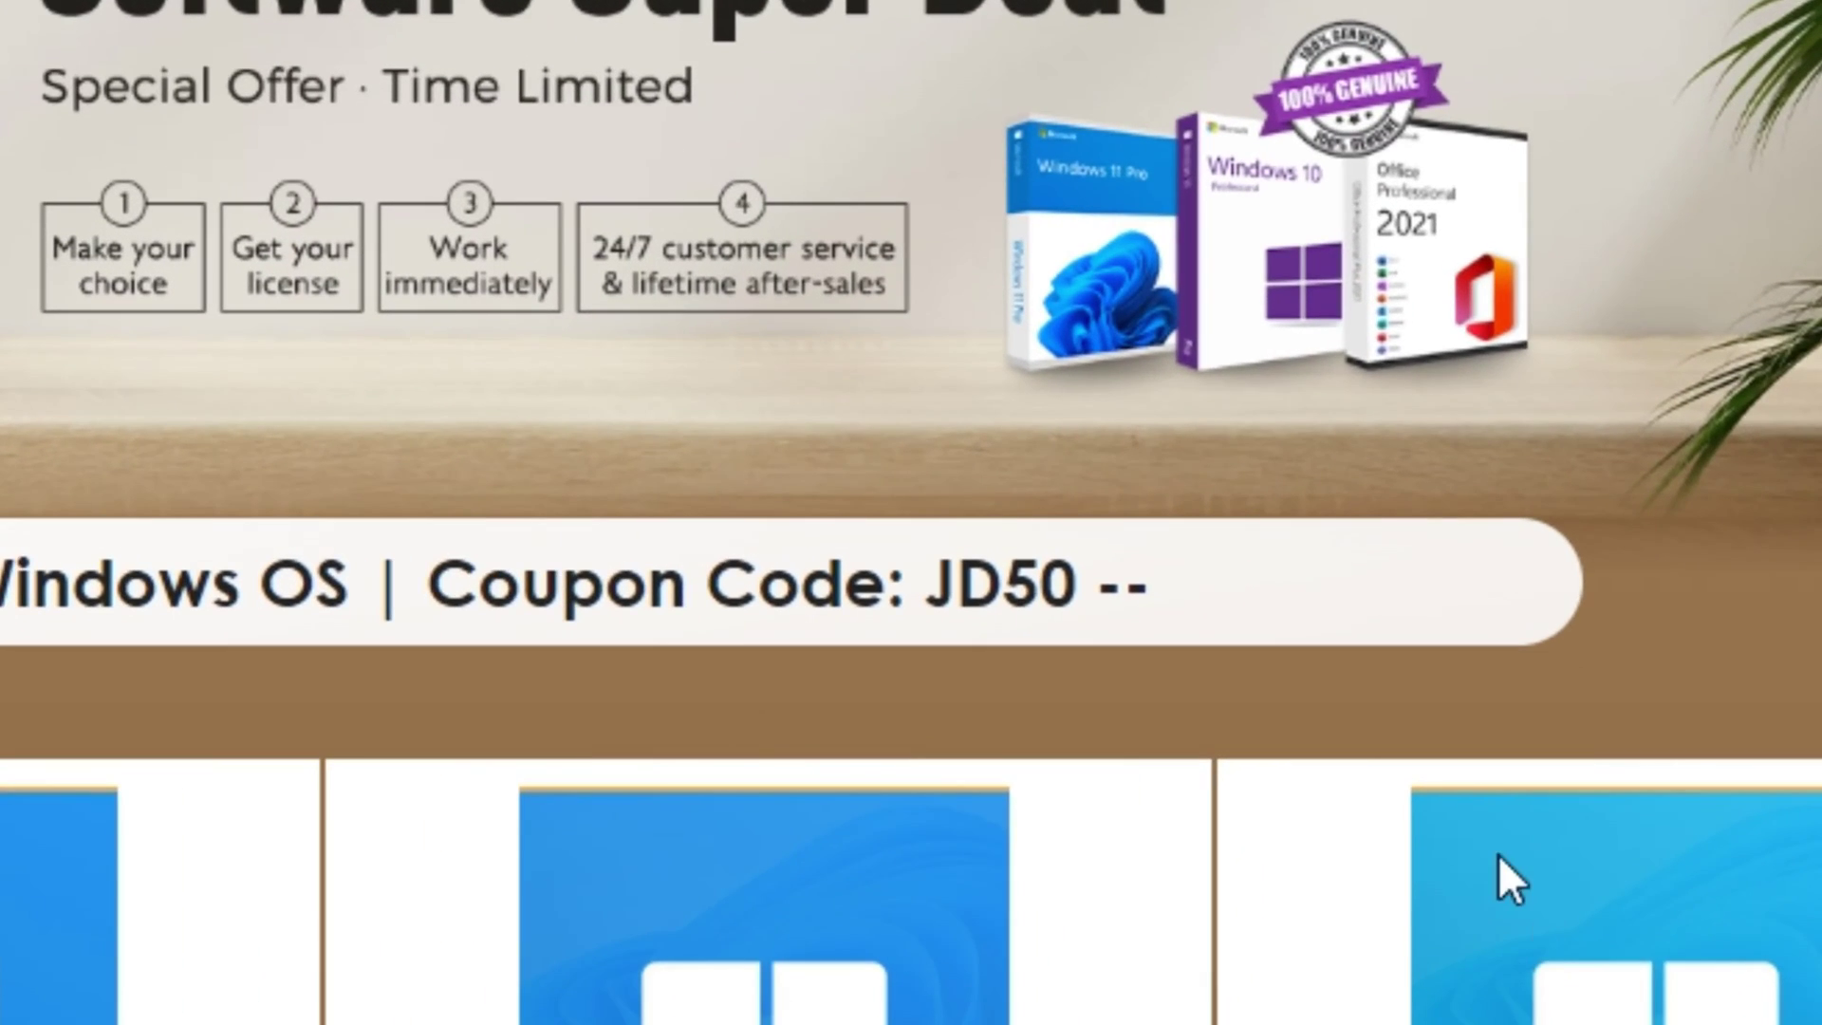
scroll(1165, 681, "down", 15)
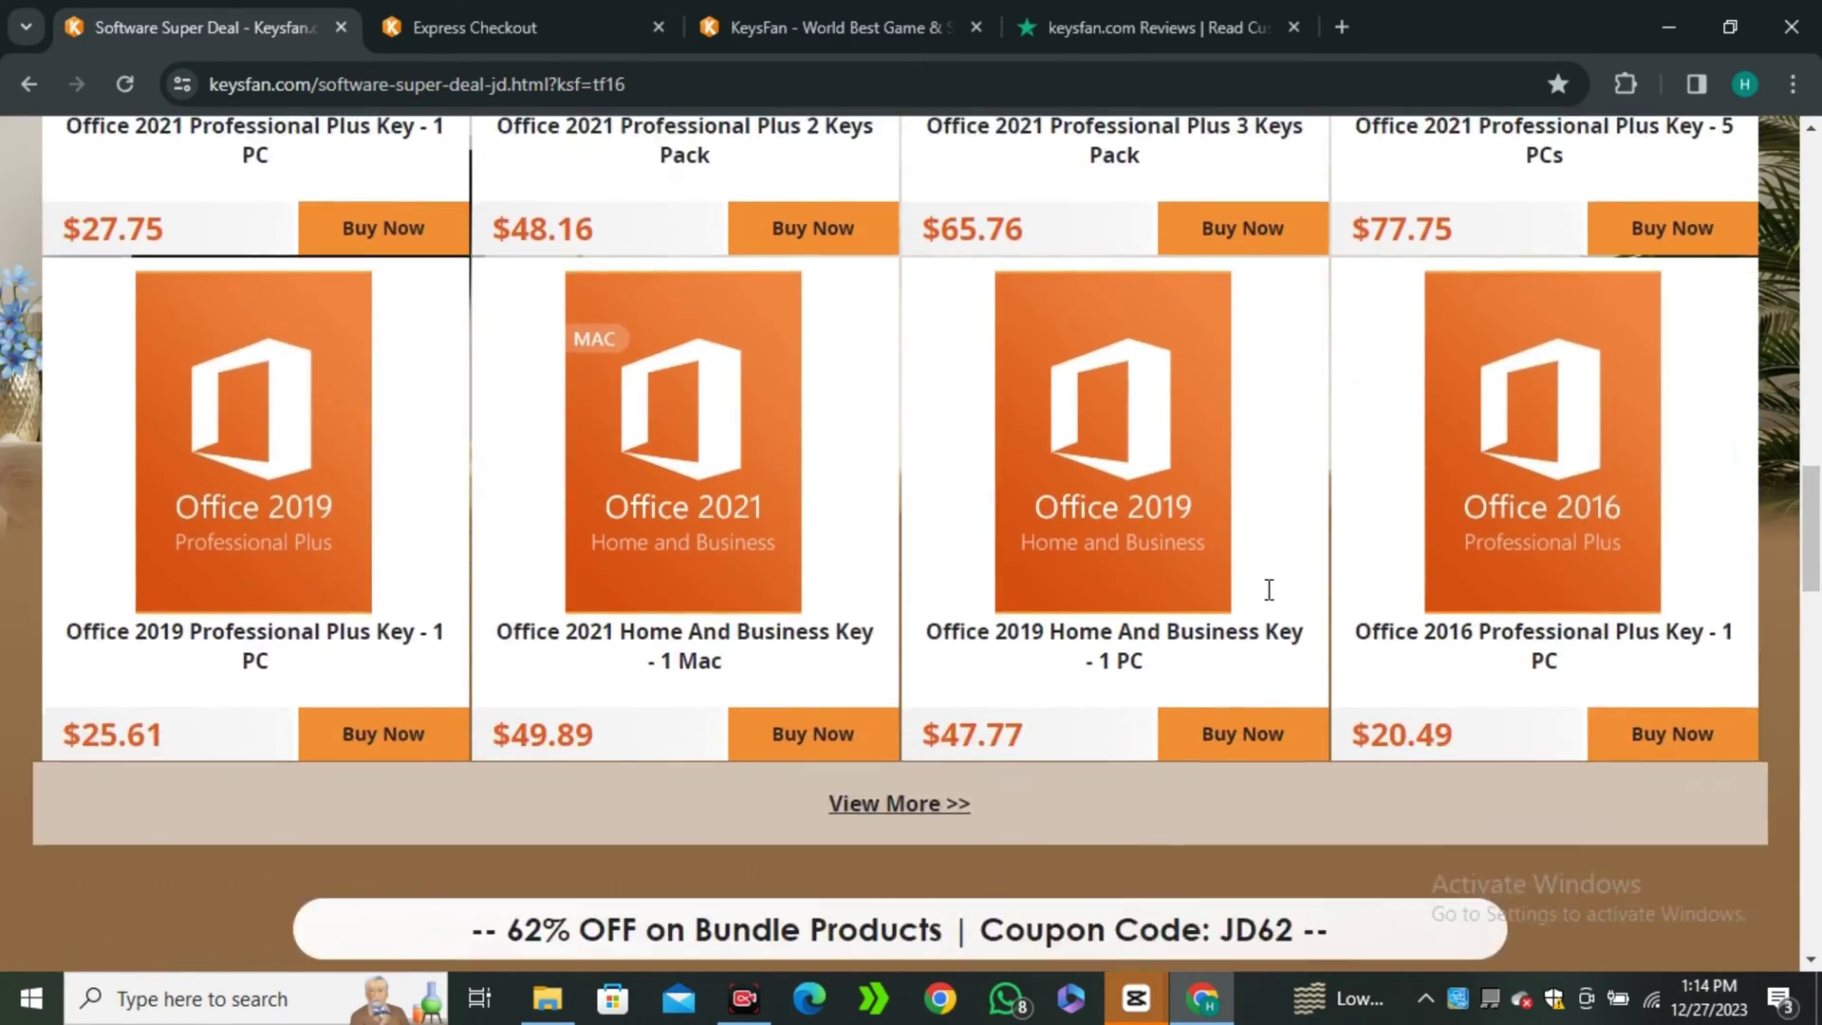
scroll(1268, 589, "down", 14)
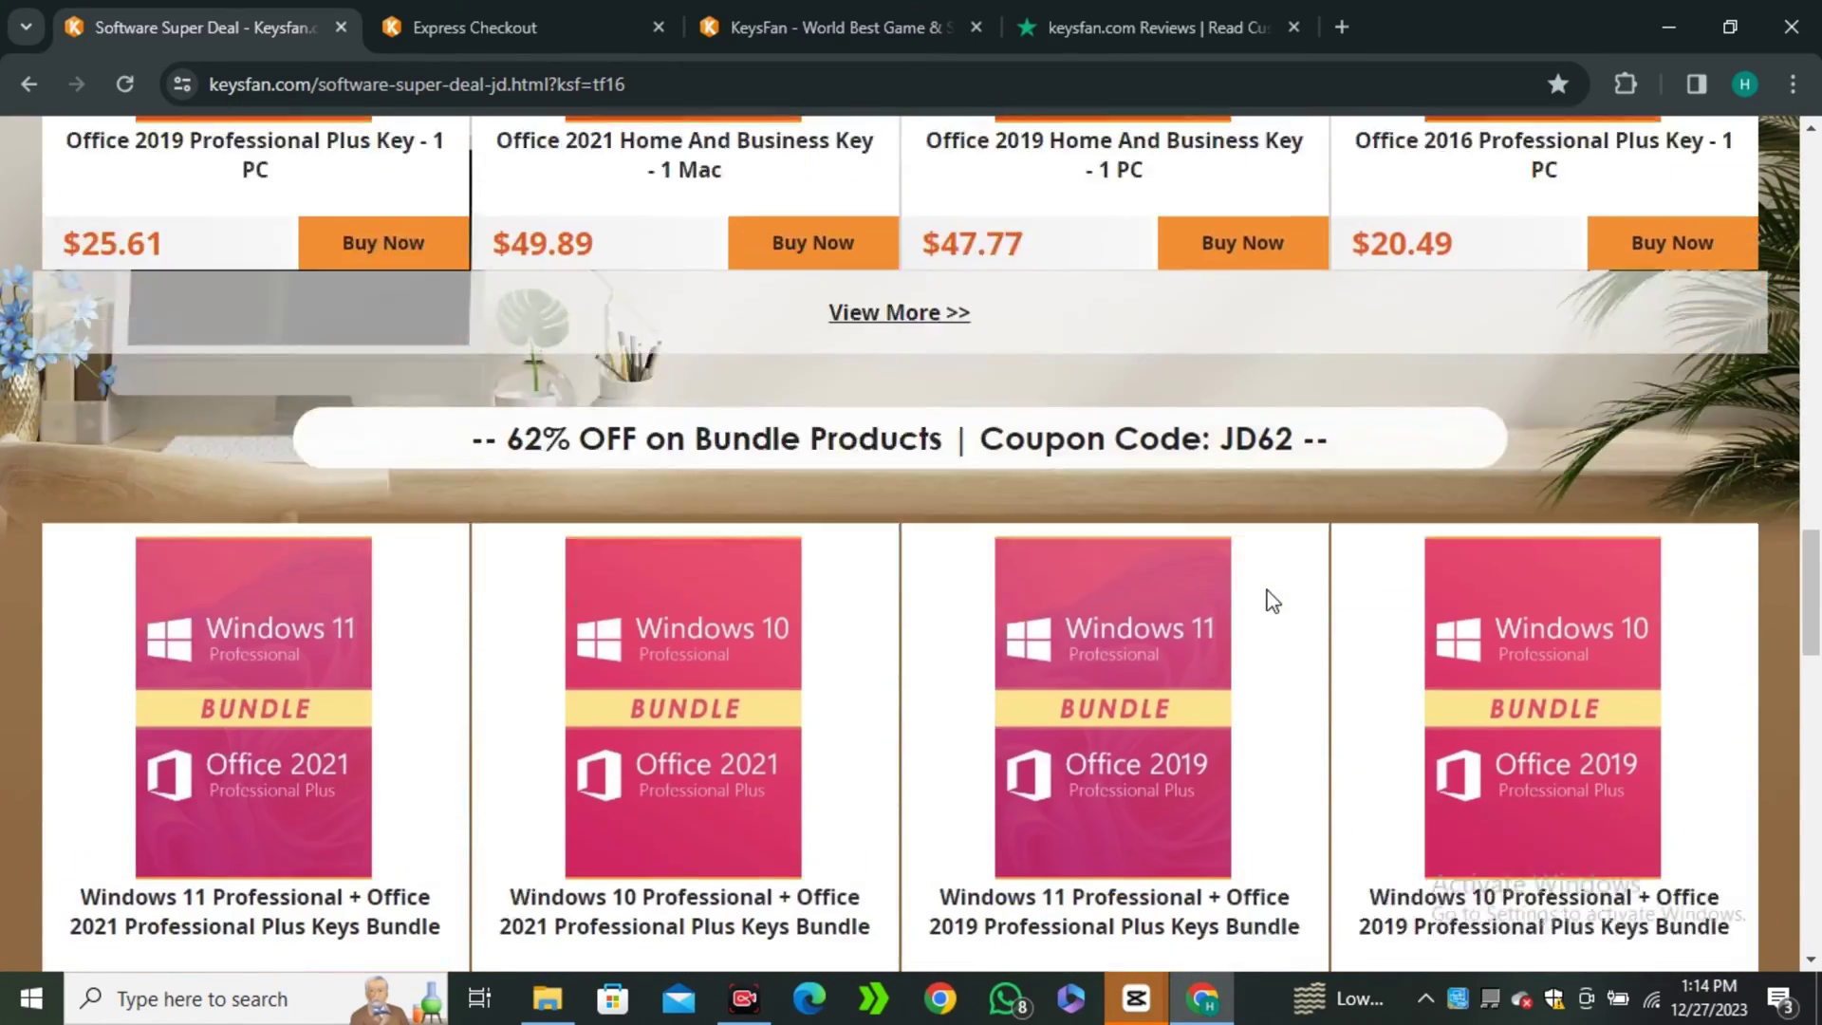
scroll(1267, 590, "down", 4)
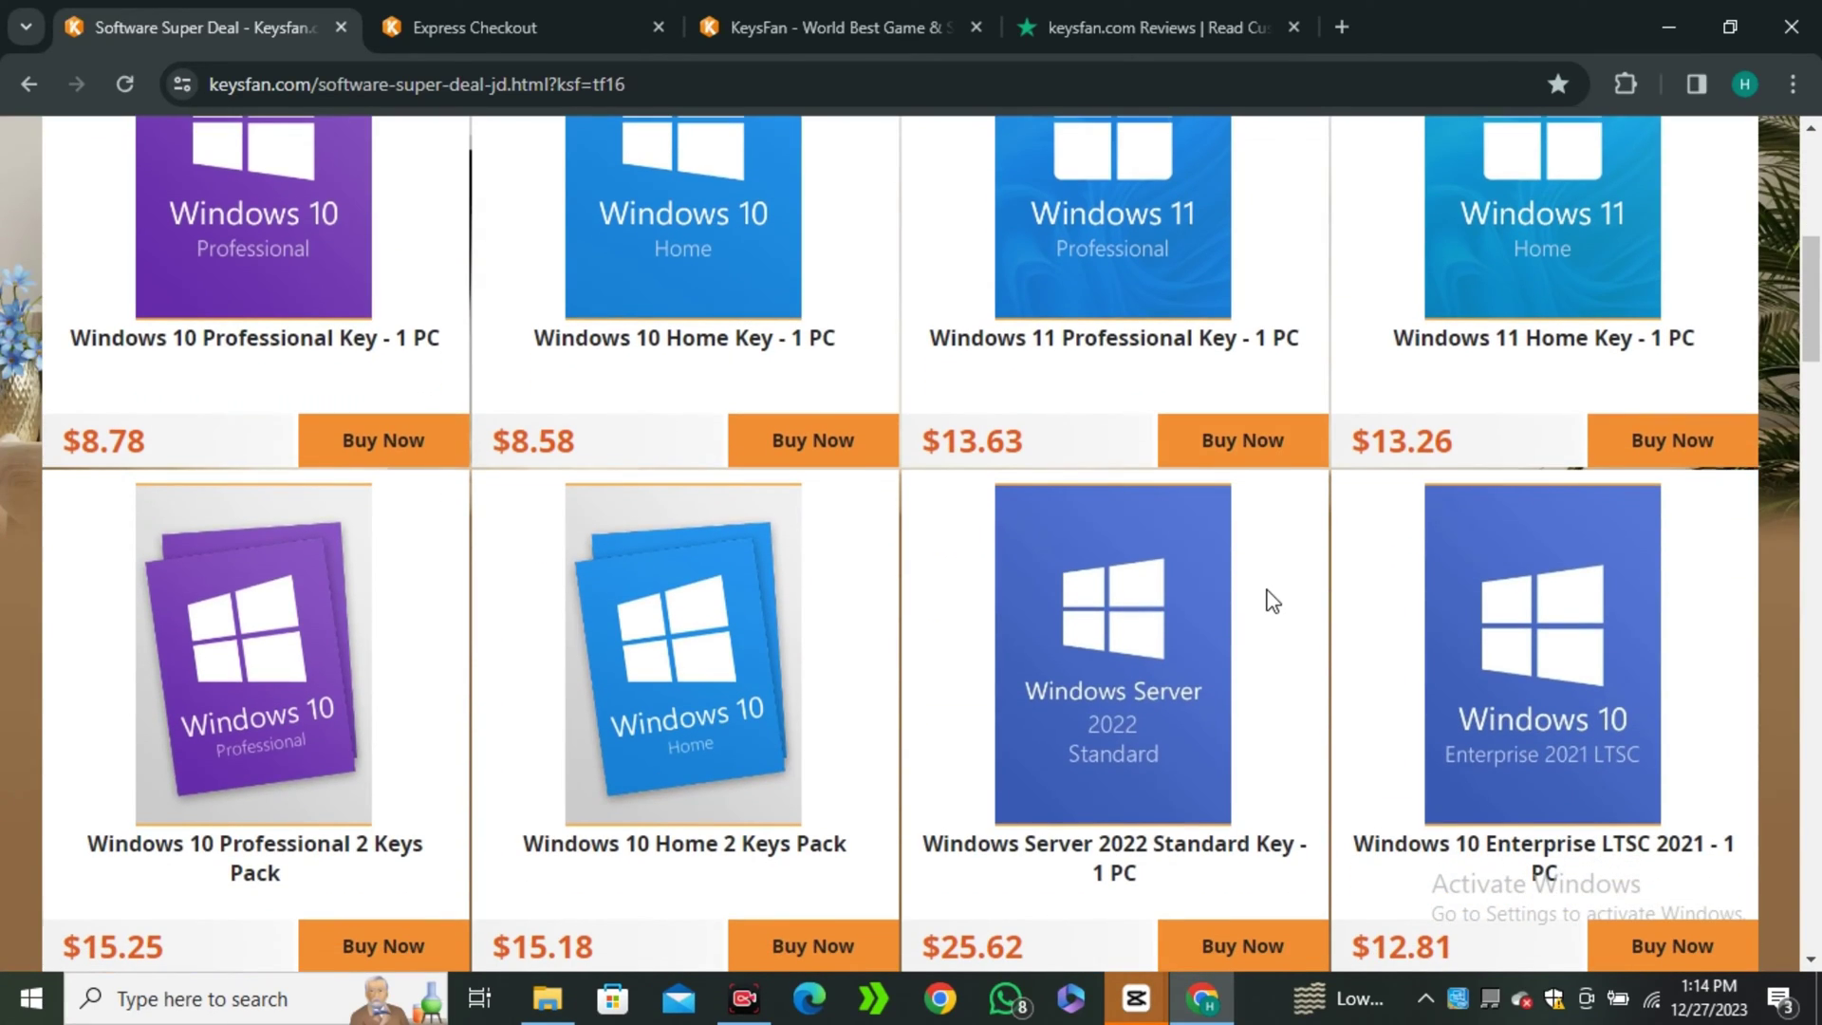
scroll(1269, 595, "down", 10)
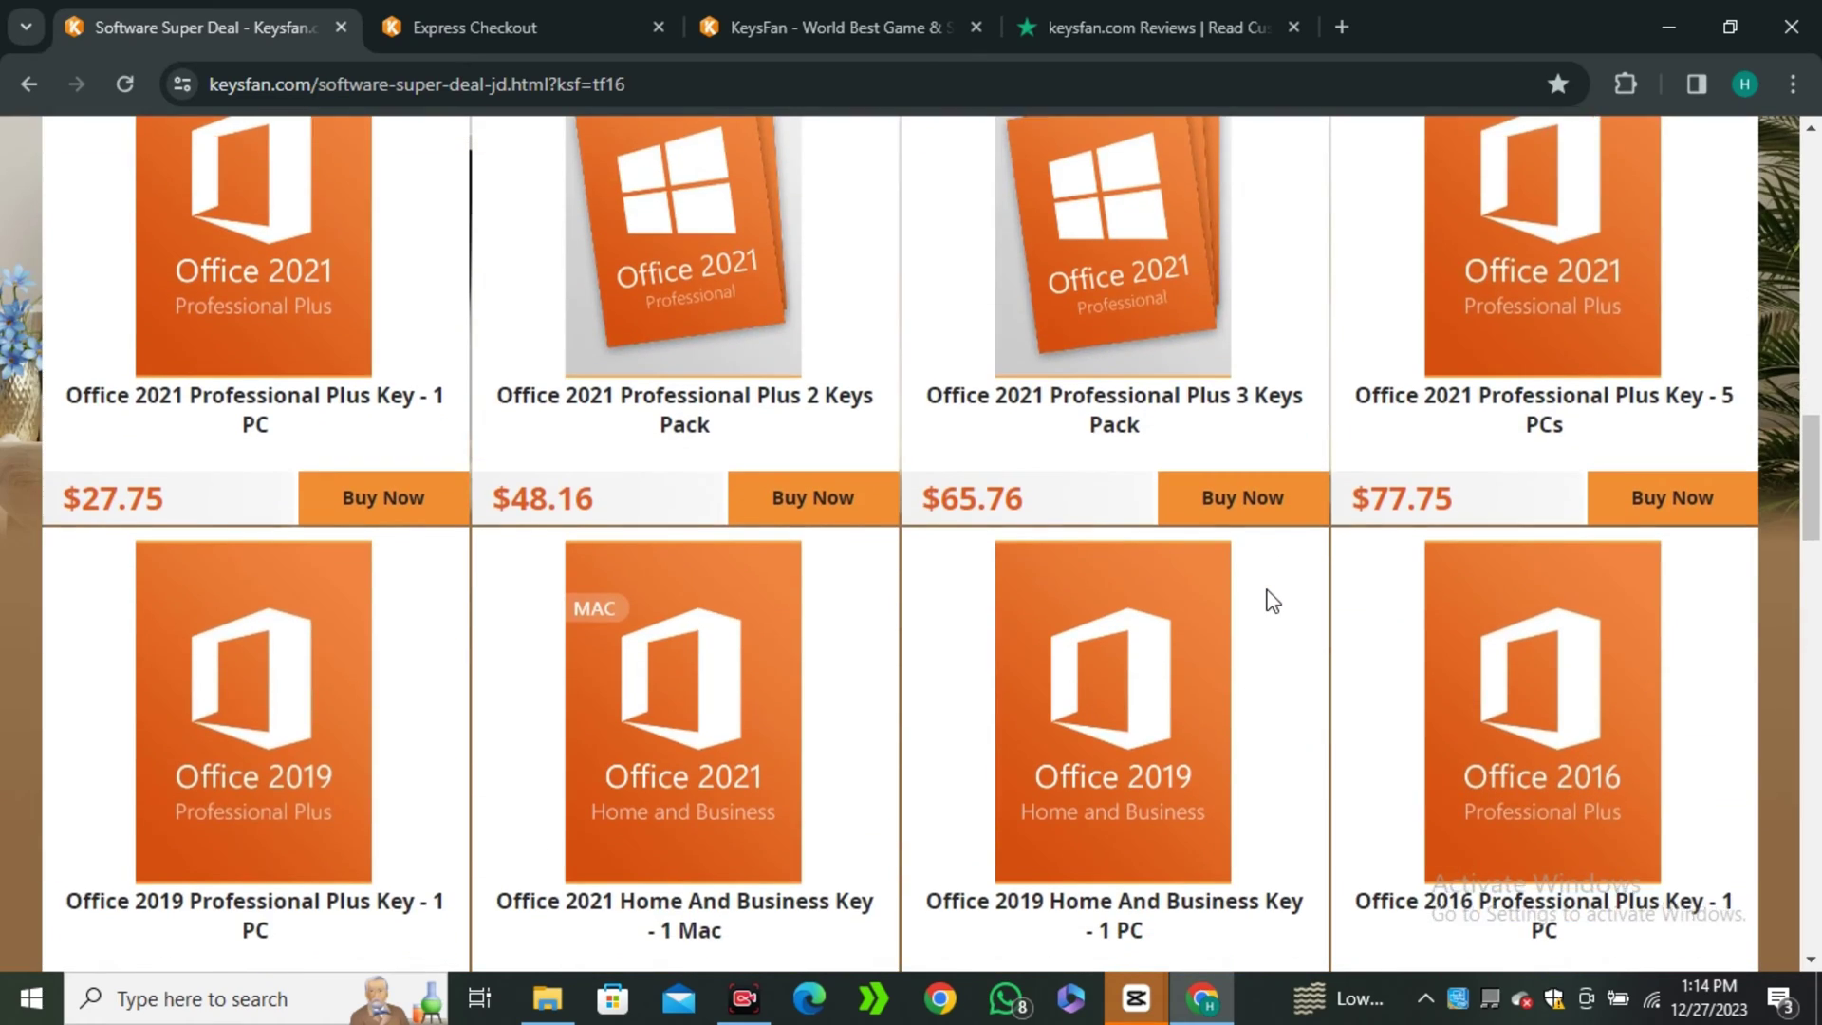
scroll(1269, 595, "down", 7)
scroll(1268, 598, "down", 9)
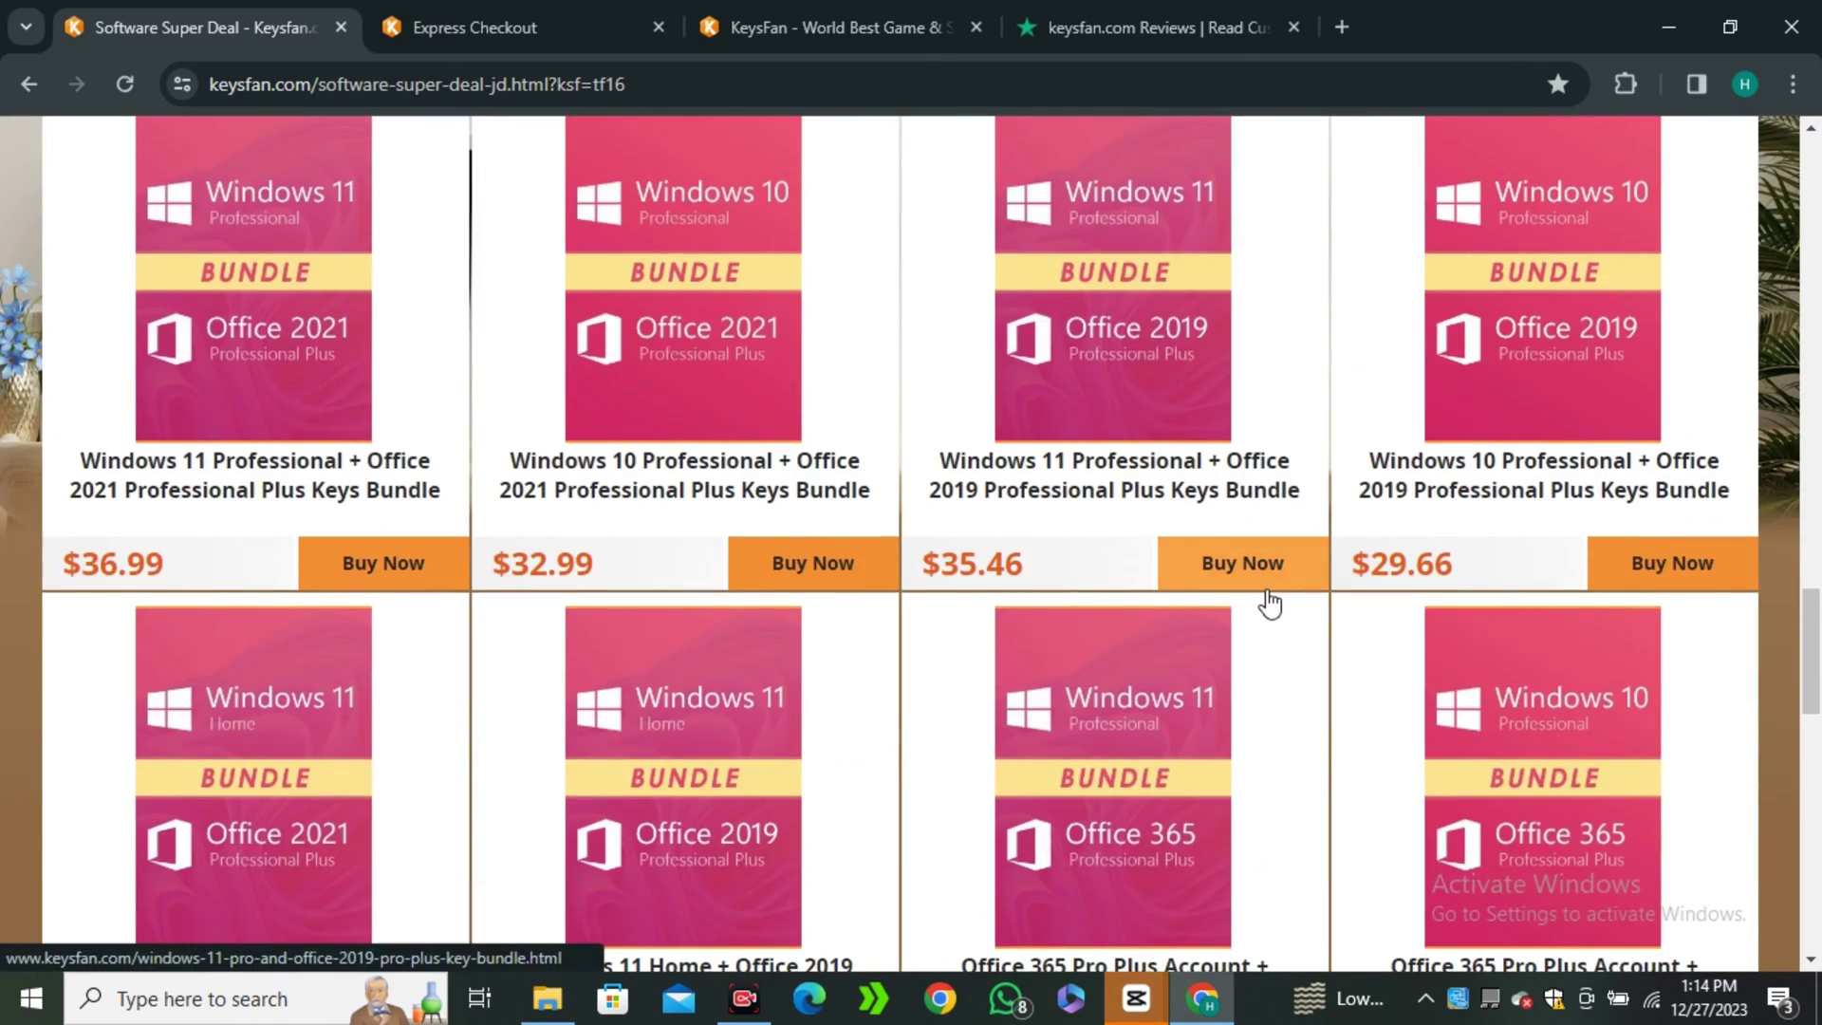
scroll(1269, 598, "down", 3)
scroll(1268, 598, "down", 3)
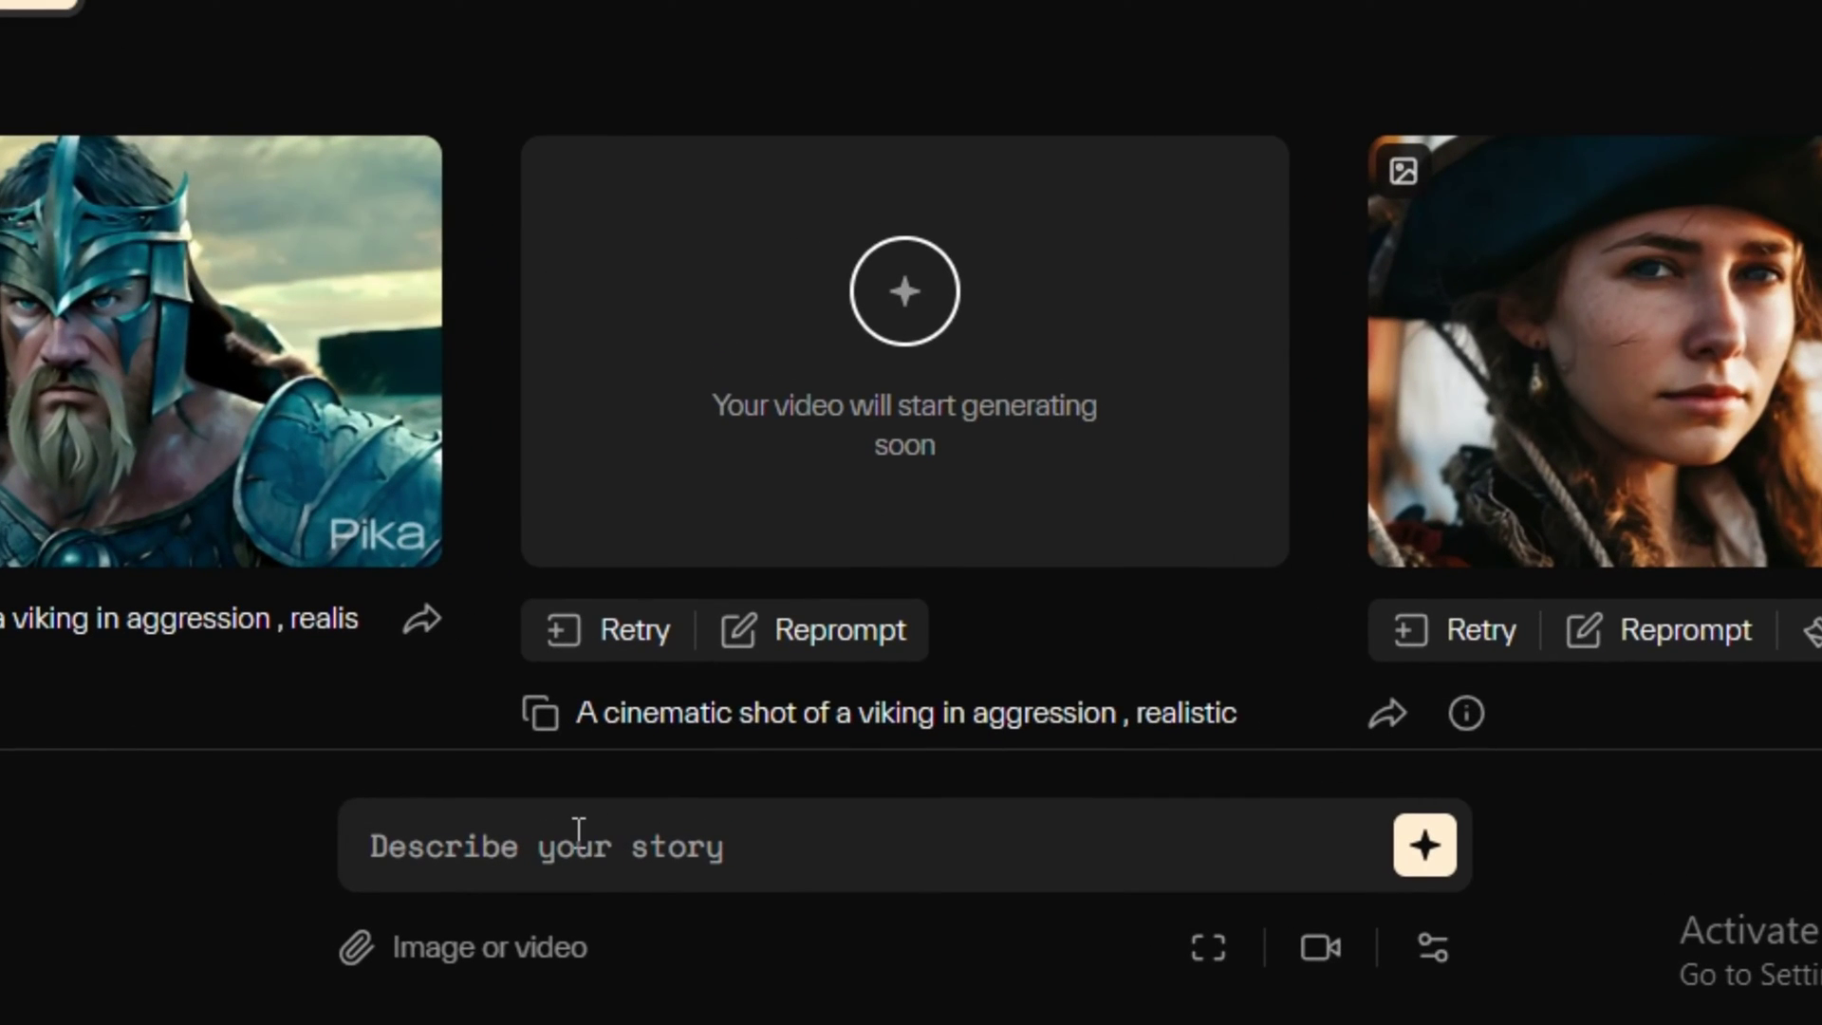
Paste the cinematic viking prompt and check aspect ratio, camera motion and negative-prompt options
left_click(572, 832)
type("A cinematic shot of a viking  in aggression , realistic")
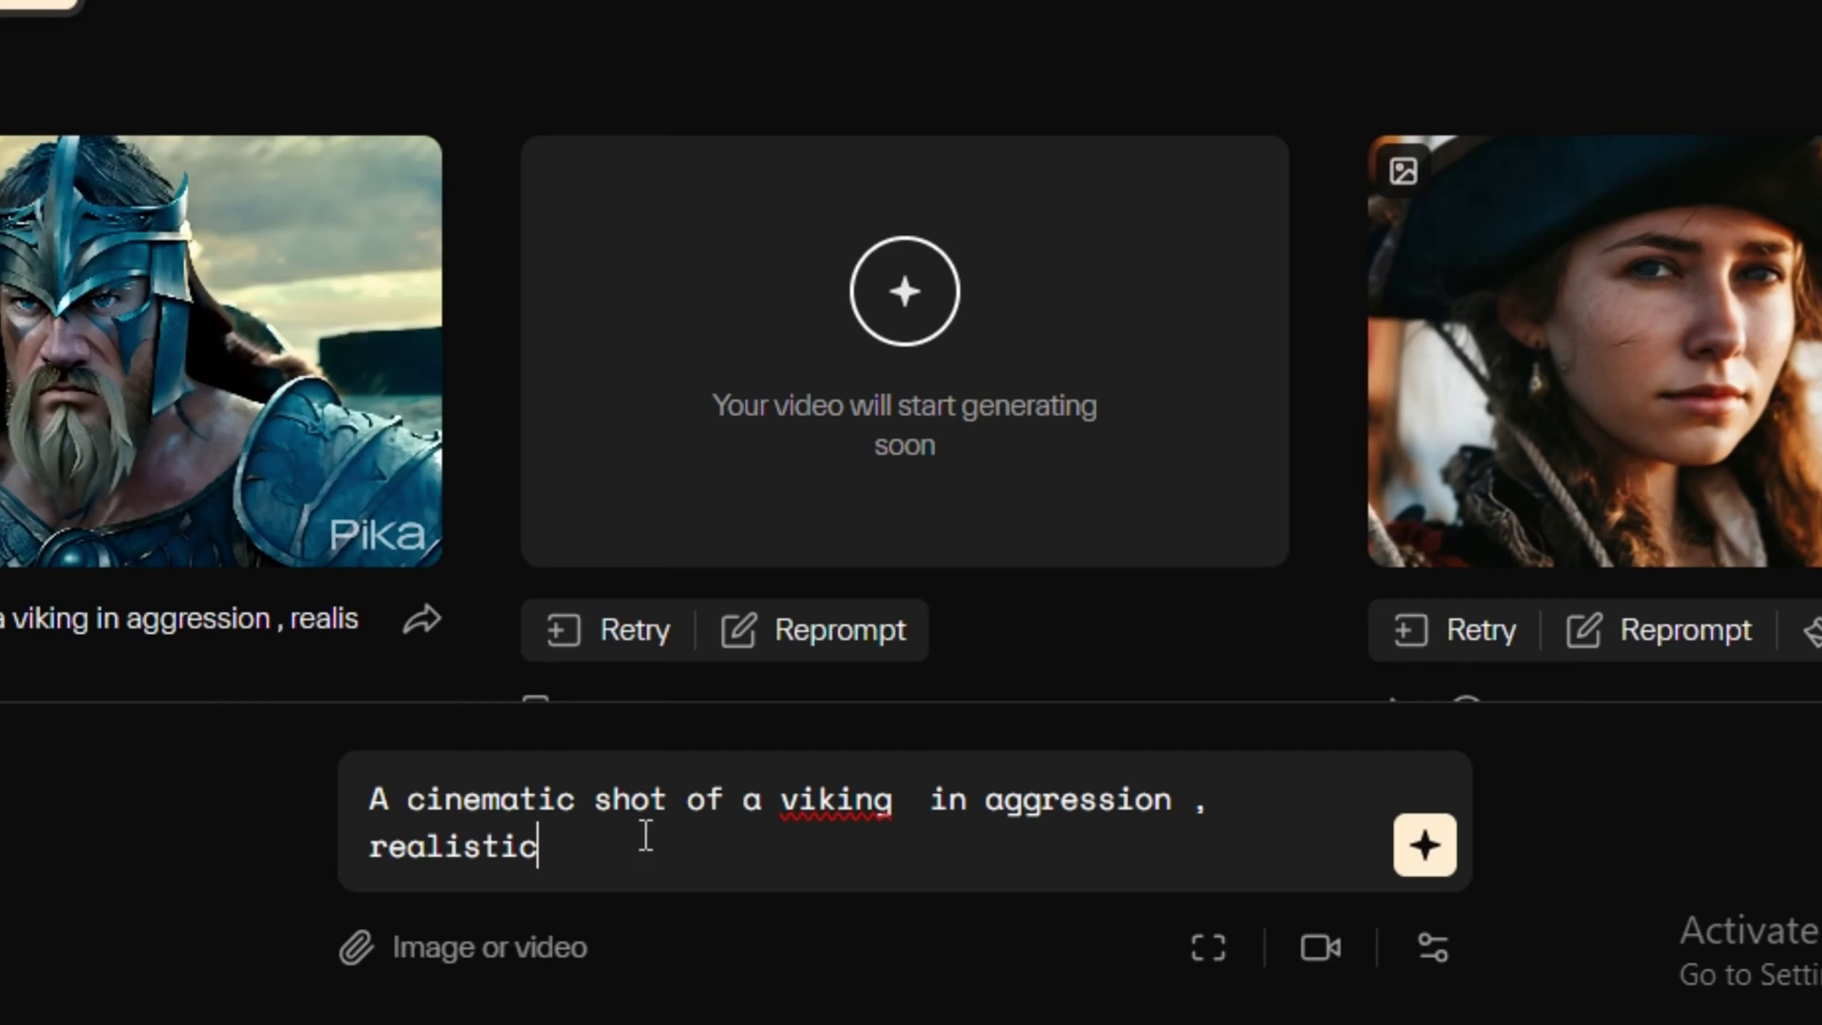
left_click(1210, 949)
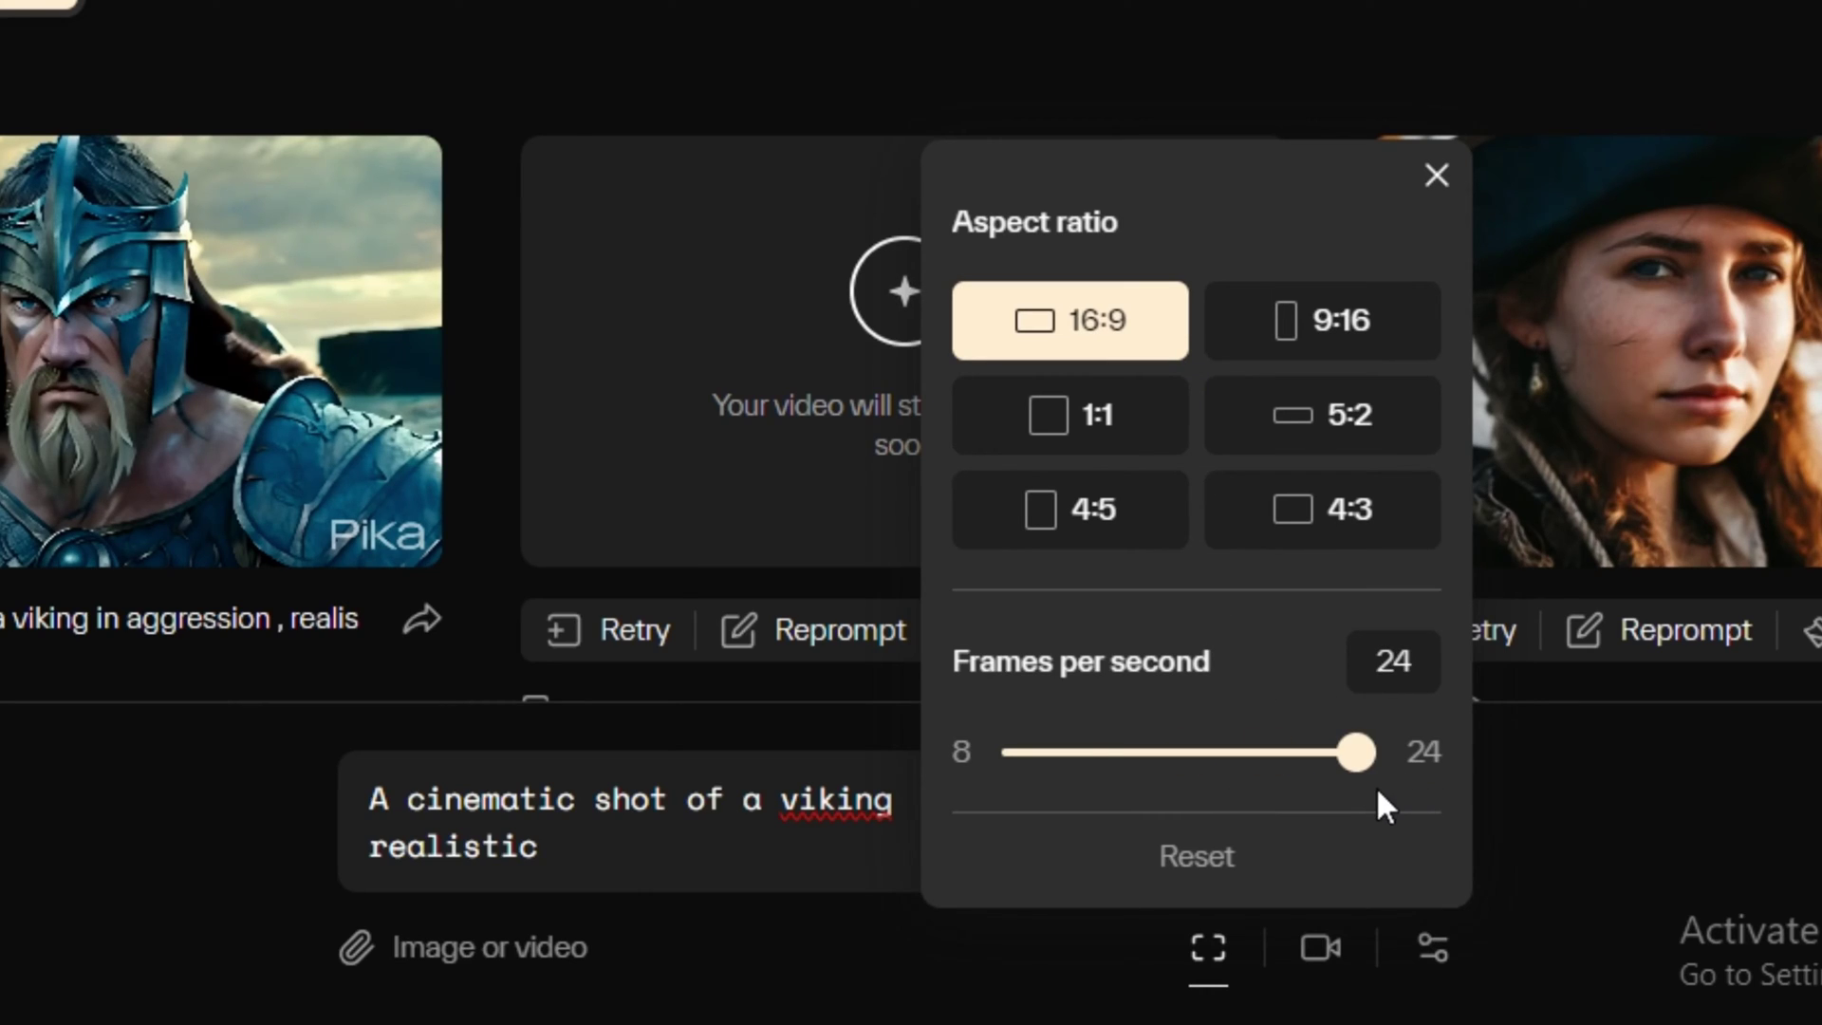
left_click(1327, 948)
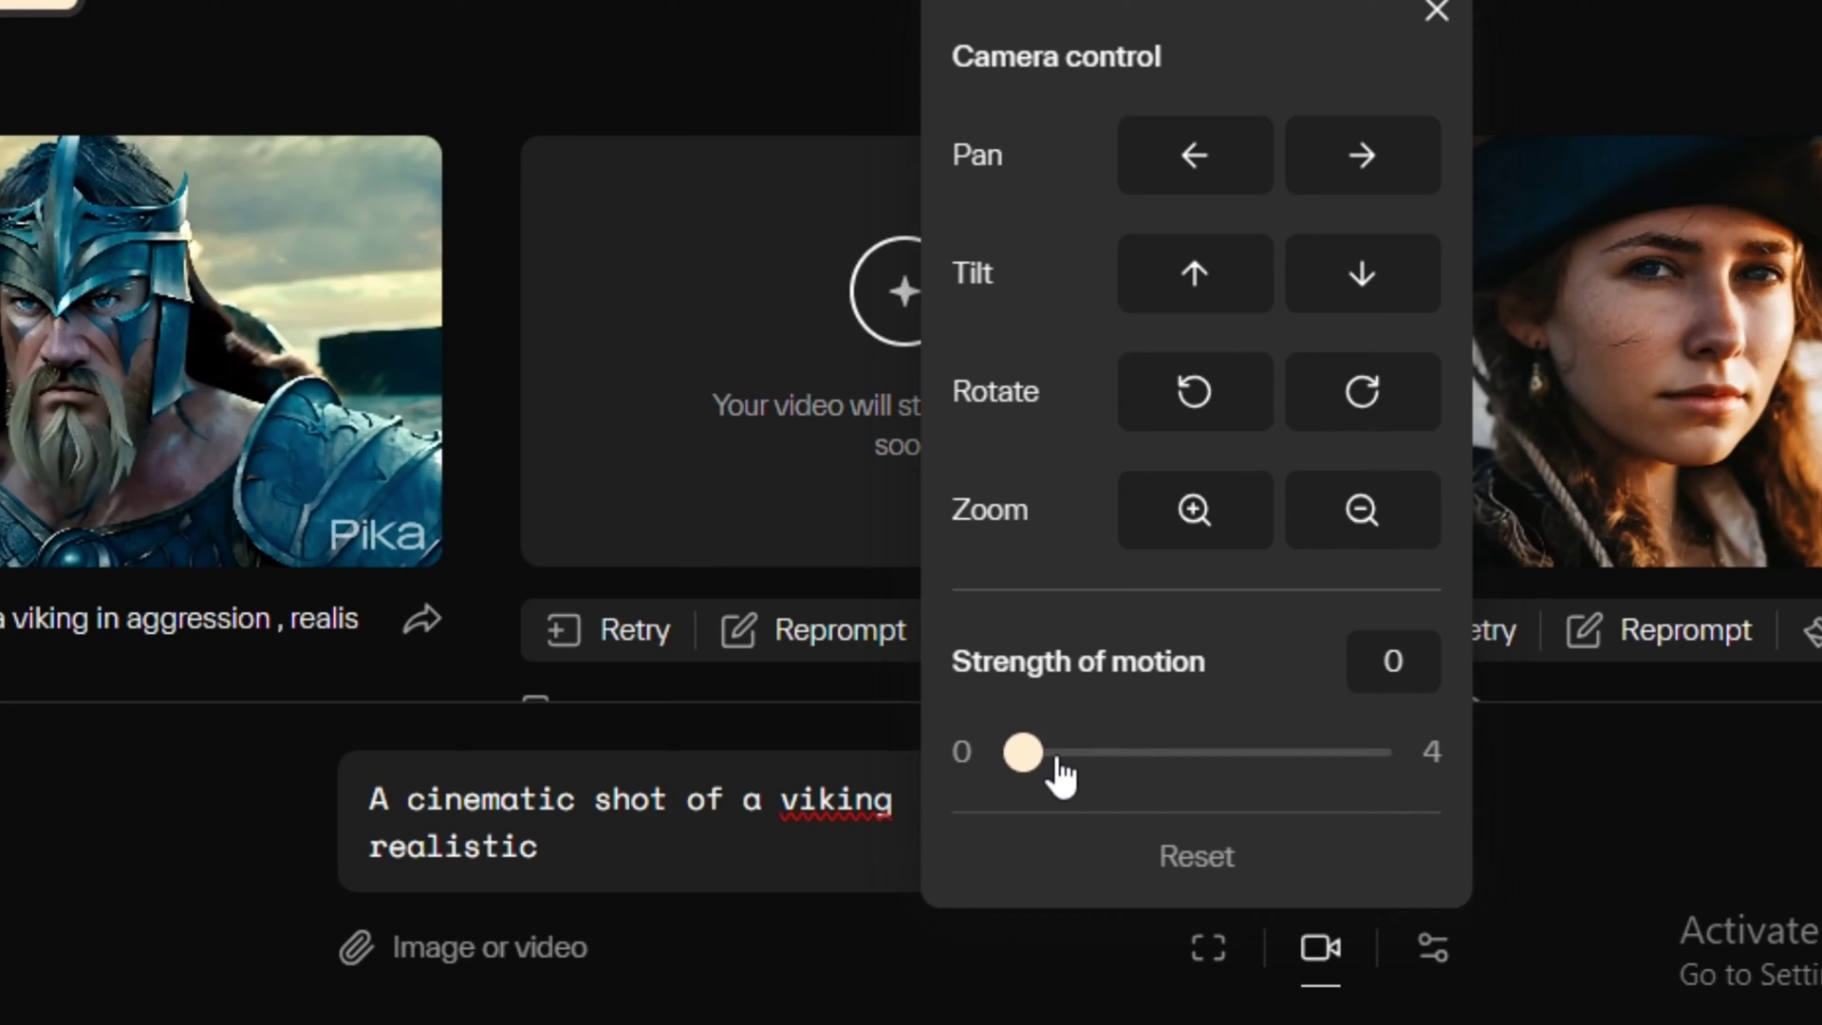
left_click(1434, 953)
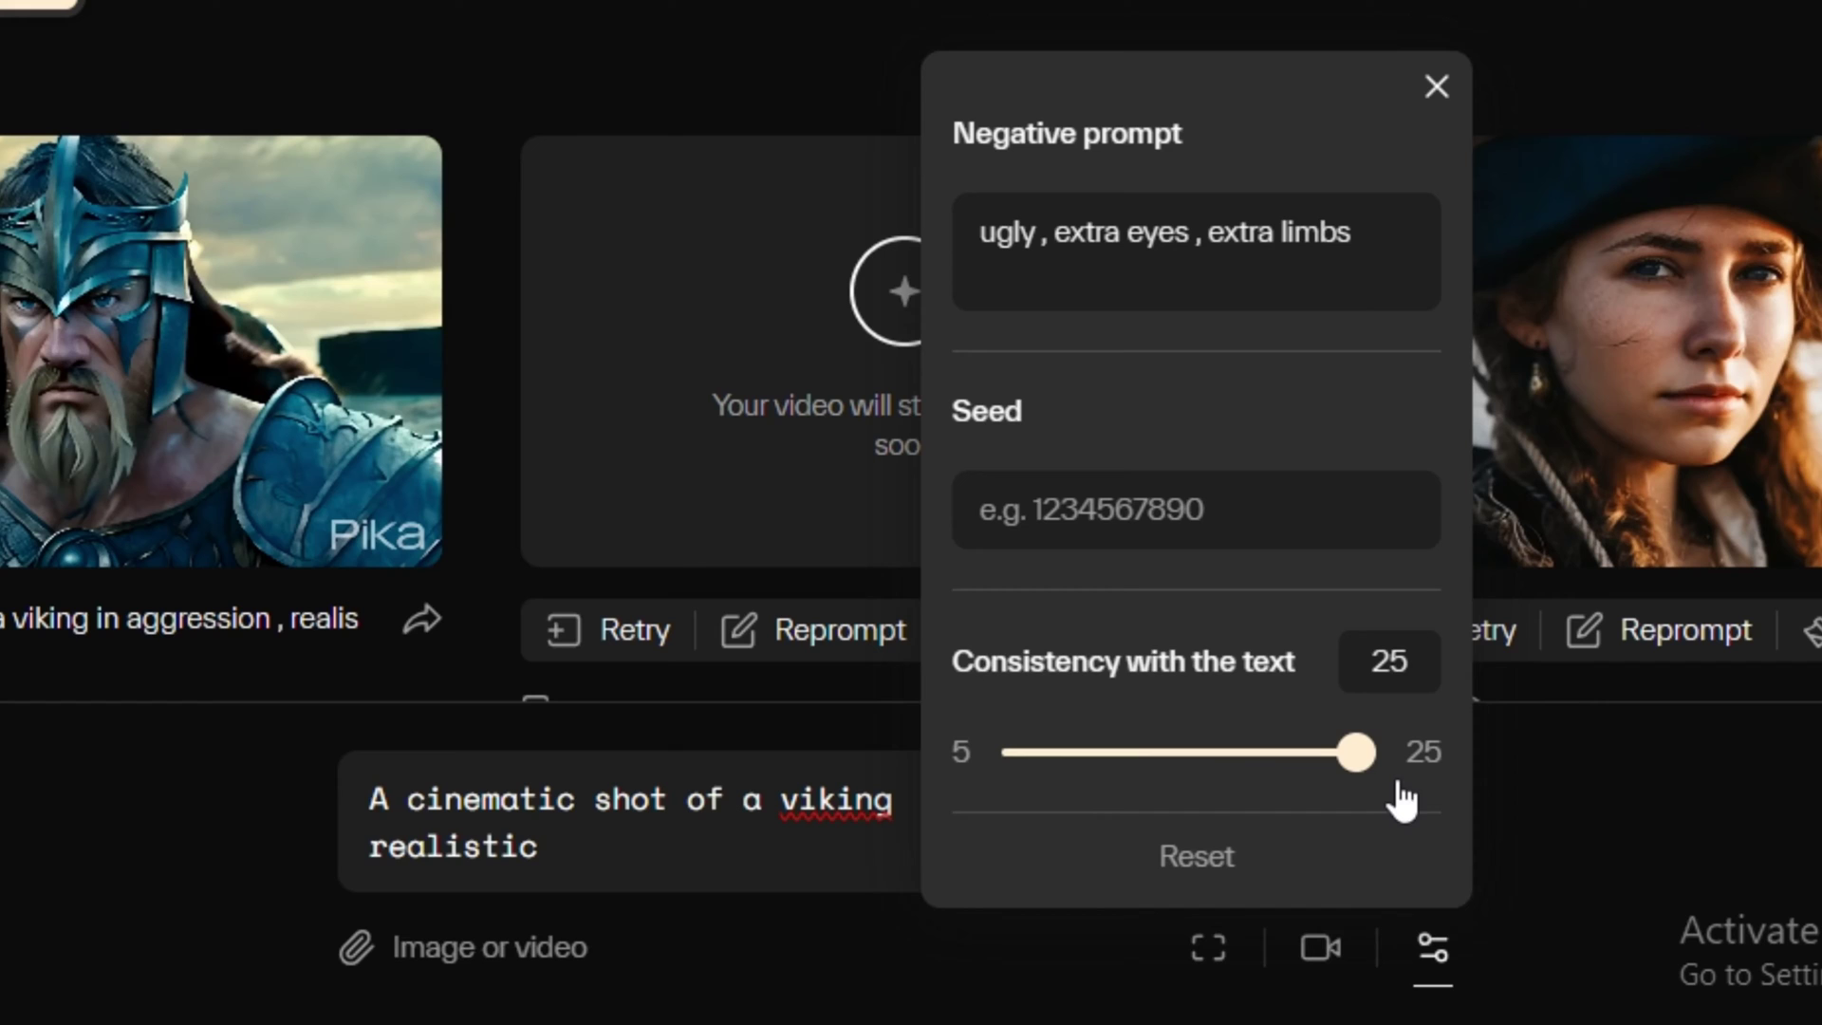
left_click(877, 892)
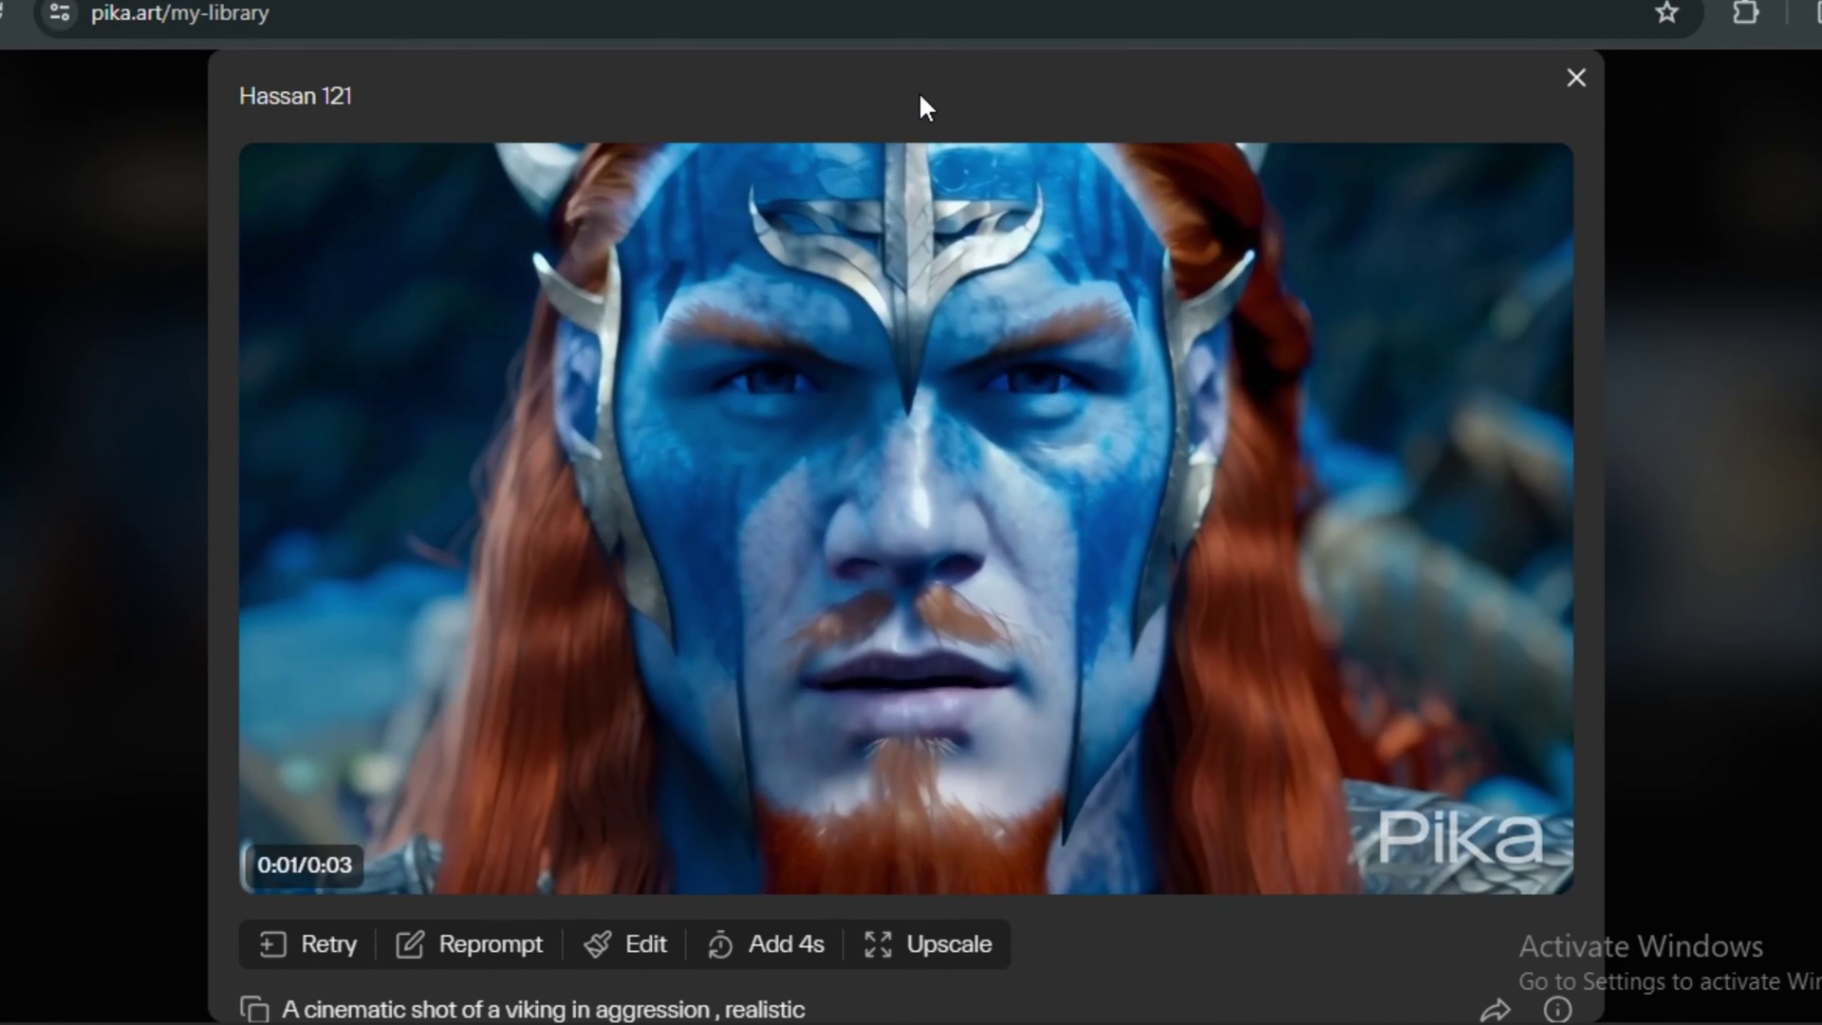
Watch the blue-faced viking clip in the player
mouse_move(1053, 330)
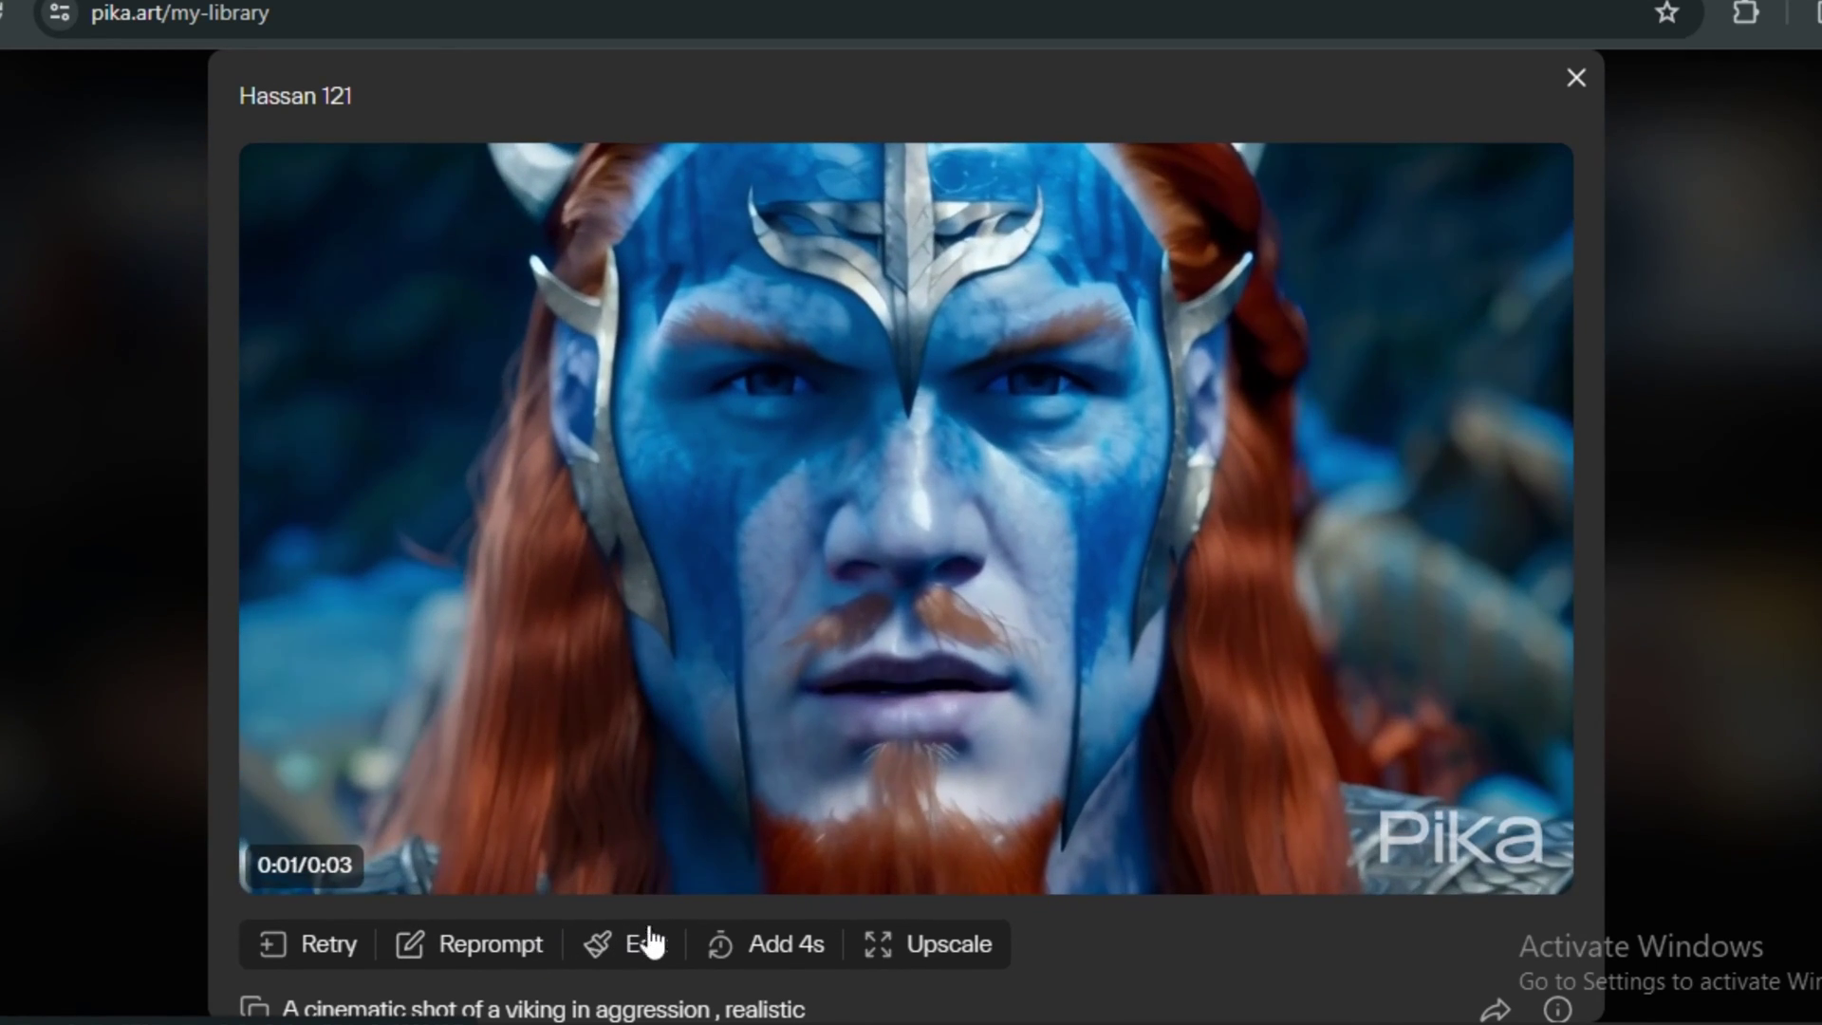
mouse_move(1129, 792)
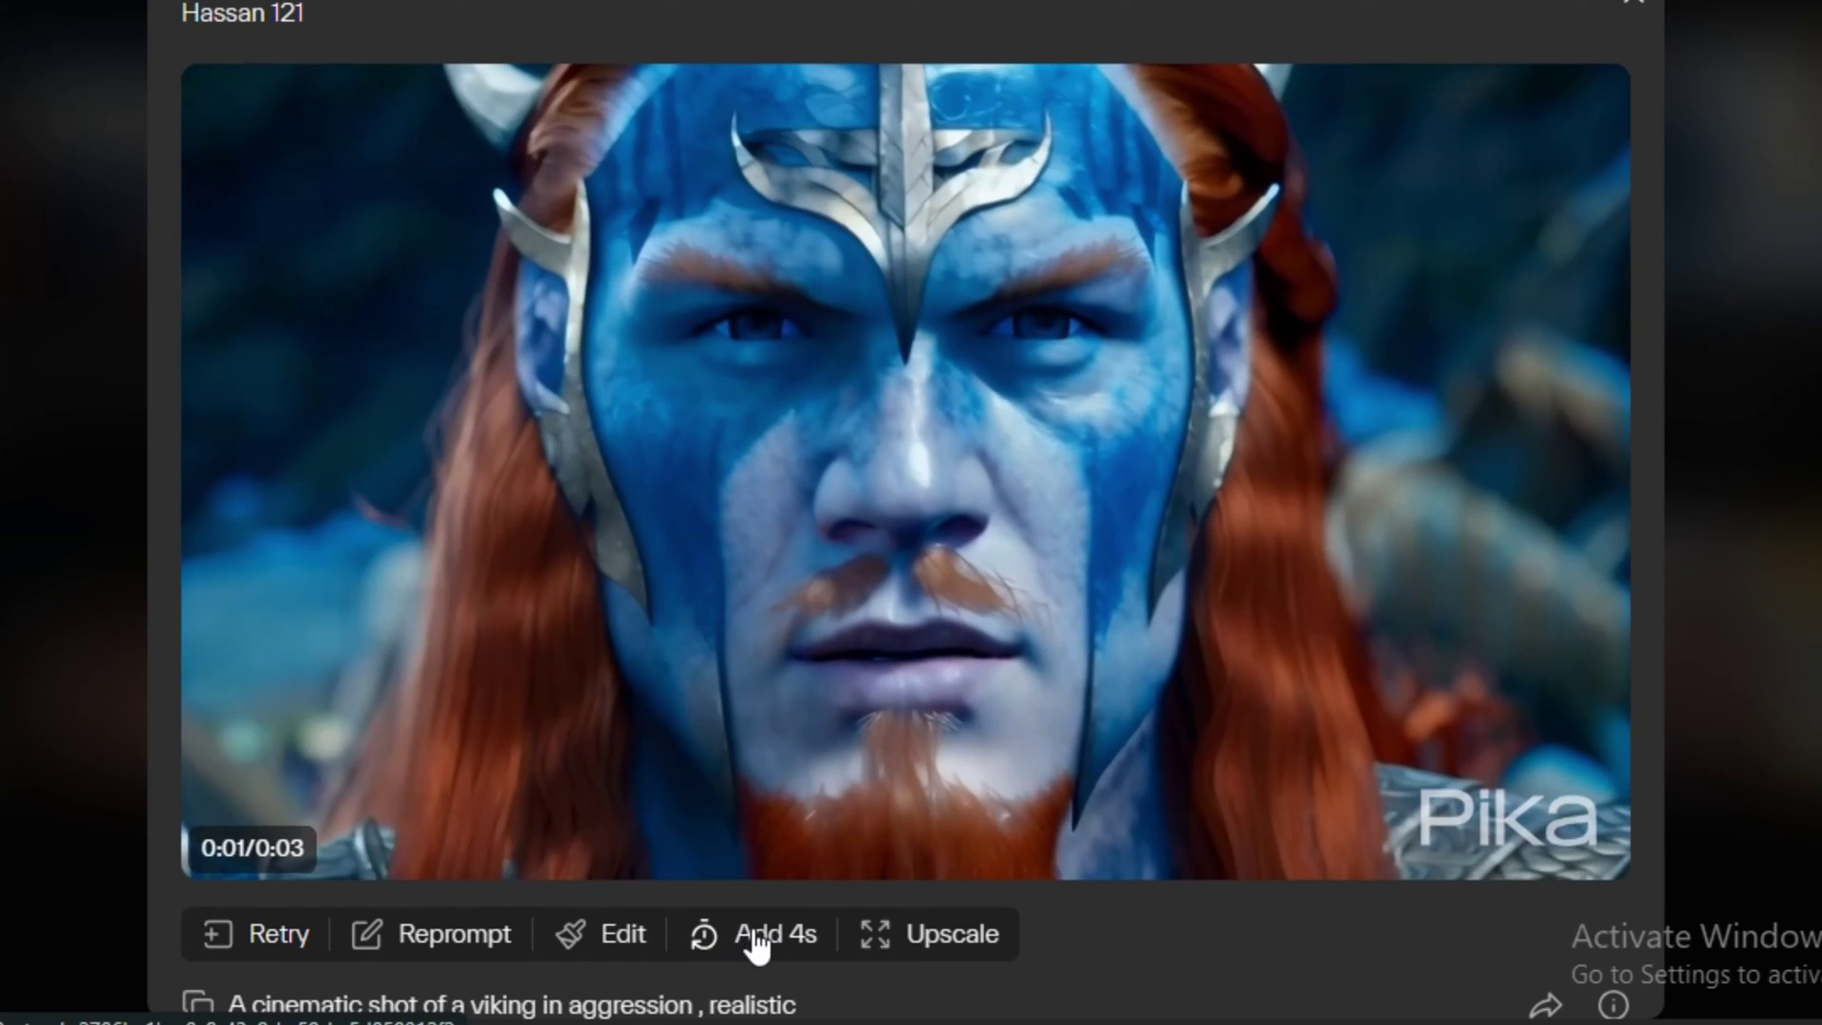
Add 4 seconds to the viking clip, making it 7 seconds long
left_click(754, 933)
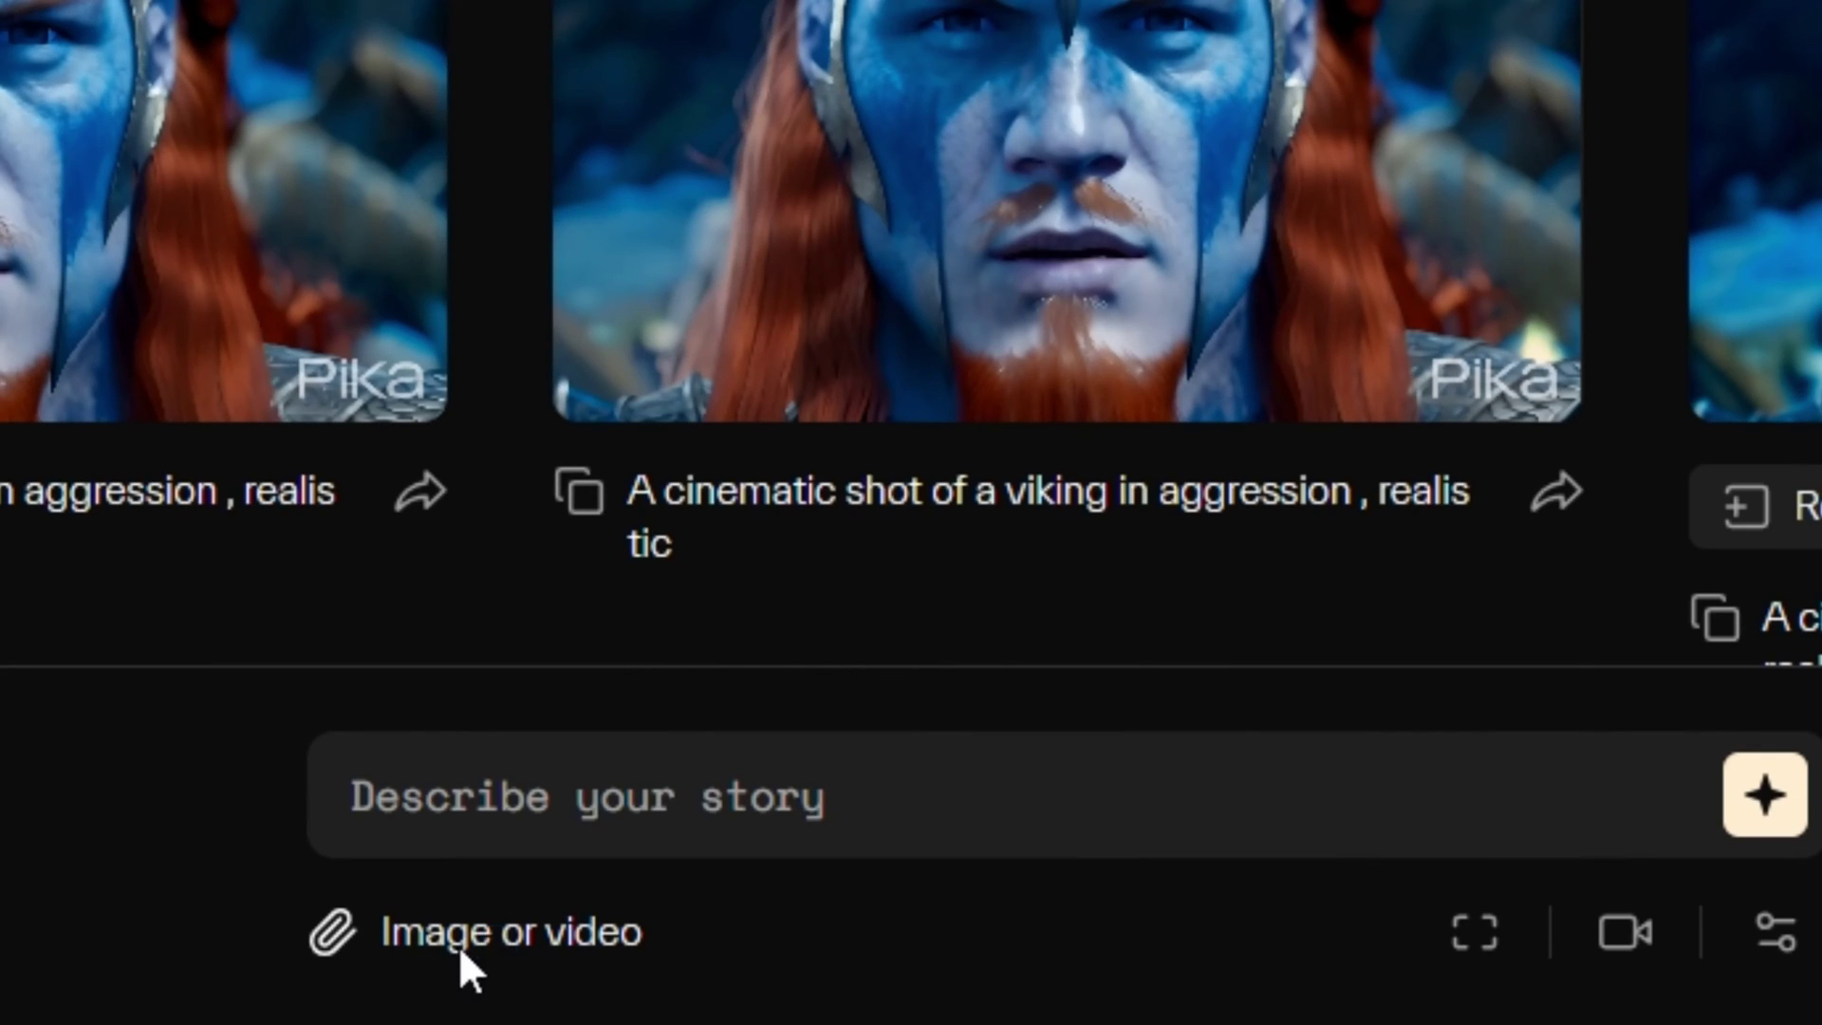
Attach the 1024x595 pirate woman image from Downloads to the prompt
left_click(462, 951)
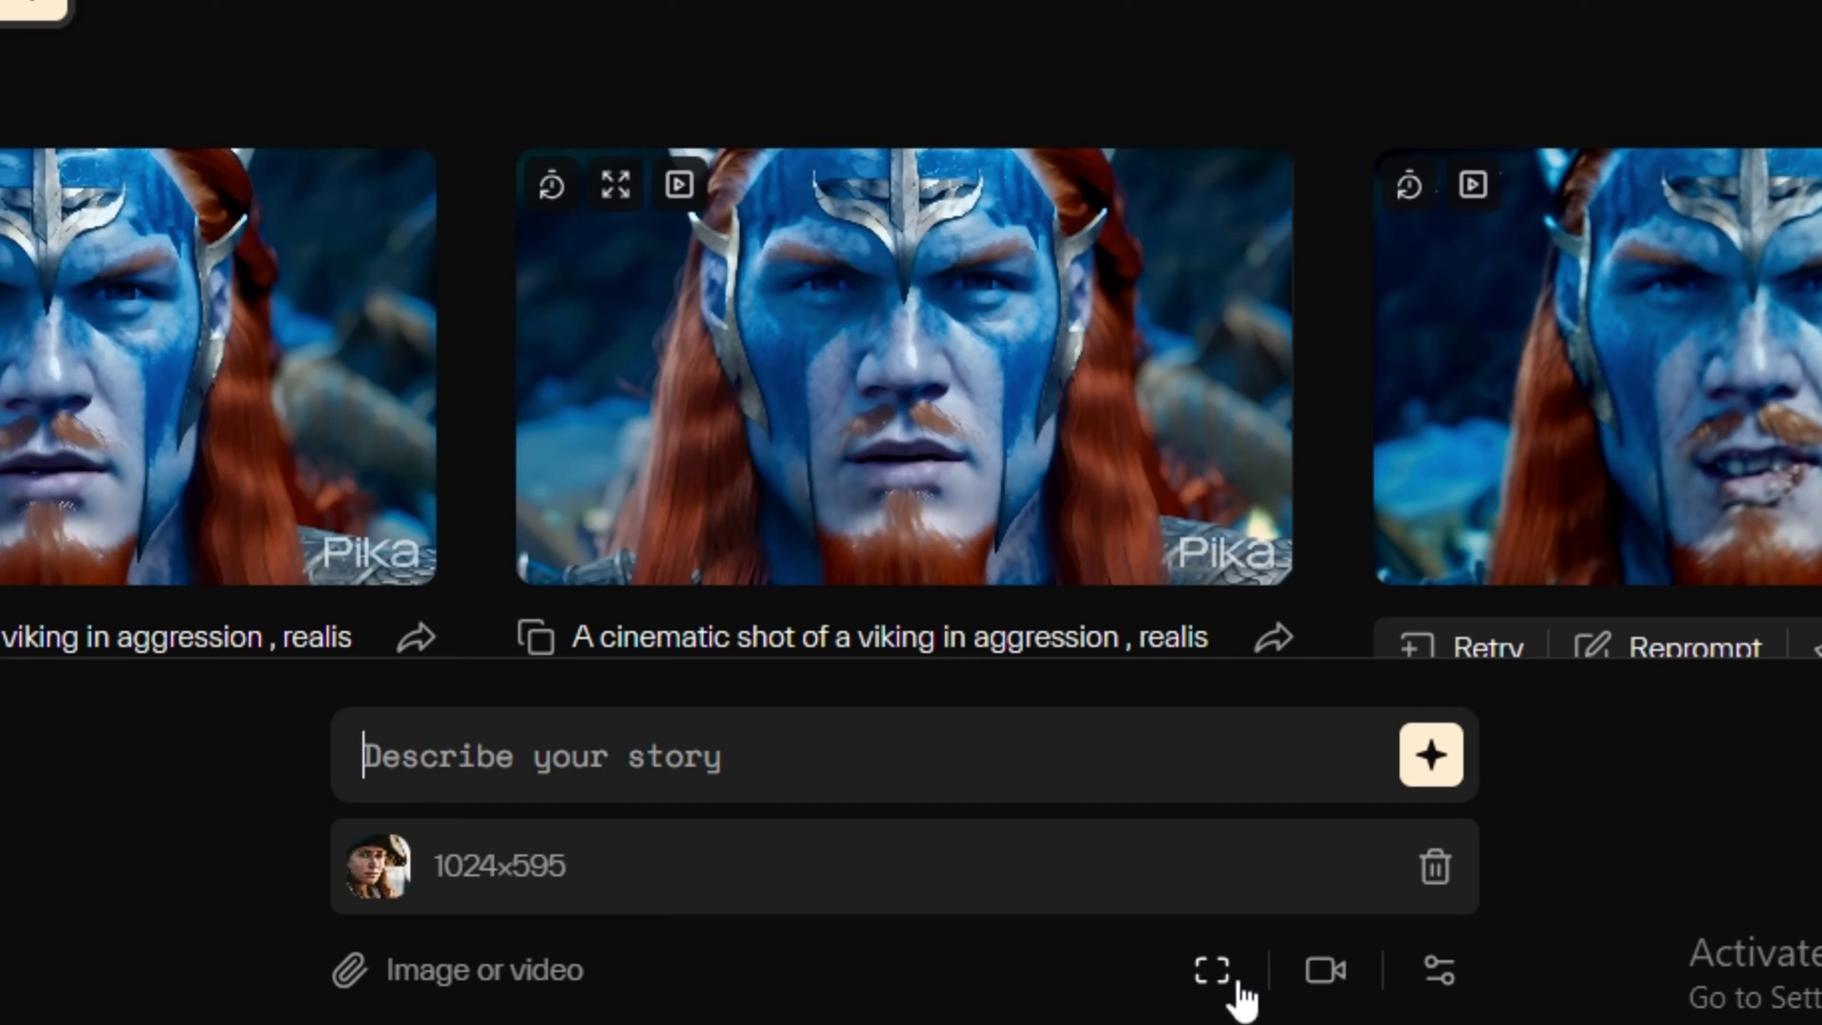
Set the camera to Zoom out with a lower strength of motion
left_click(1322, 972)
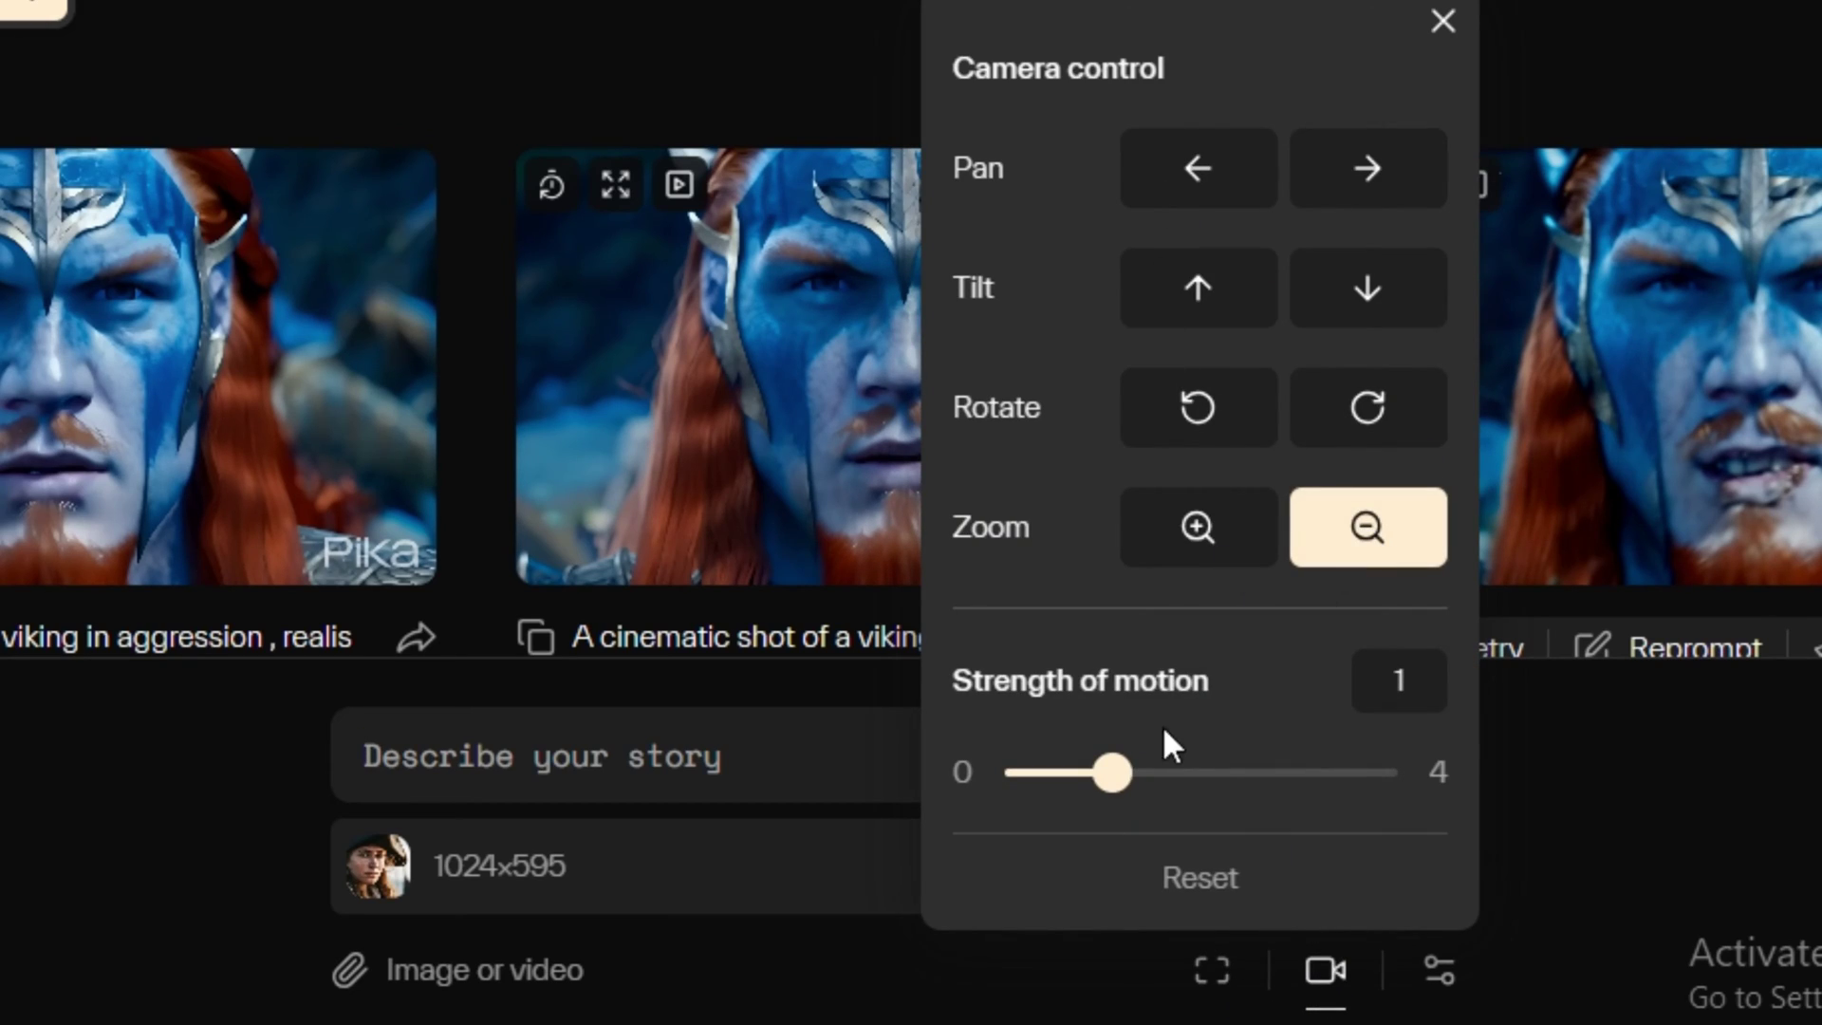
left_click_drag(1106, 771, 1001, 814)
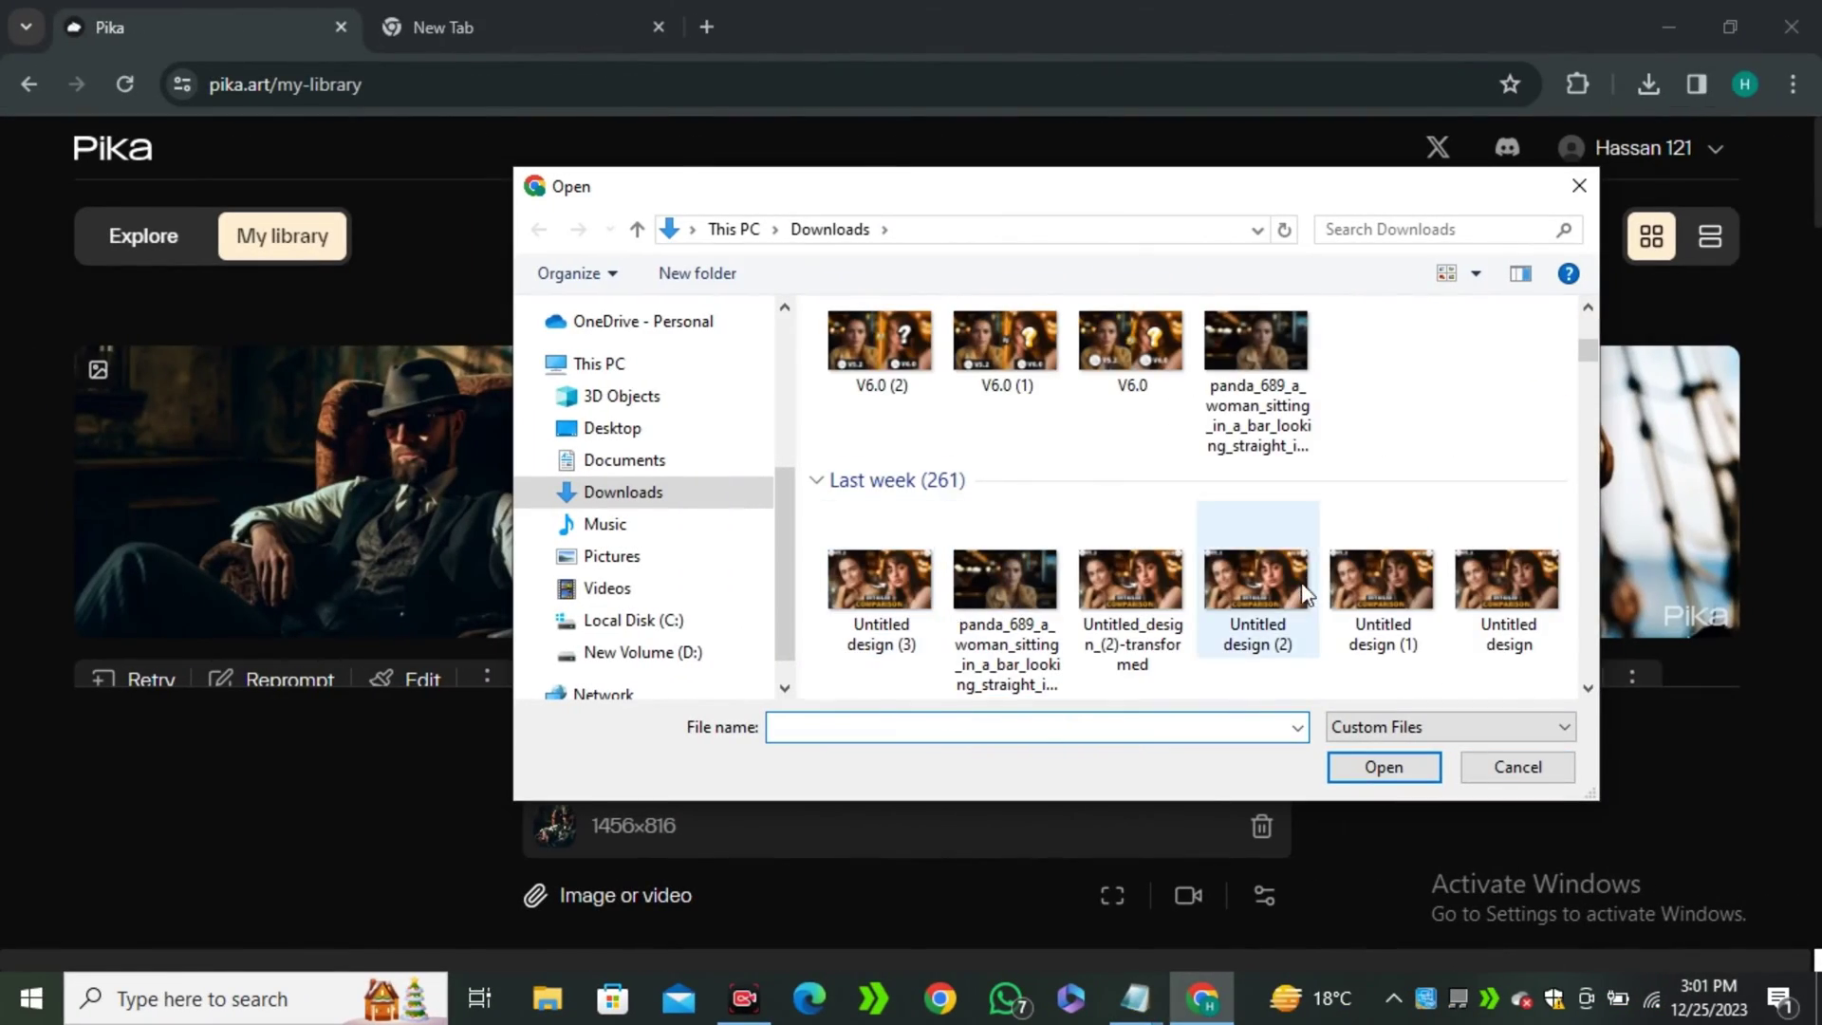
Scroll My library to view the pirate and seated-man results
scroll(1324, 567, "down", 3)
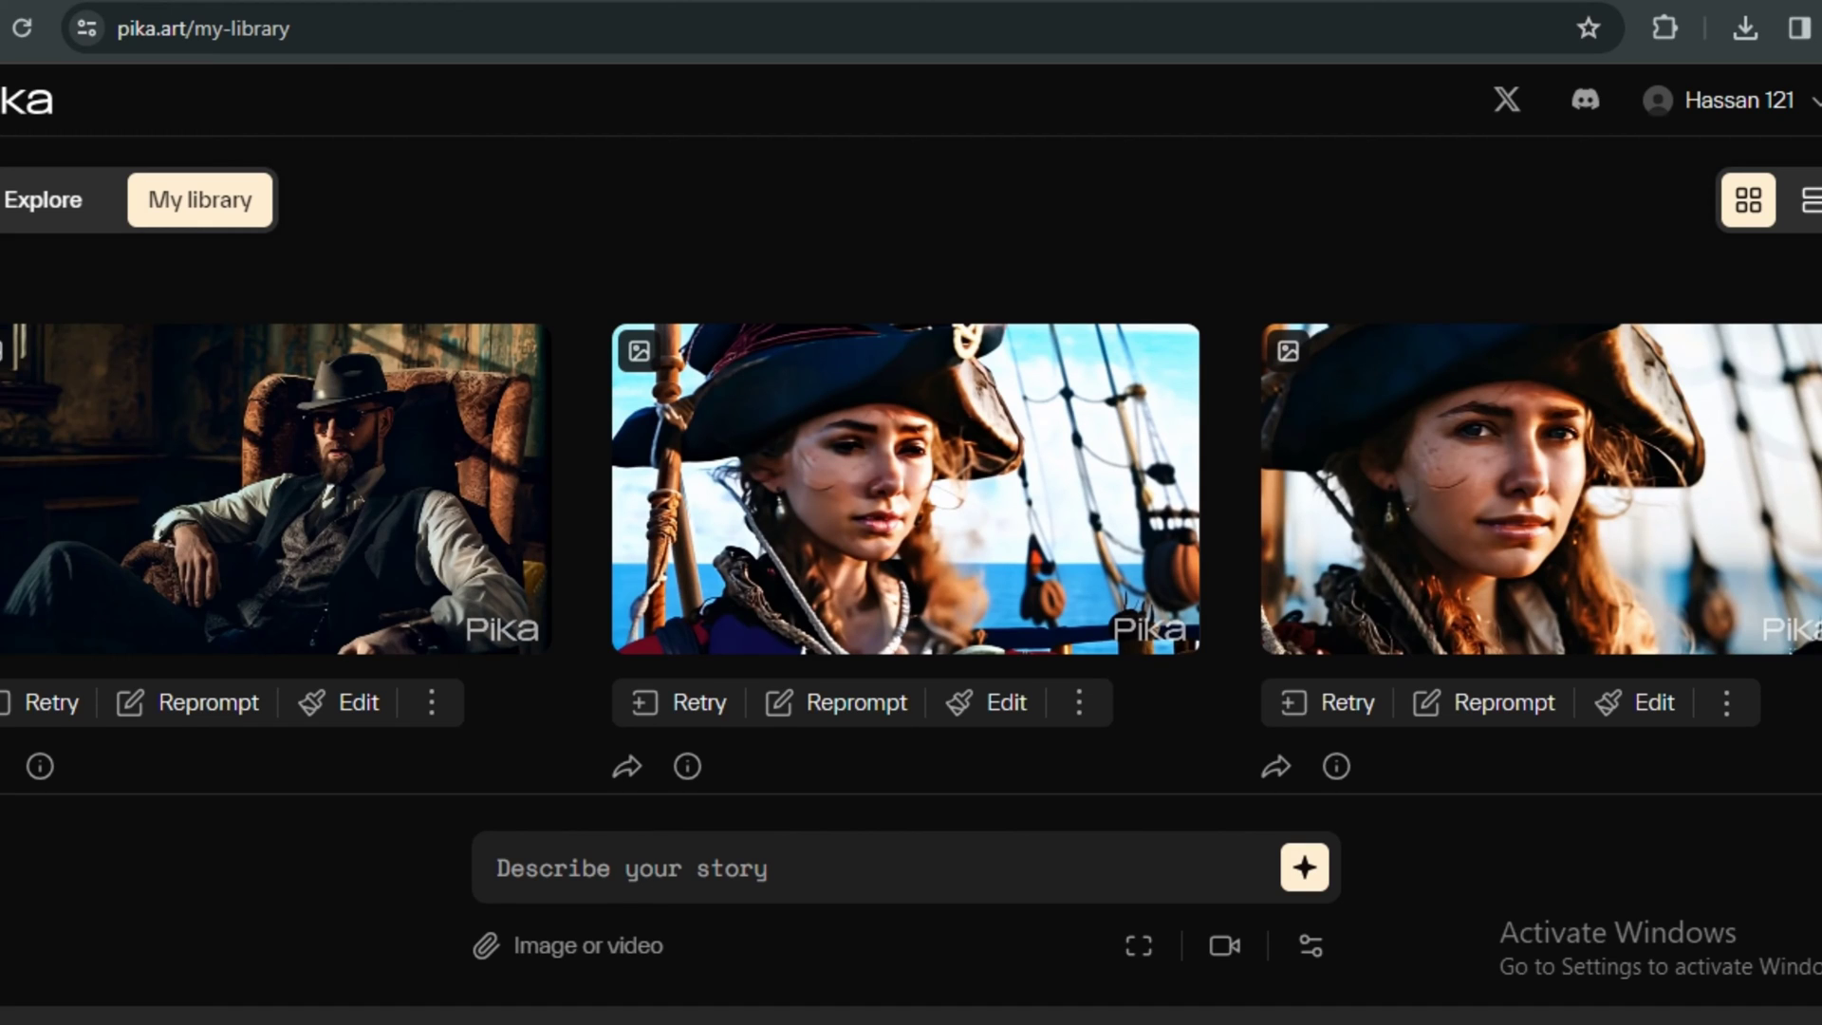
Attach the beach video pexels_videos_1093667 from the computer
left_click(623, 931)
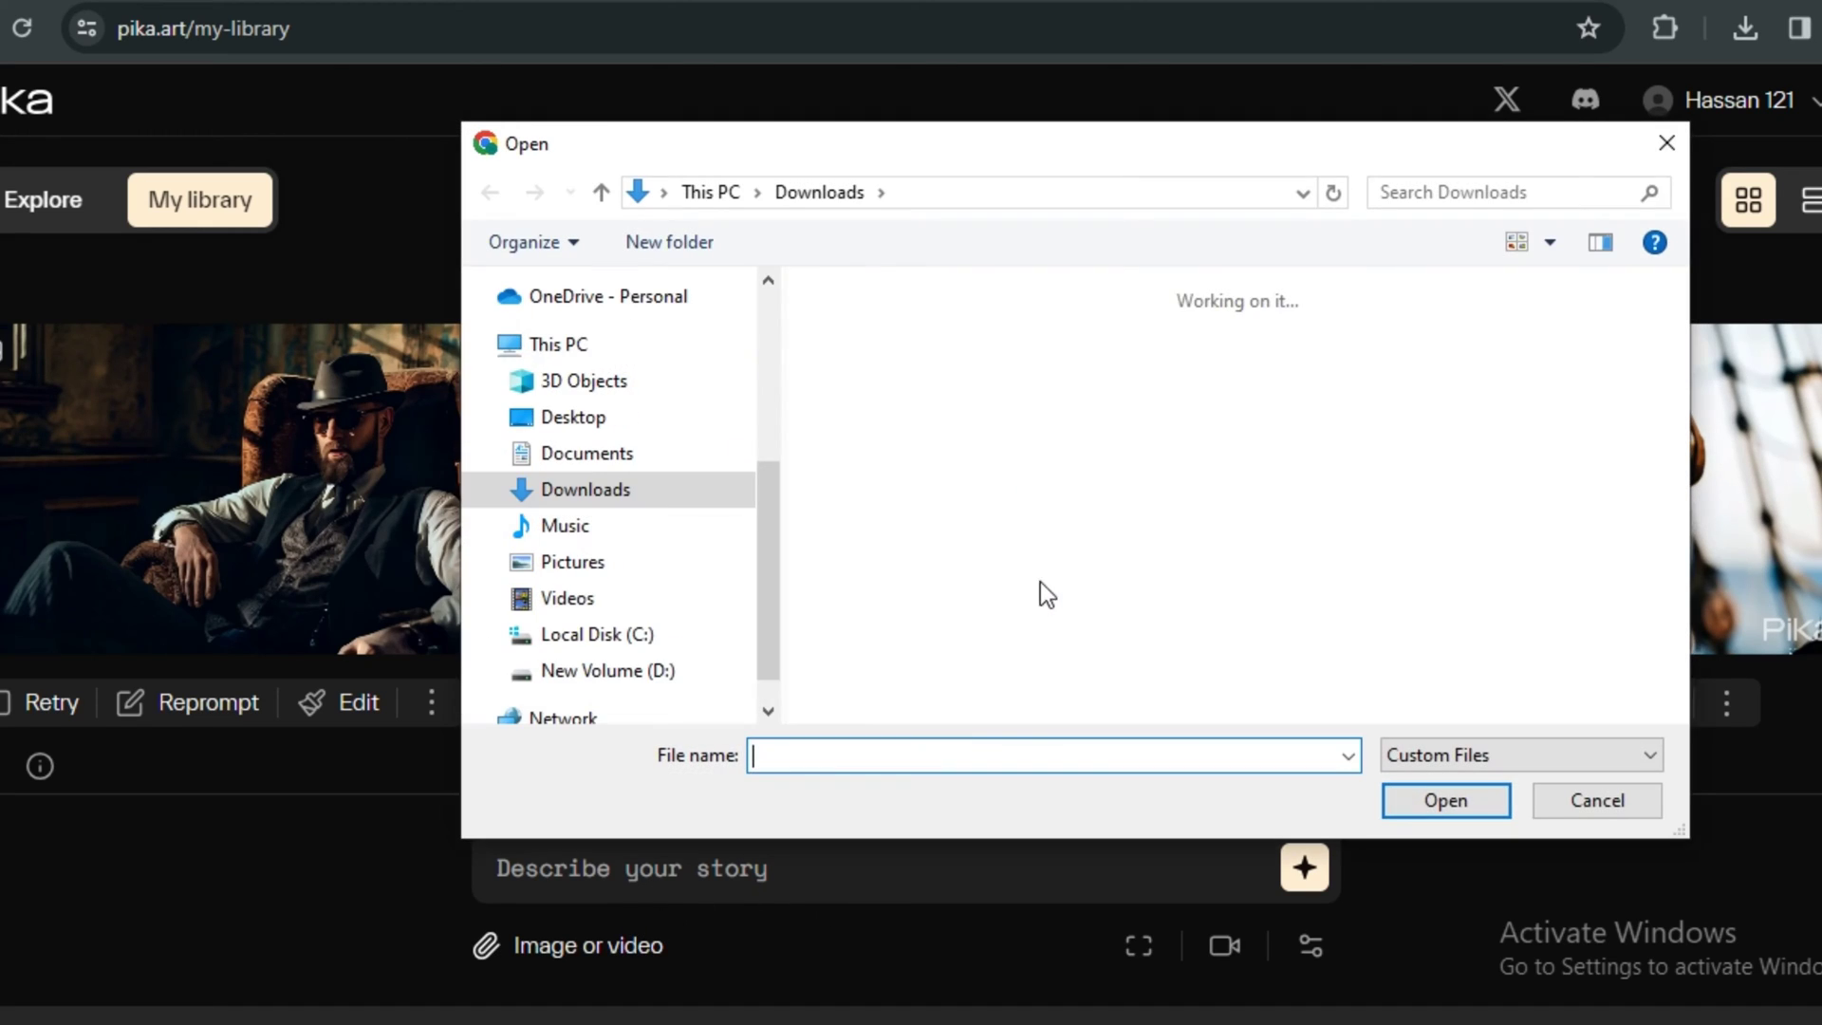
scroll(899, 600, "down", 3)
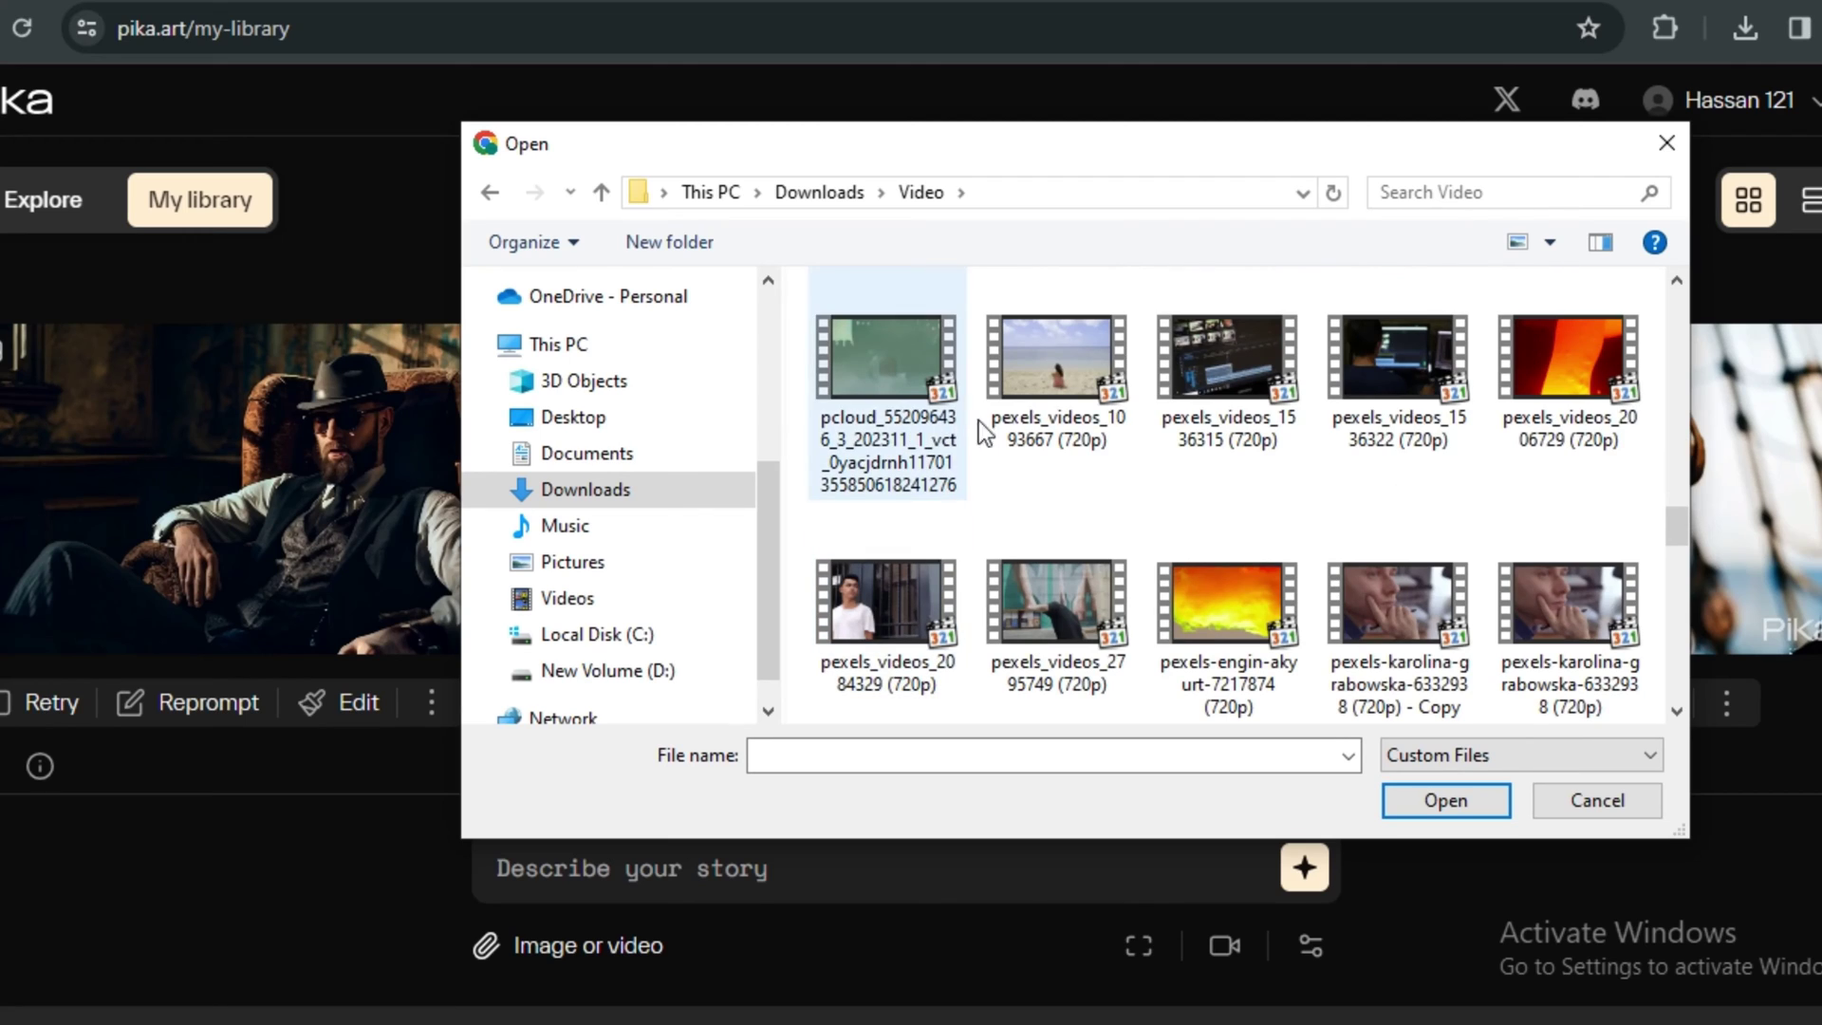
left_click(1100, 413)
left_click(1452, 793)
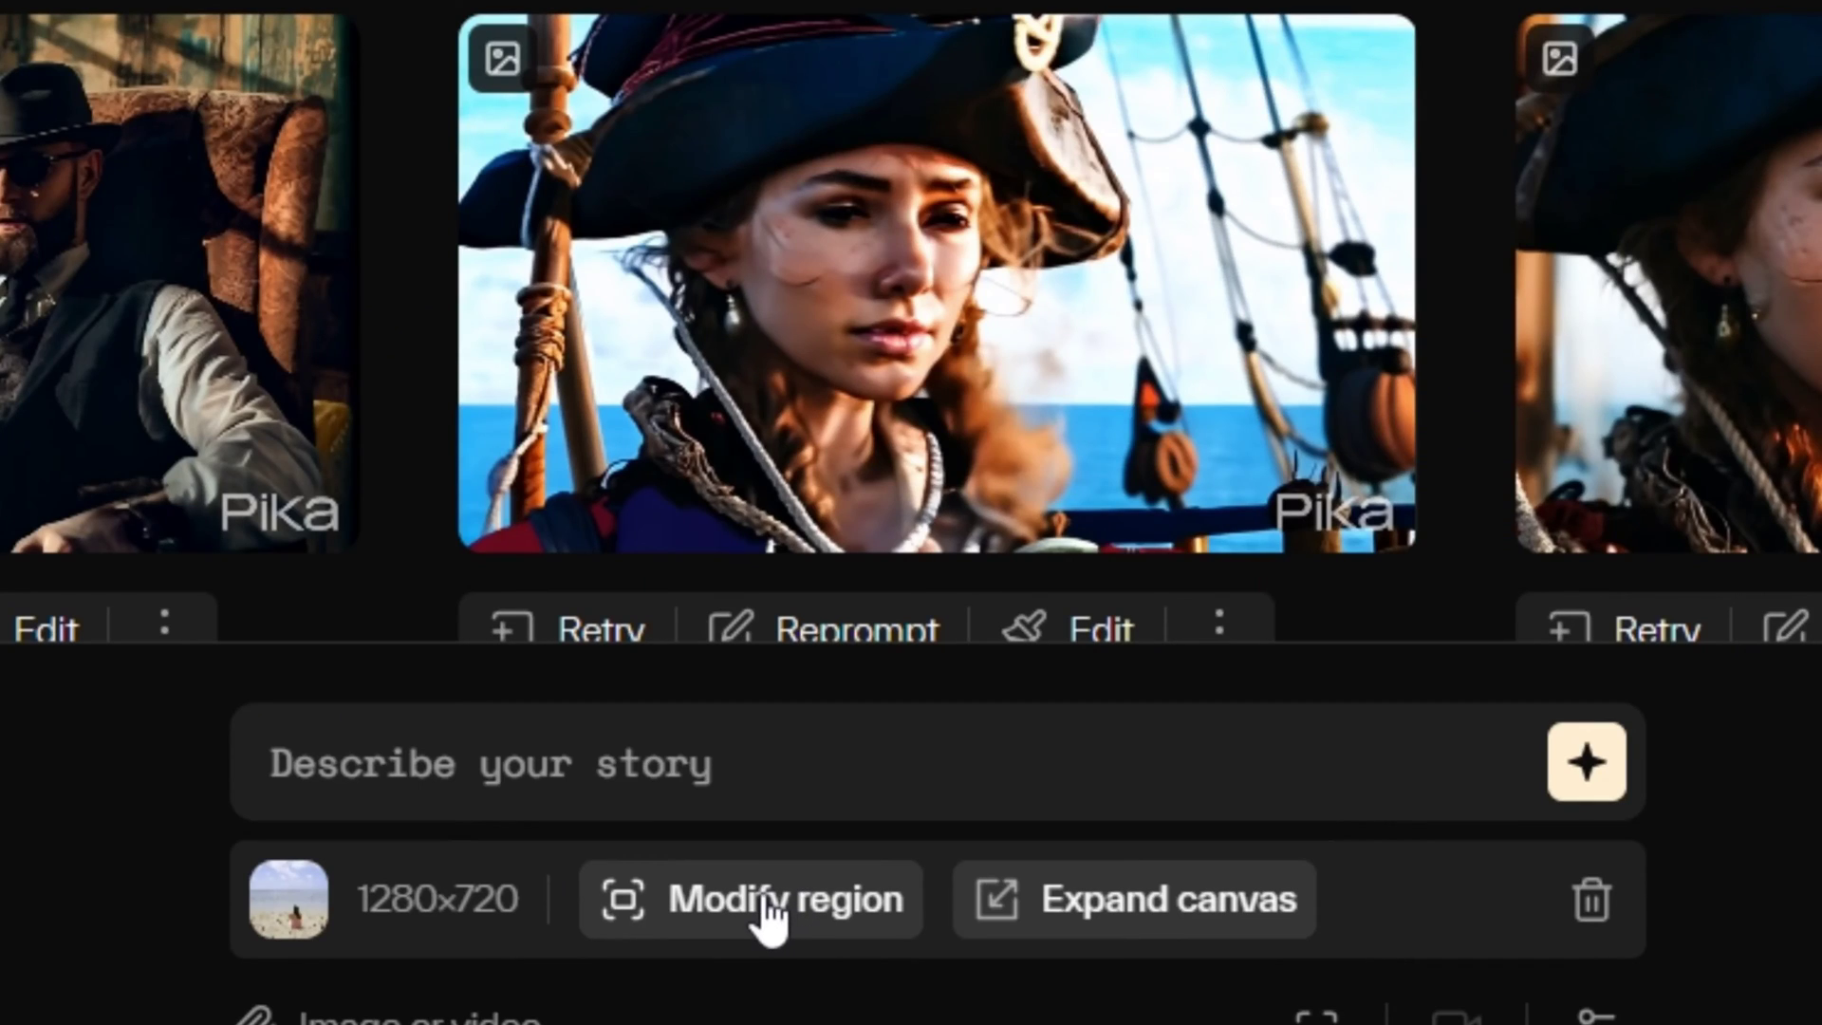
Mark the whole sky as the modify region and enter the prompt 'a beautiful sky'
left_click(787, 906)
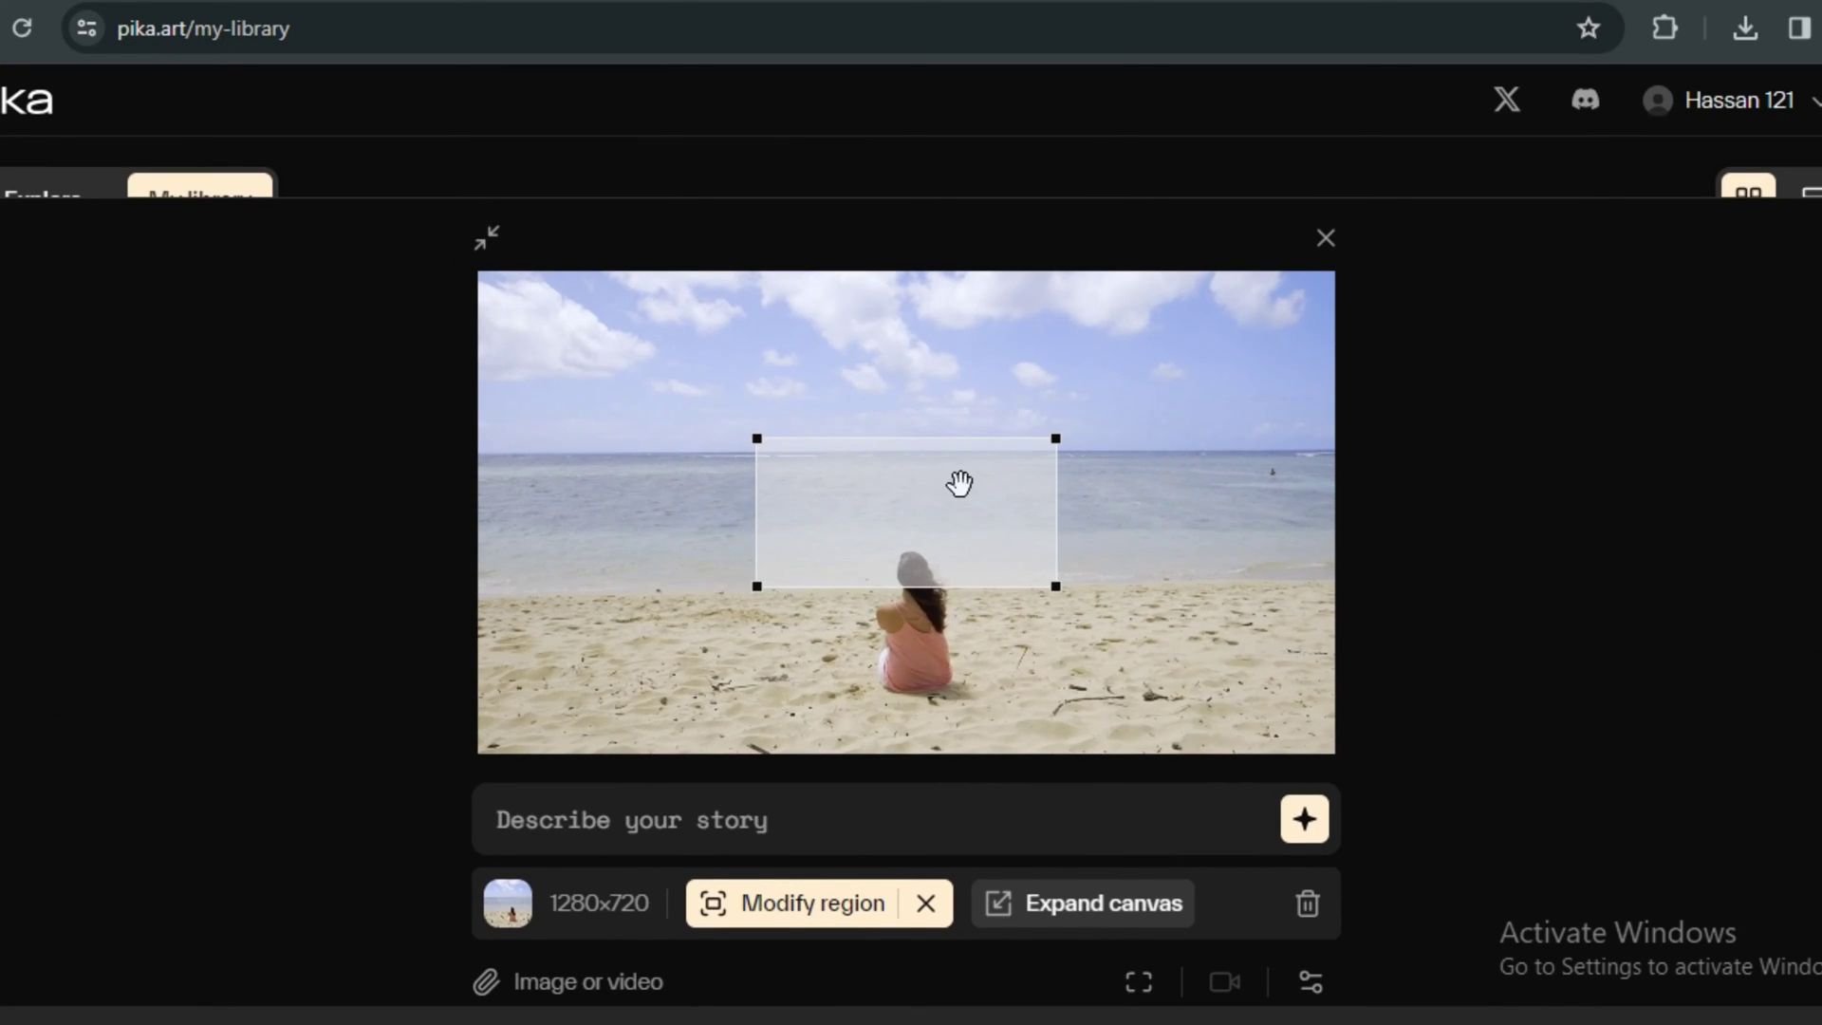
left_click_drag(959, 484, 957, 453)
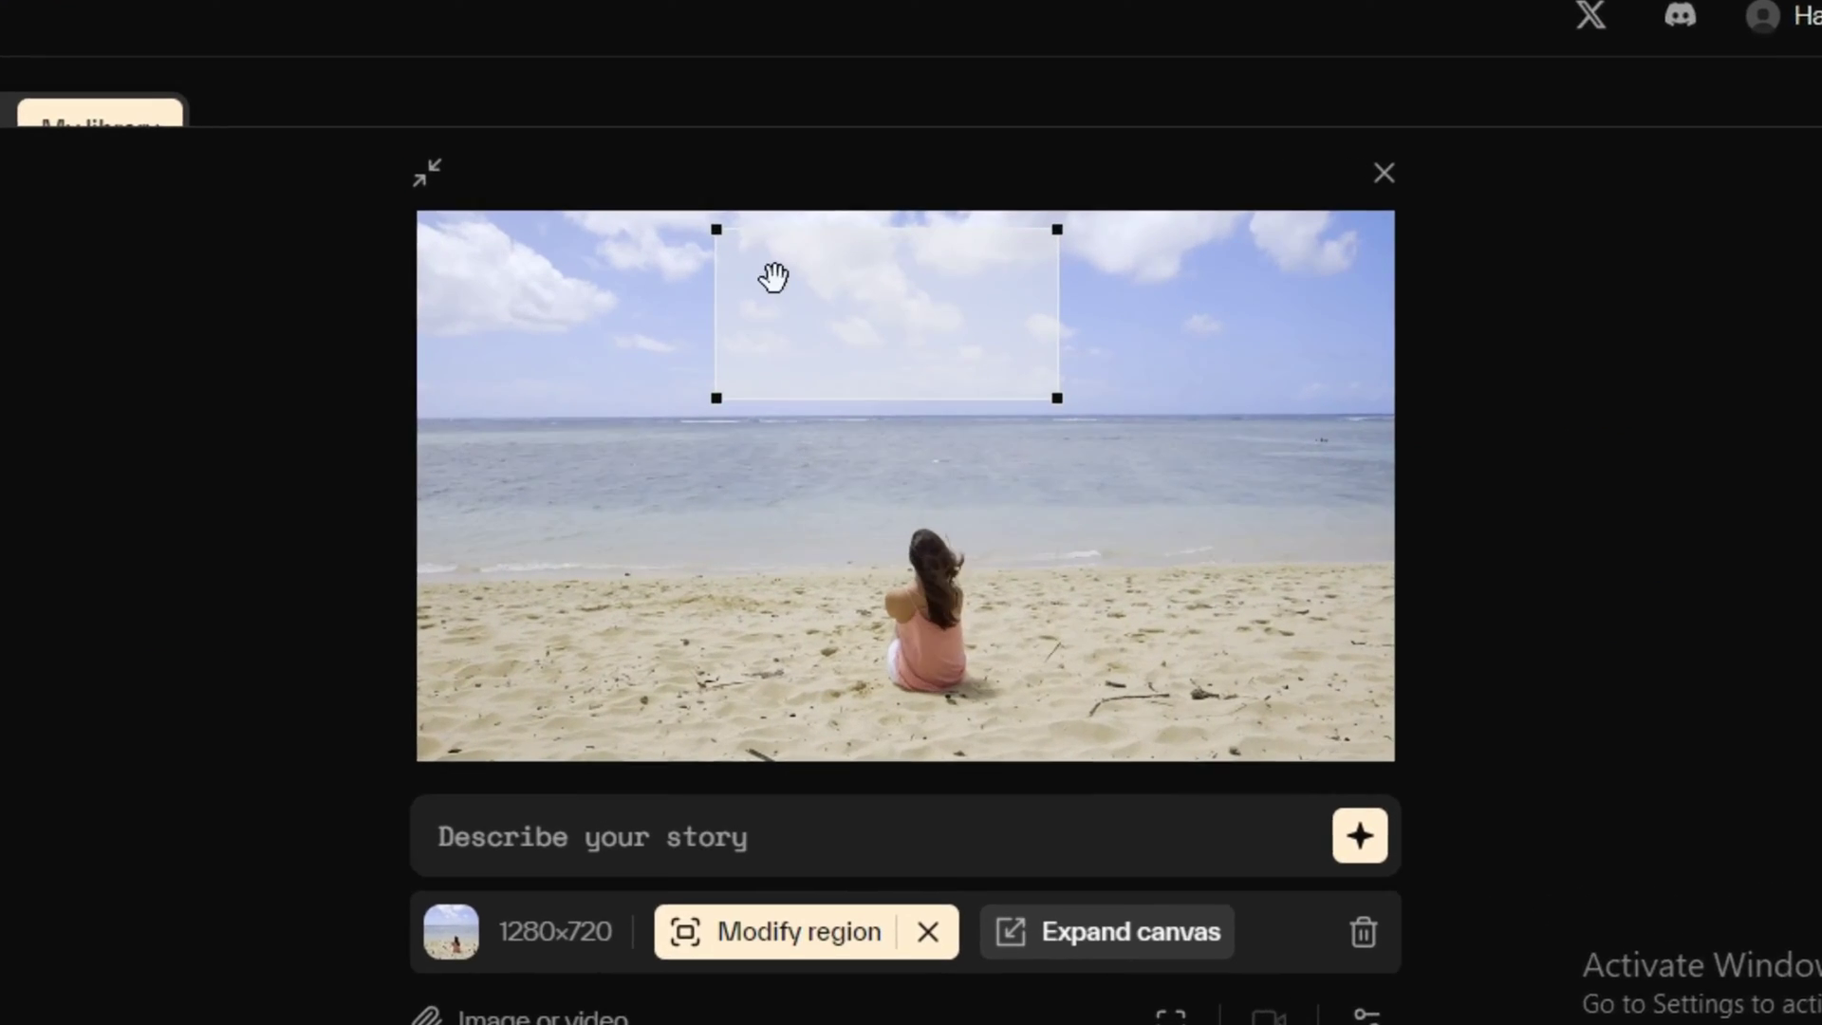
left_click_drag(378, 193, 370, 190)
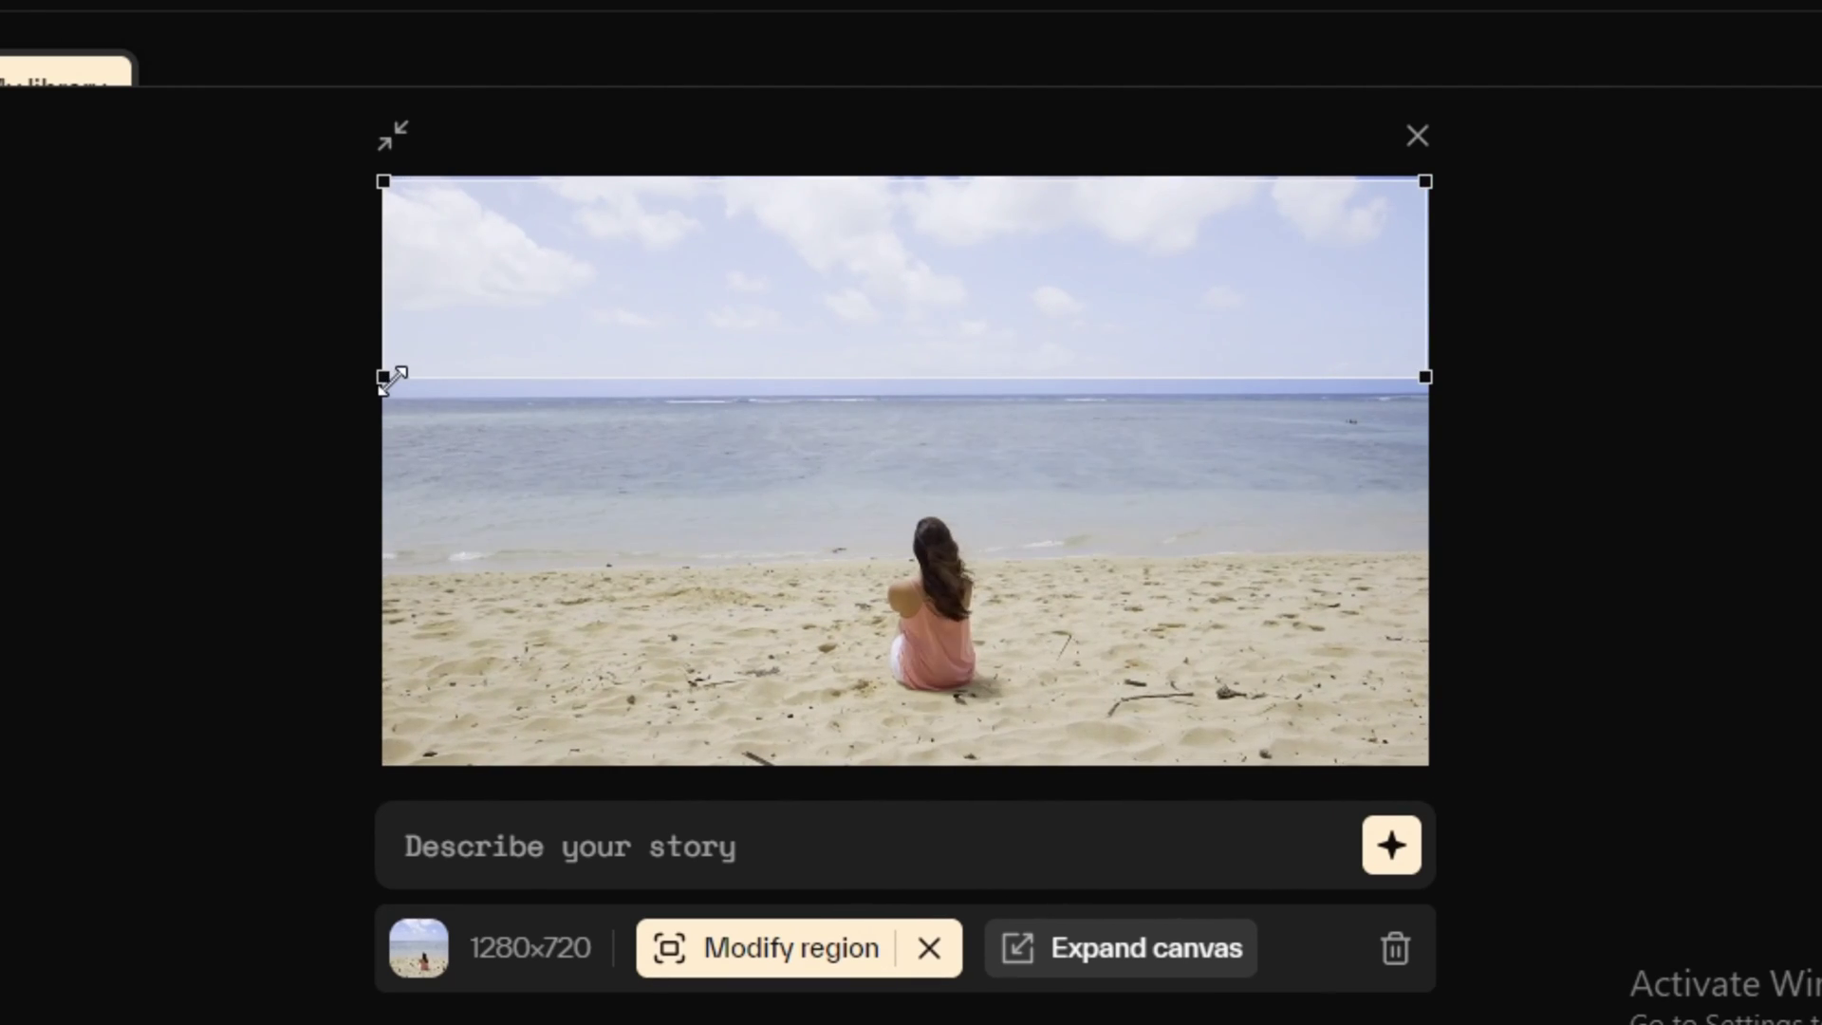
type("a beautiful sky")
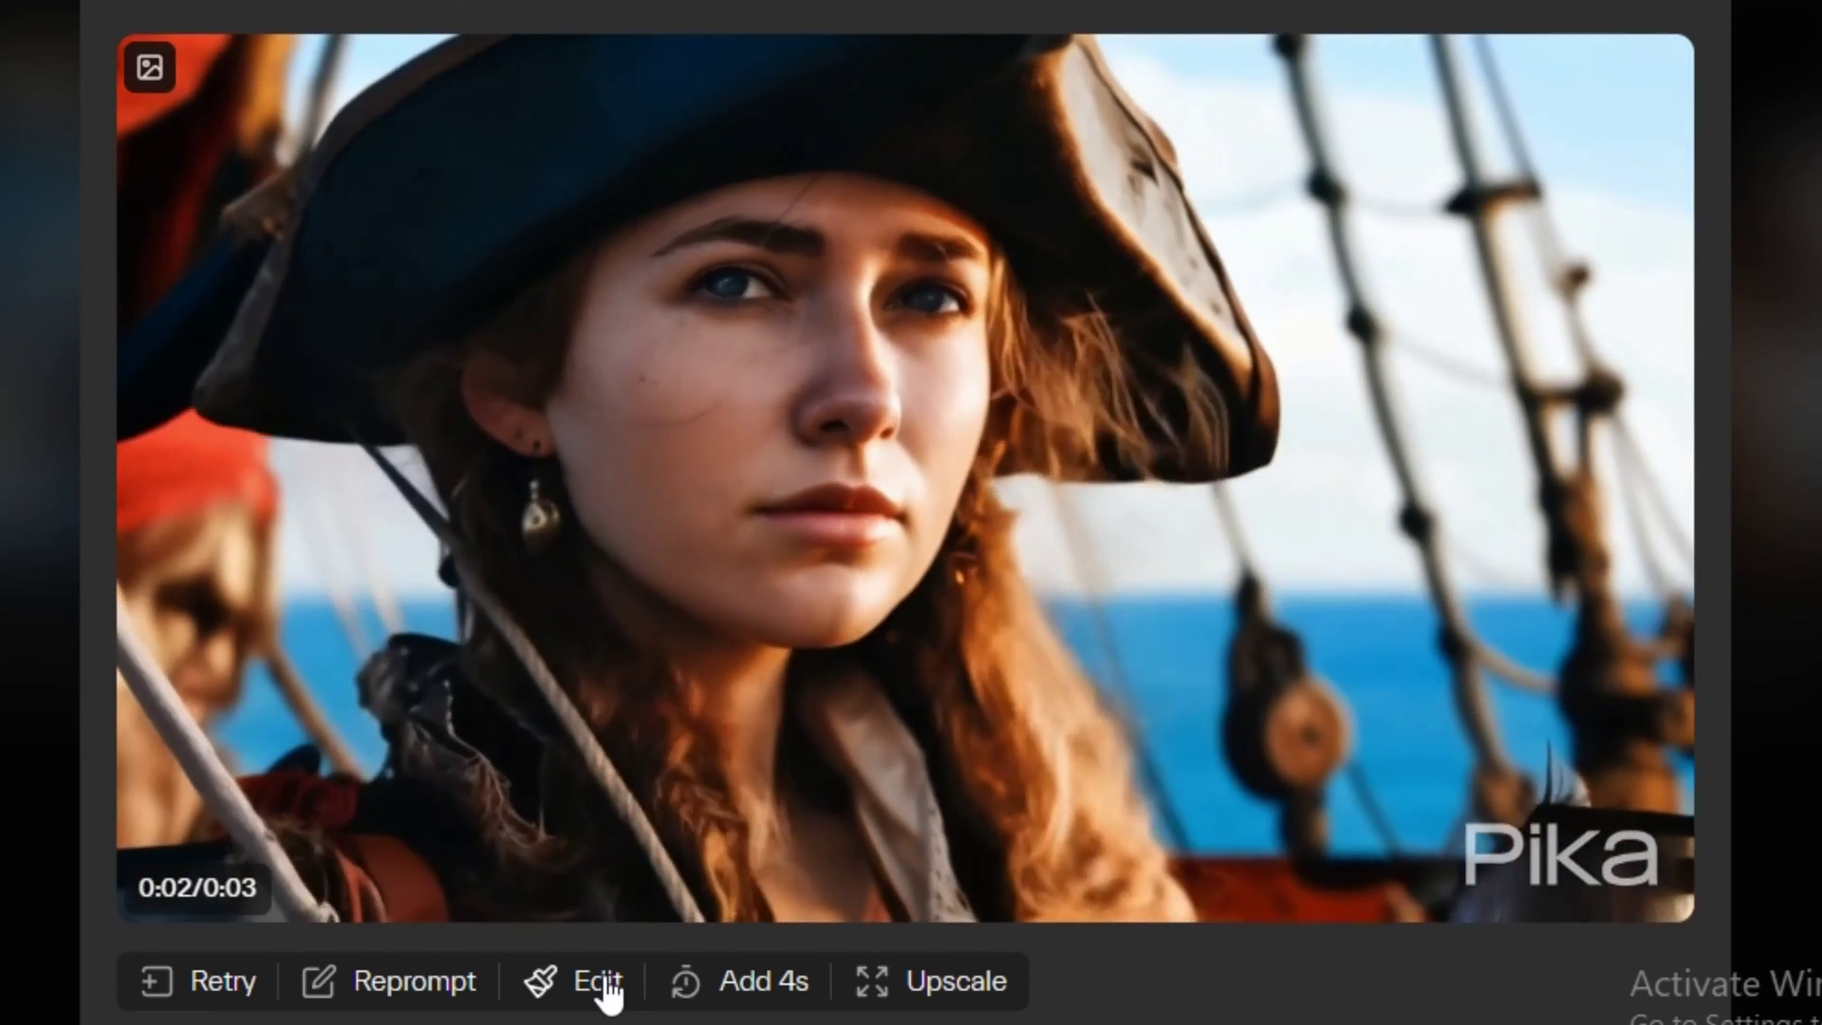
Close the finished clip and fit the modify-region box over the pirate woman's eyes
left_click(601, 983)
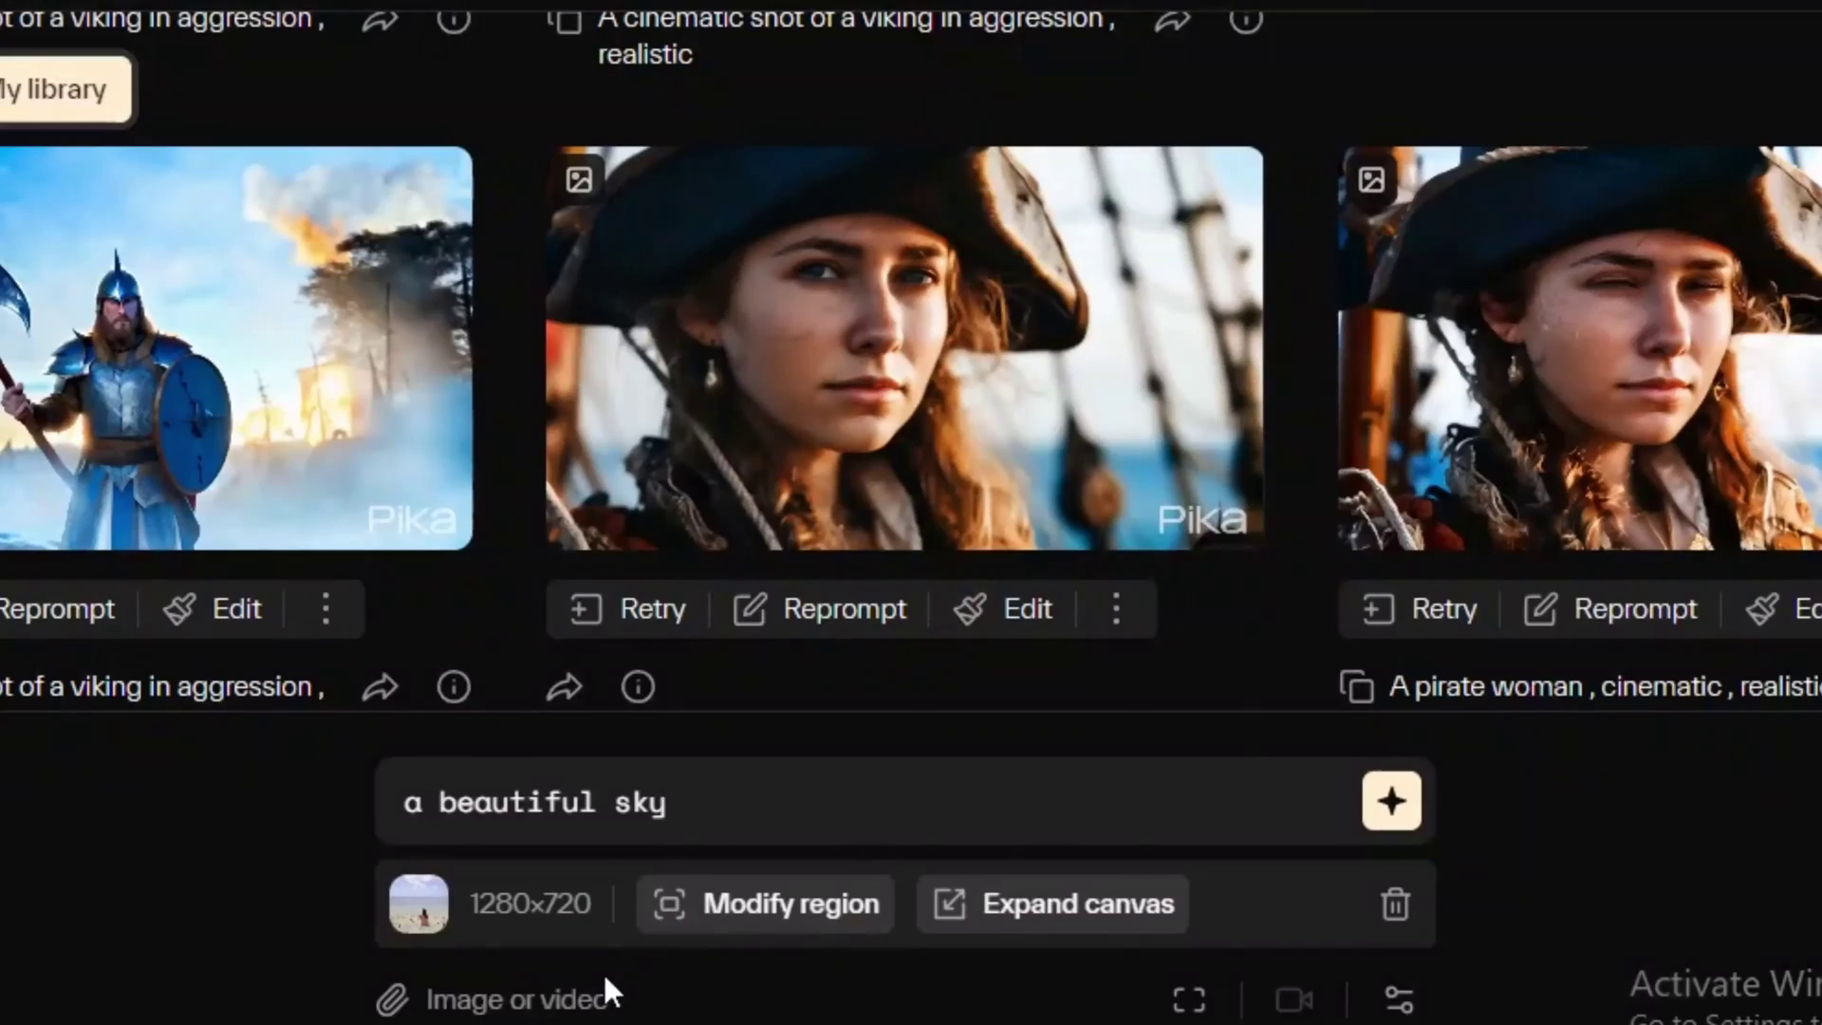
left_click(773, 915)
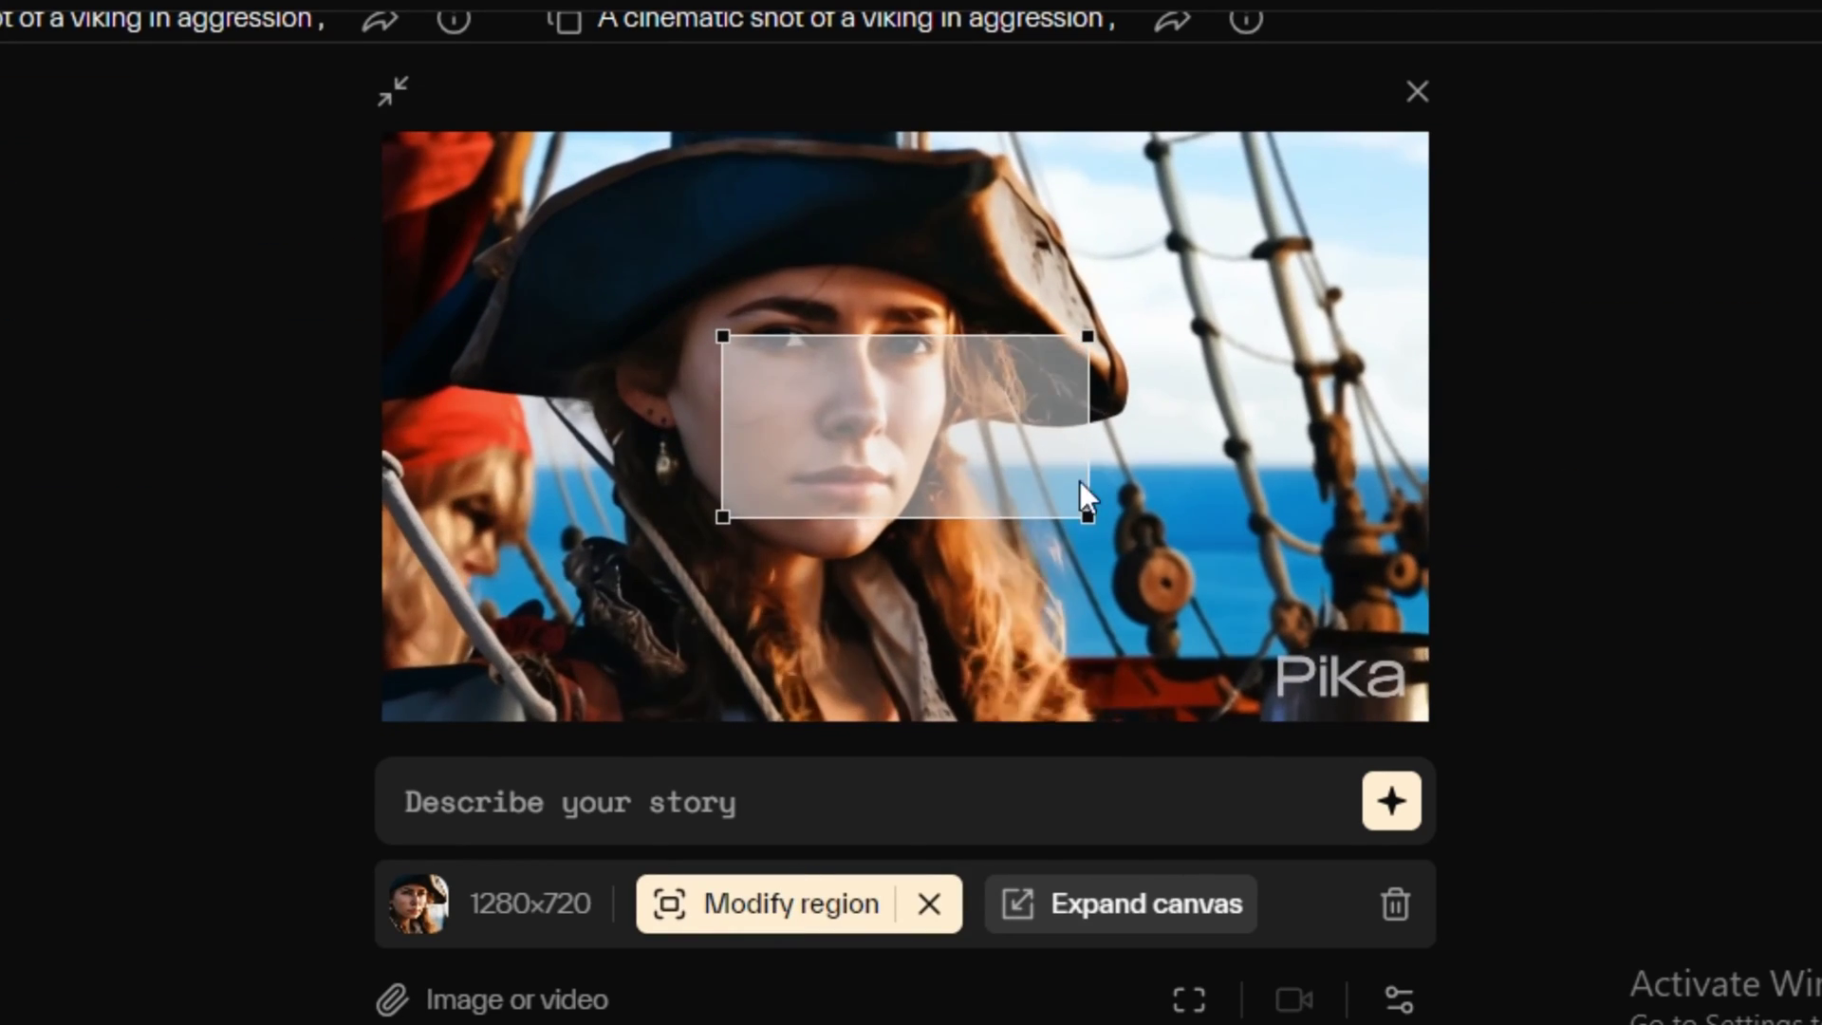
left_click_drag(882, 459, 850, 377)
mouse_move(691, 255)
left_mouse_down()
mouse_move(754, 286)
mouse_move(704, 285)
left_mouse_up()
left_click_drag(879, 341, 879, 302)
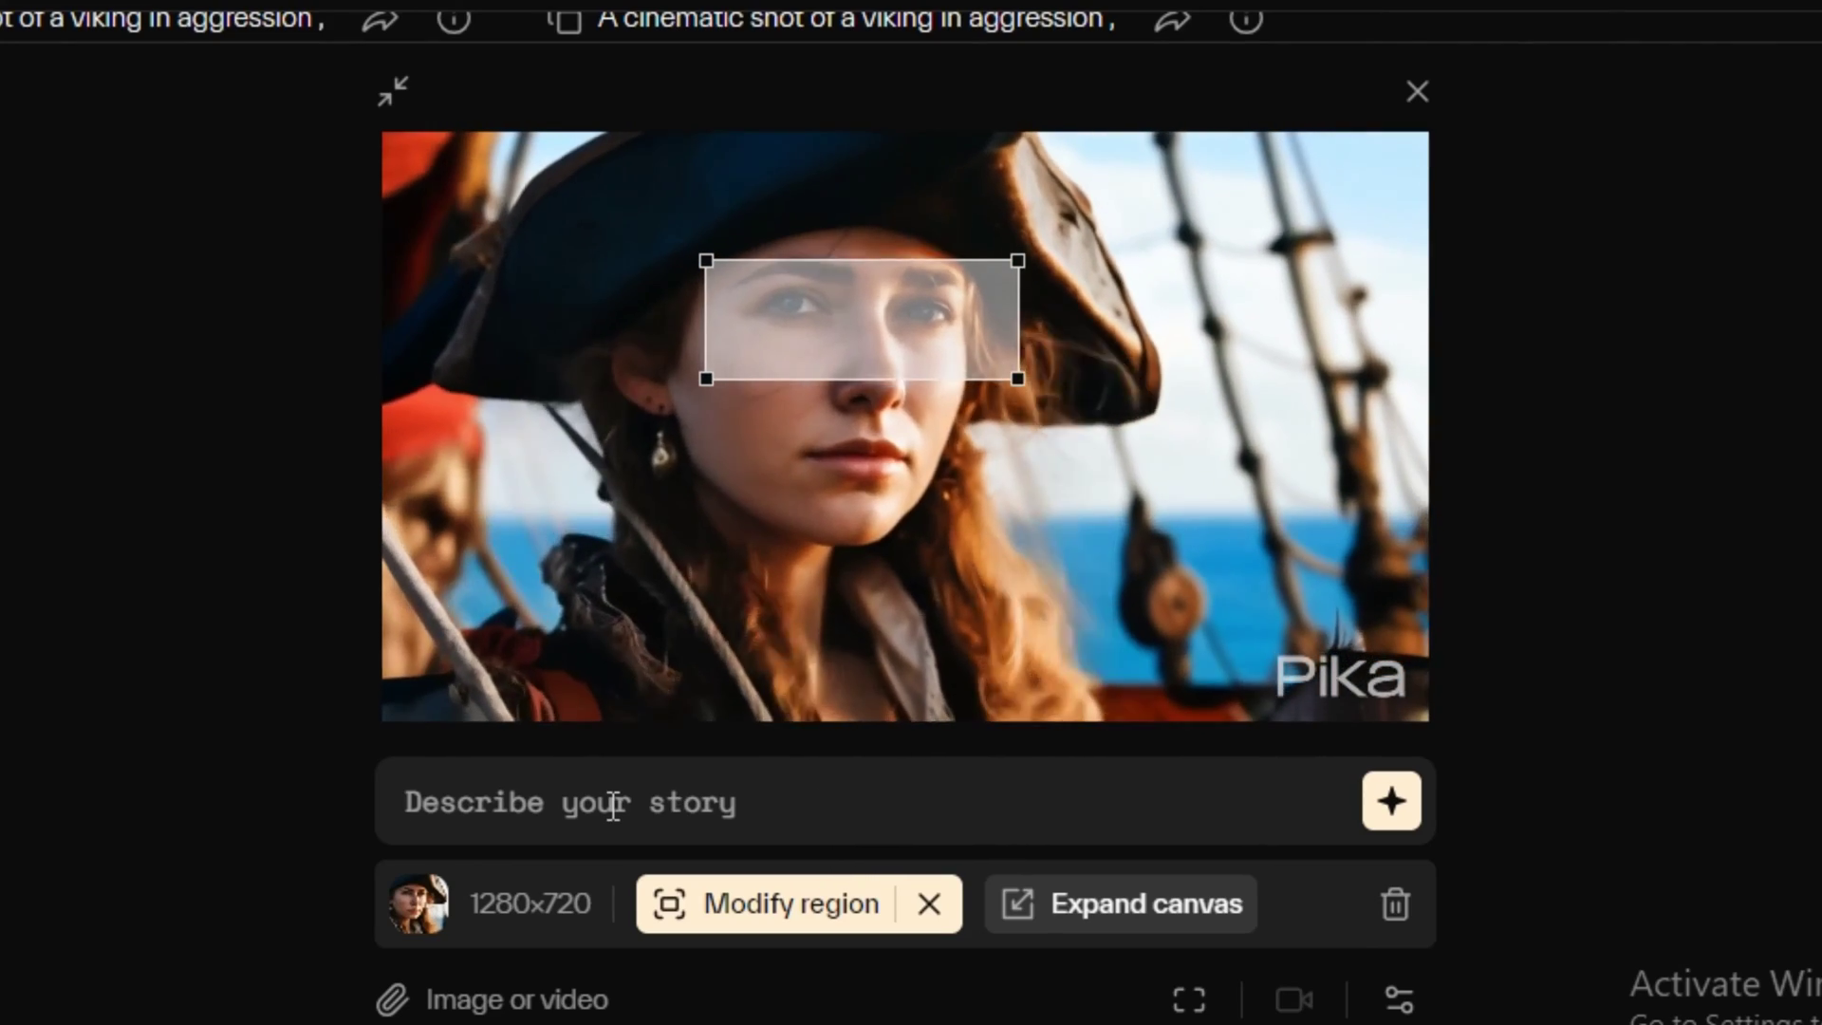
Generate the eye region from the prompt 'wearing sunglasses'
left_click(612, 805)
type("wearing sunglasses")
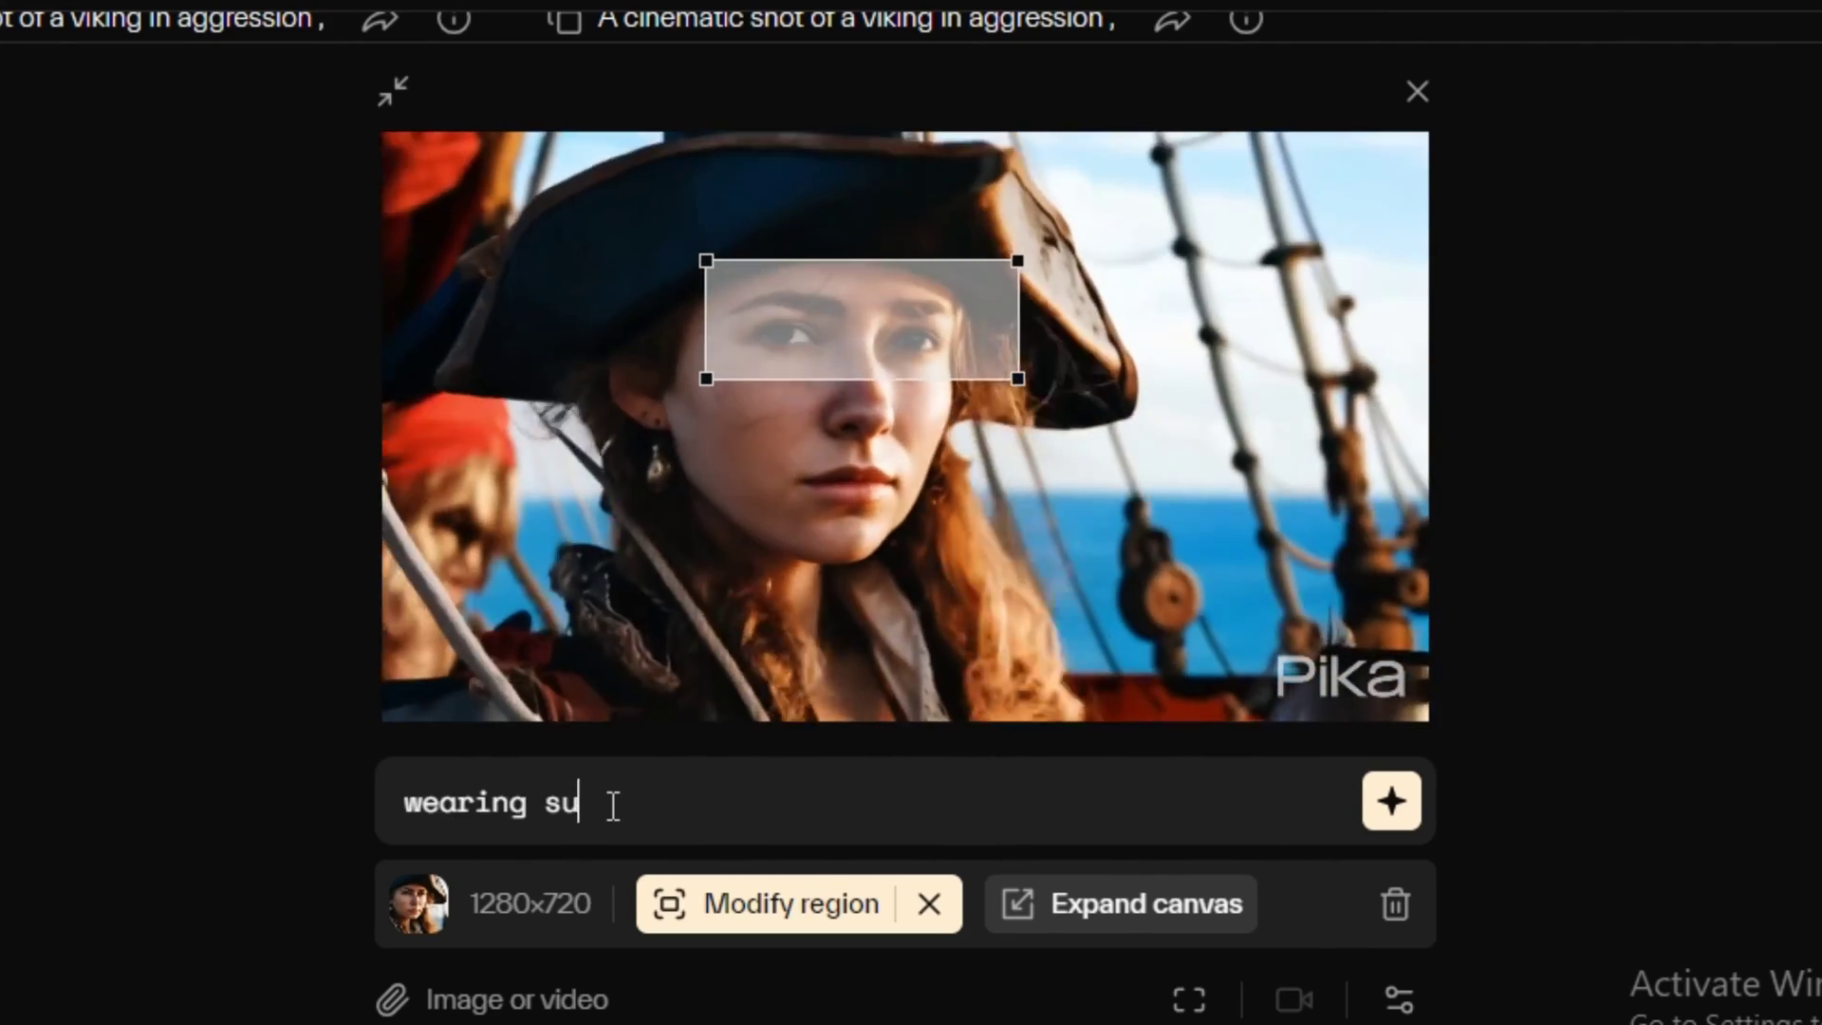
left_click(1393, 816)
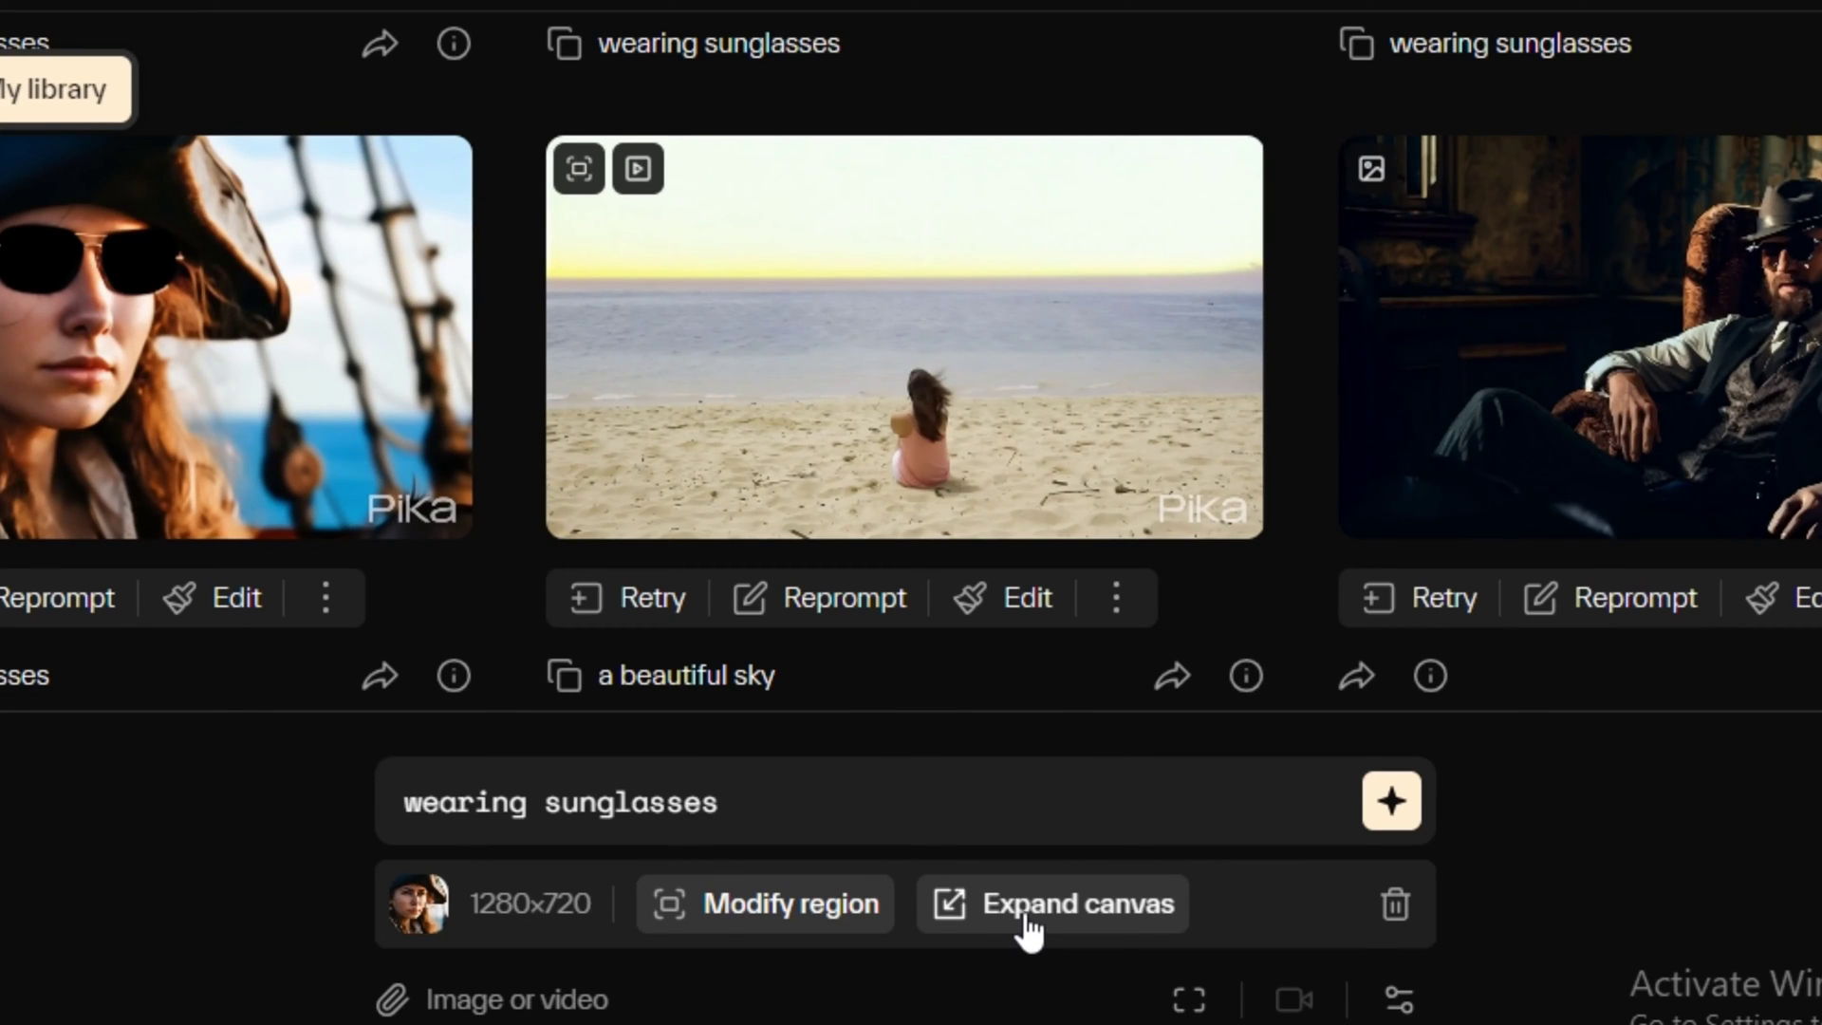
Expand the pirate image's canvas to a 1:1 square with the prompt 'full body' and generate
left_click(1026, 917)
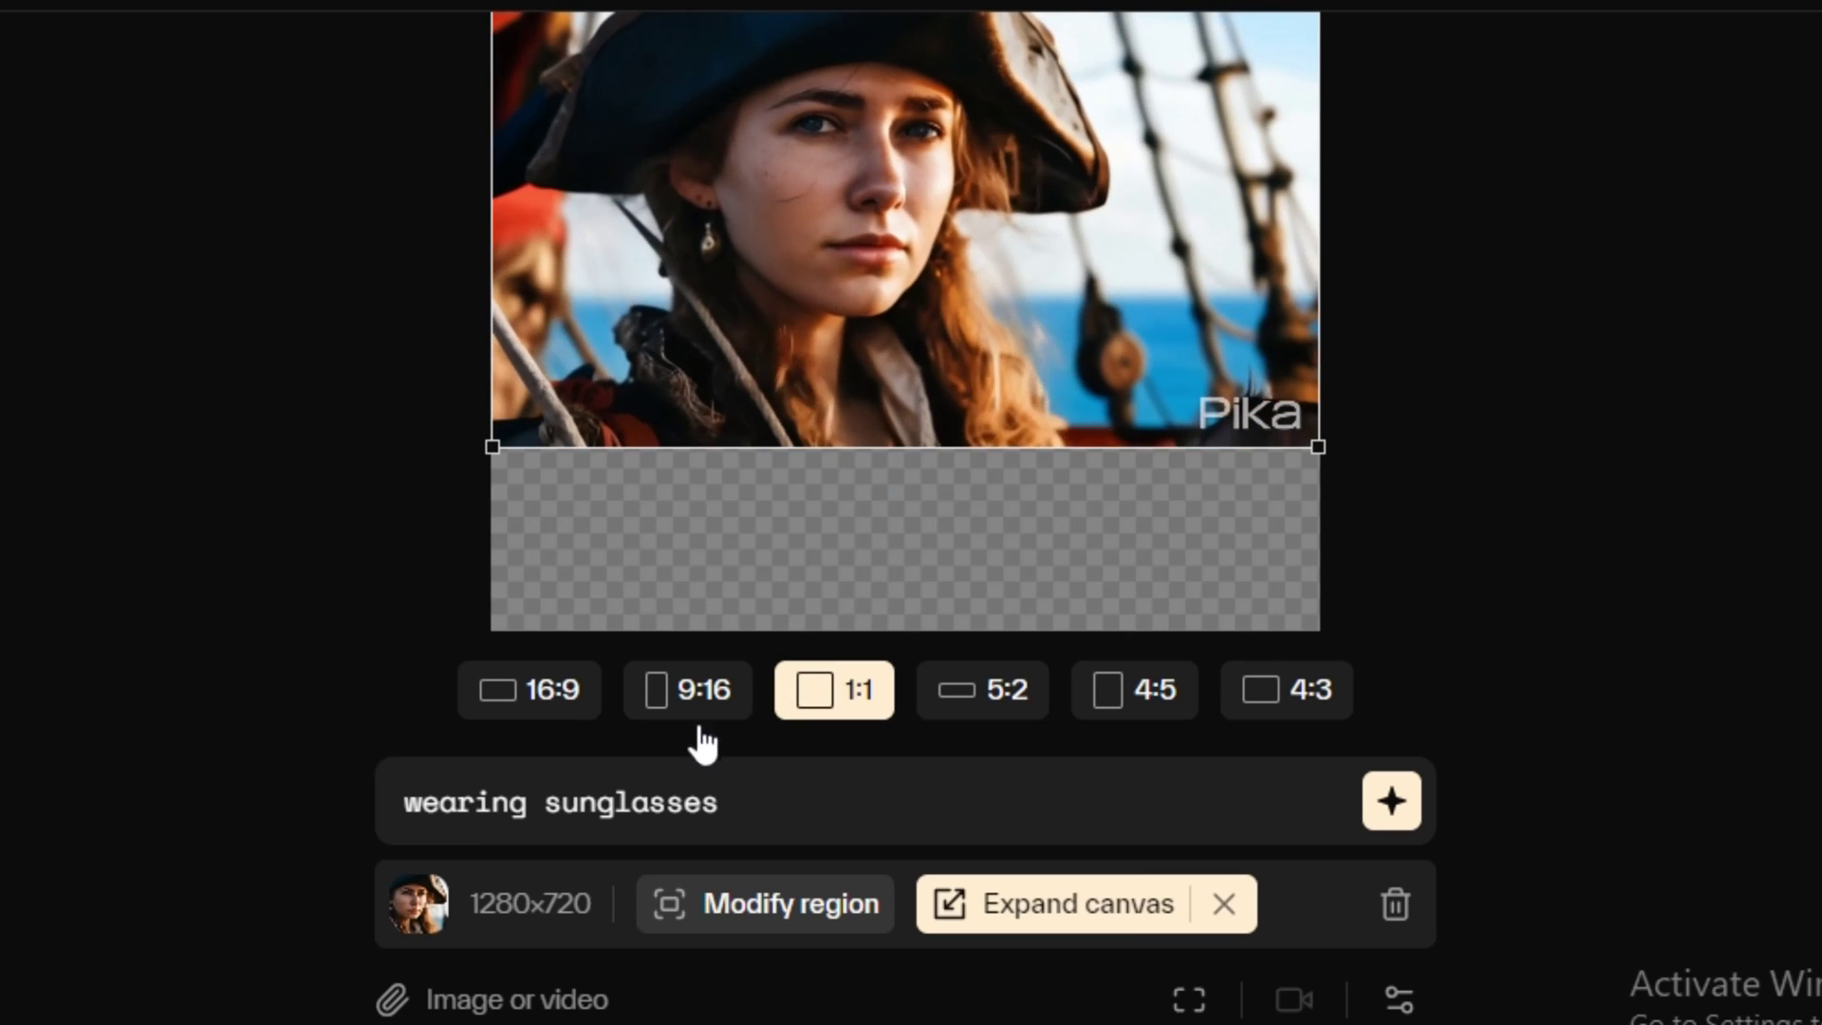
left_click(557, 703)
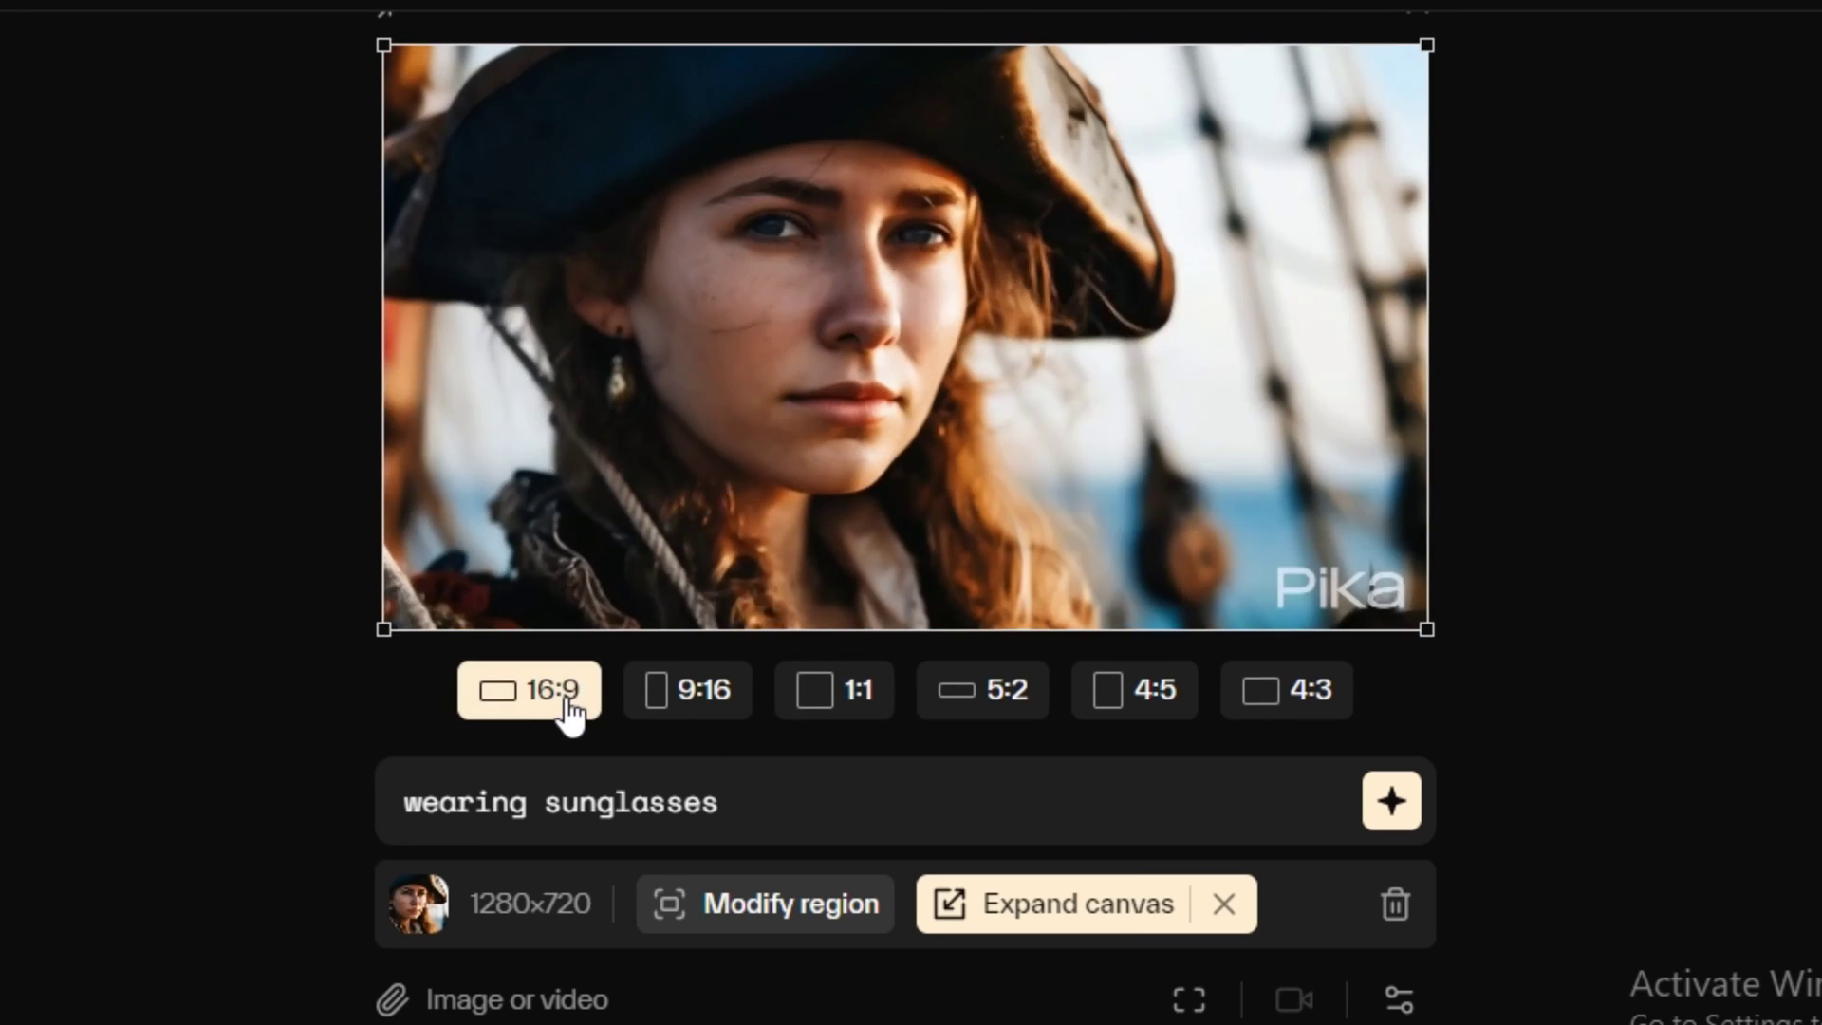
left_click(687, 713)
left_click(861, 704)
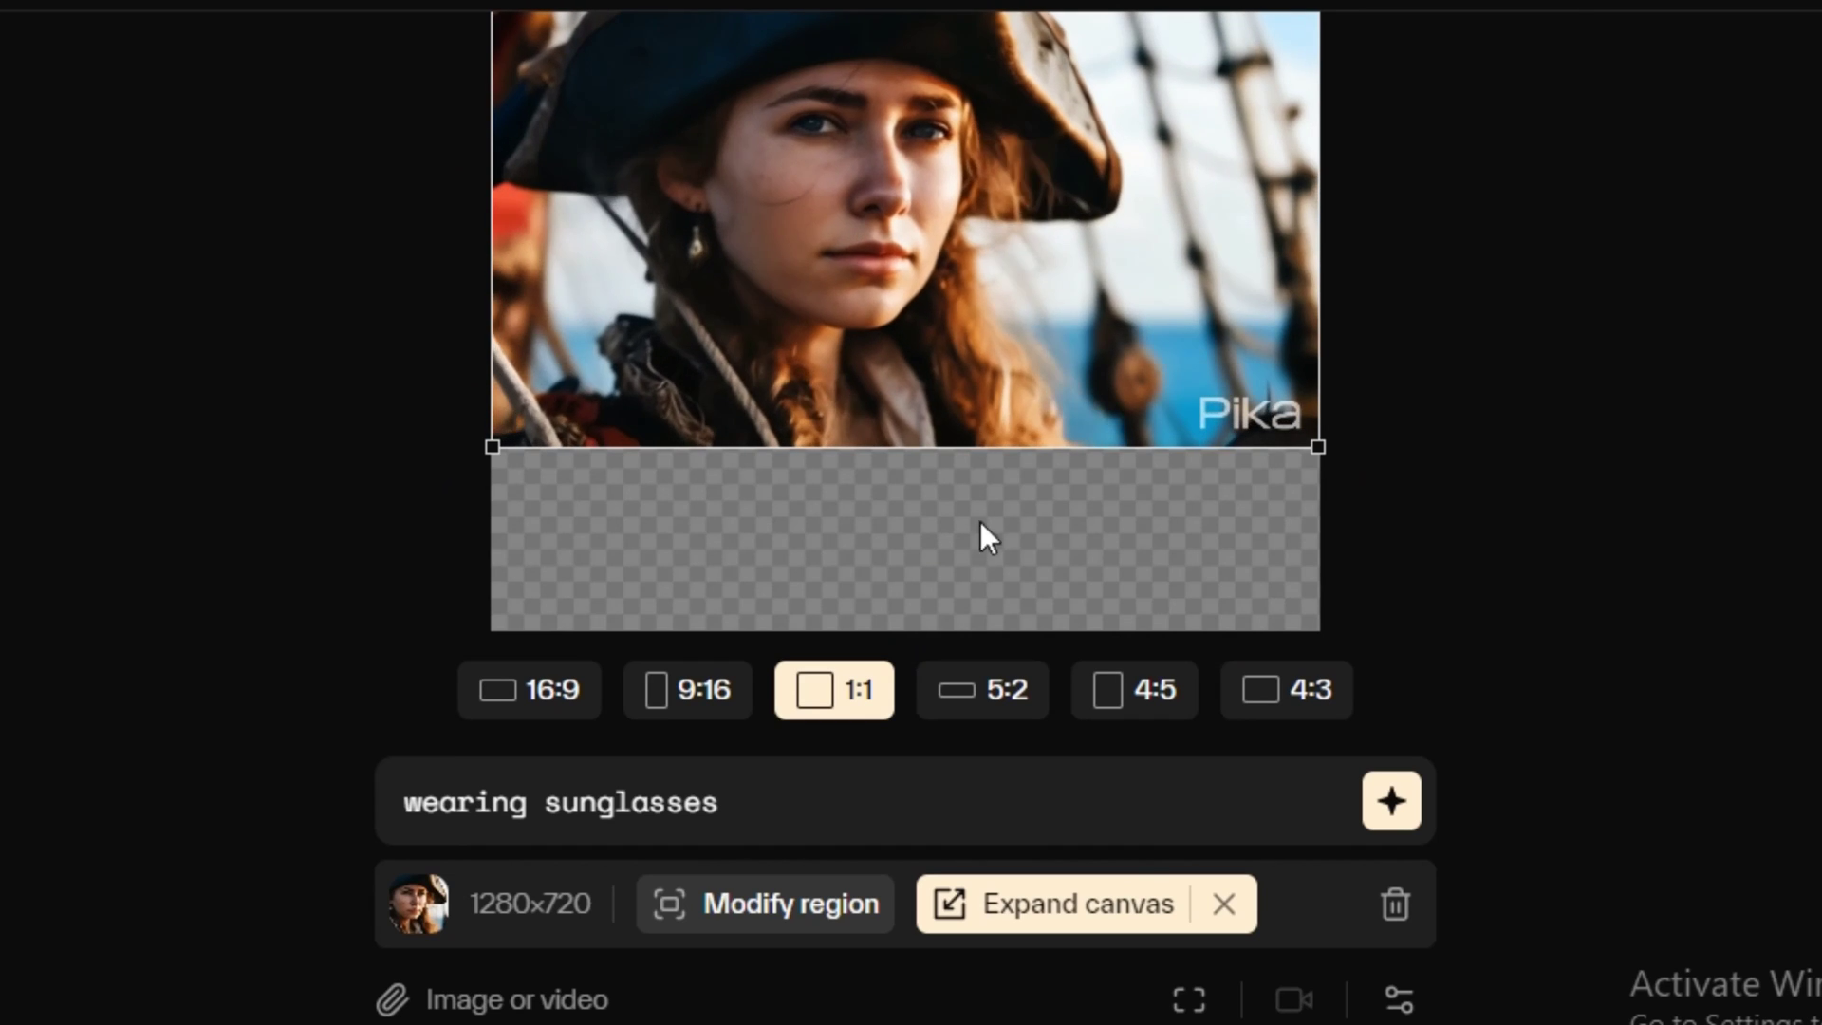
triple_click(397, 808)
type("full")
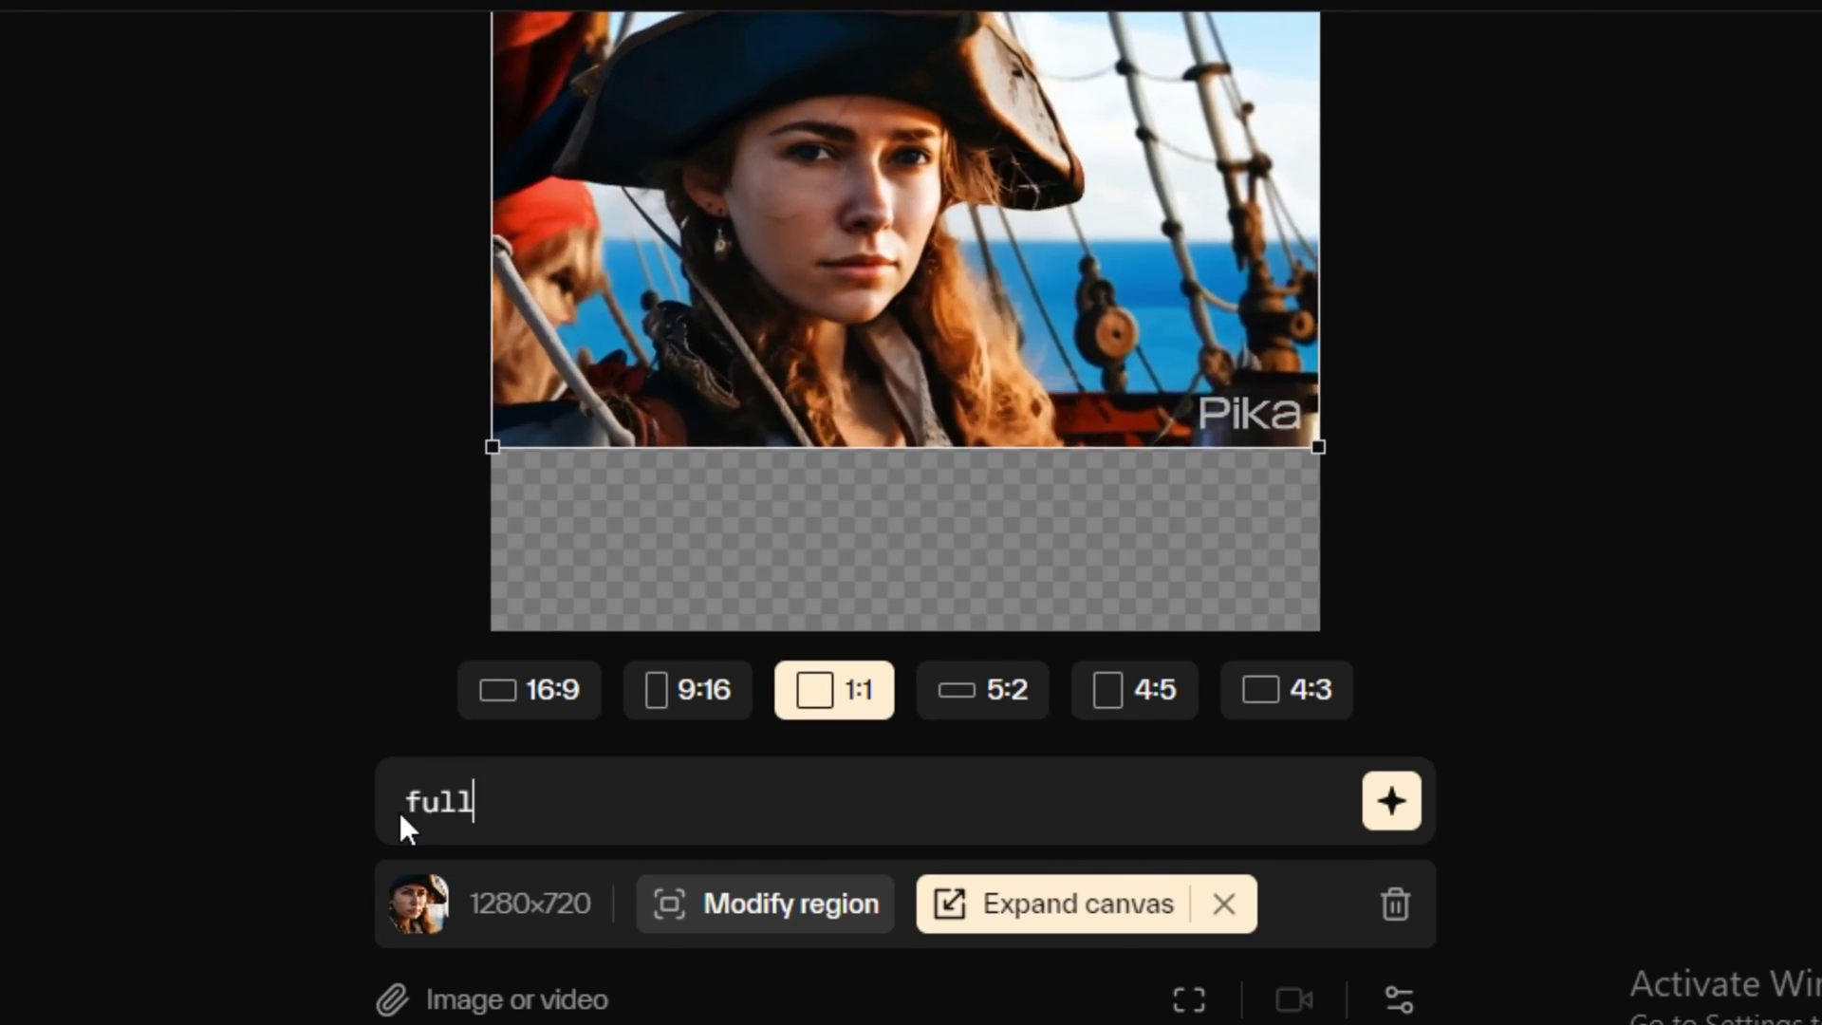
type(" body")
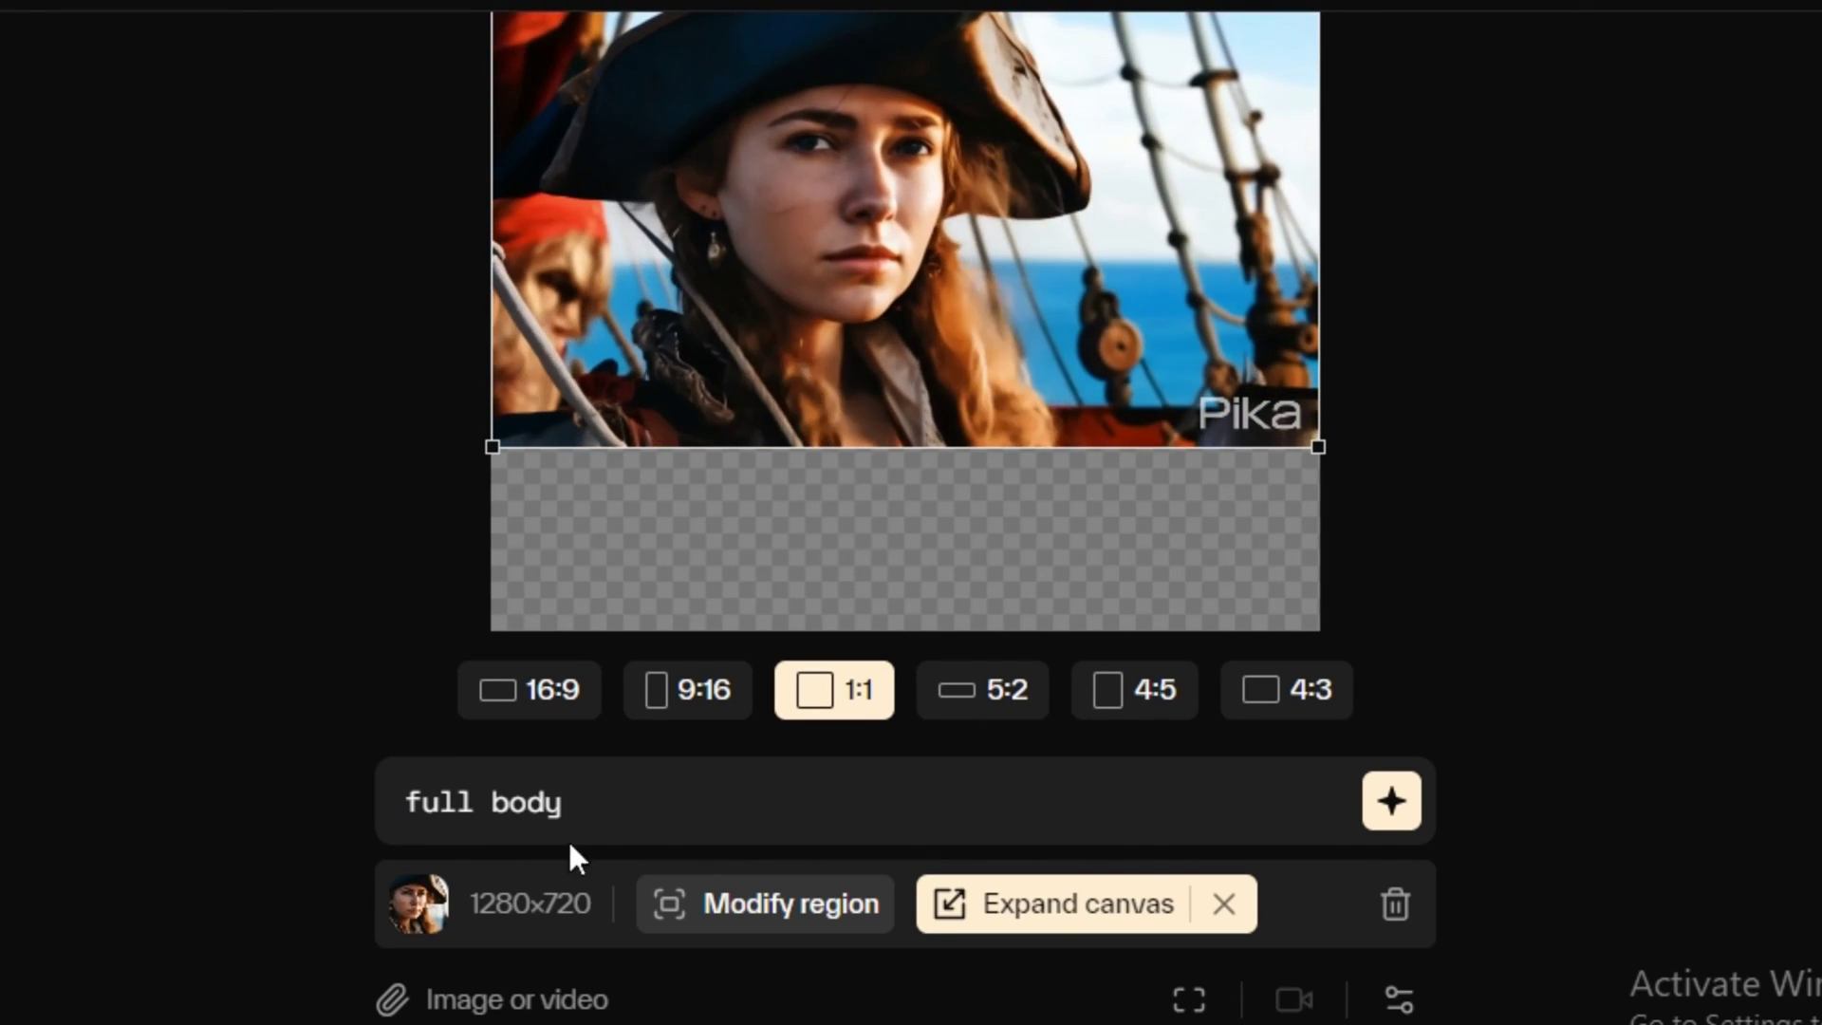
left_click(1391, 799)
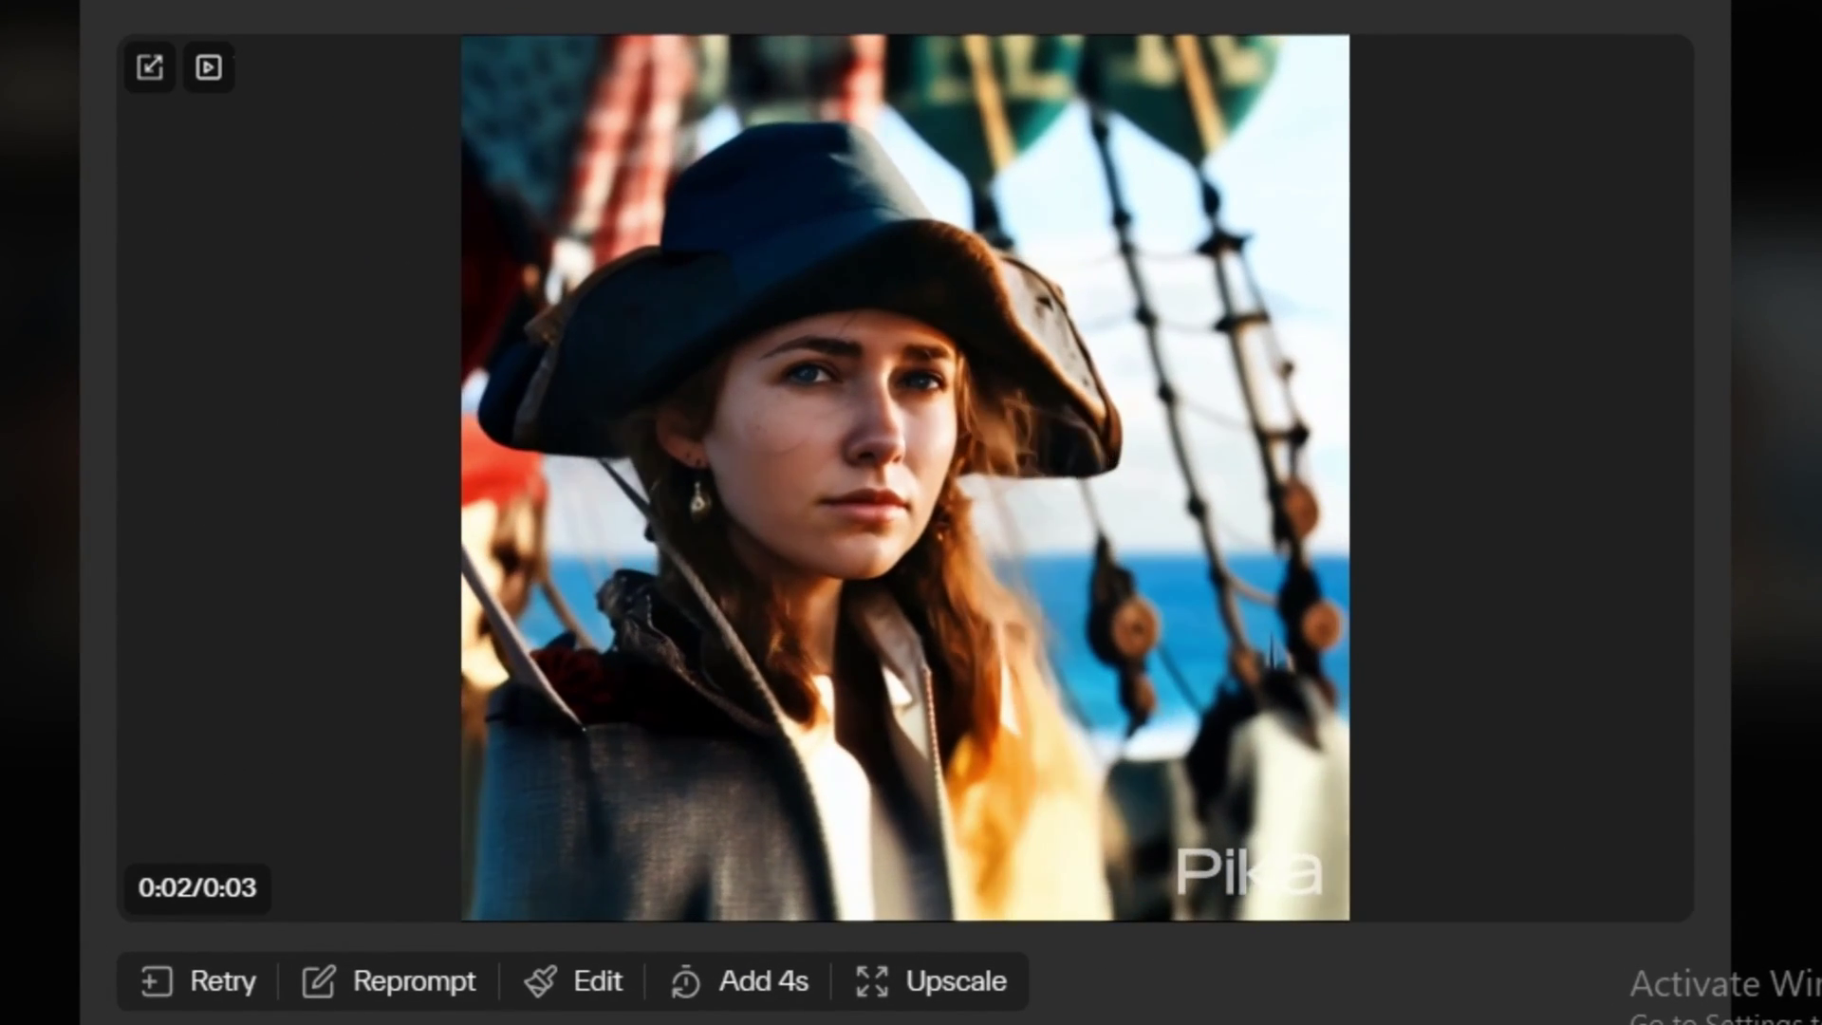
Expand the seated woman clip's canvas with the prompt 'wall' and generate
mouse_move(1614, 696)
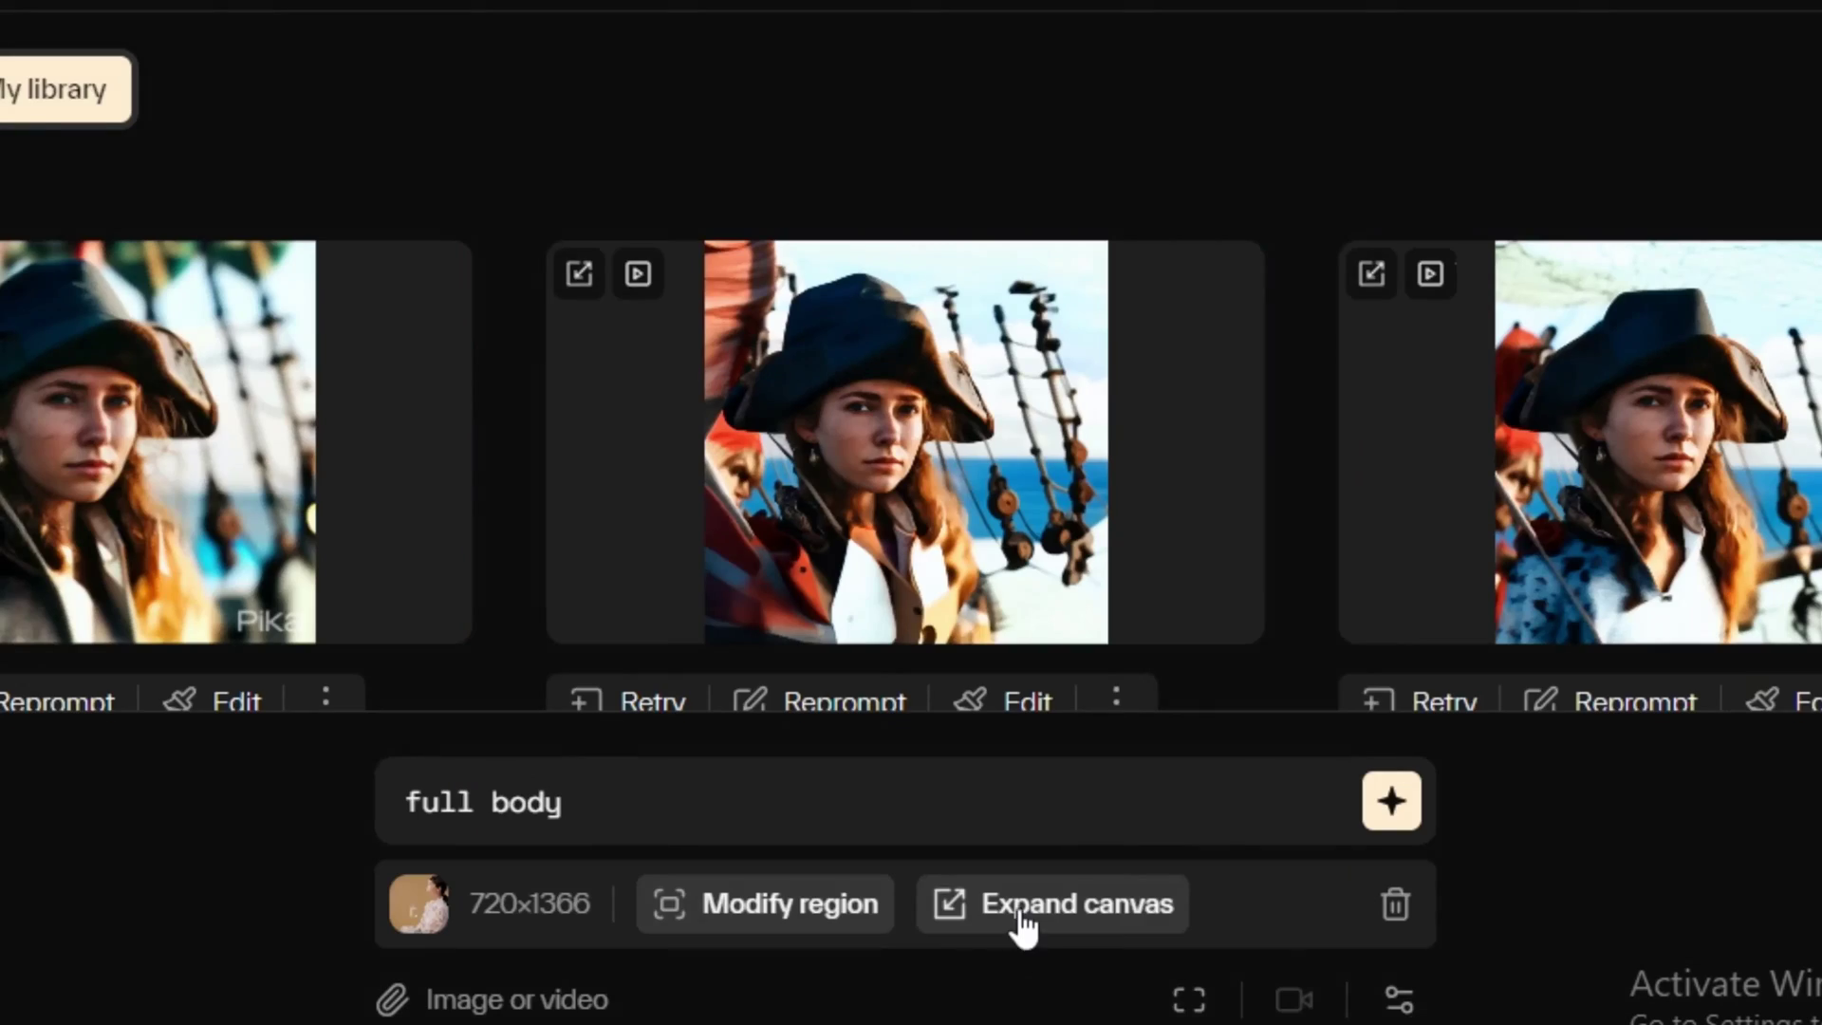
left_click(1016, 925)
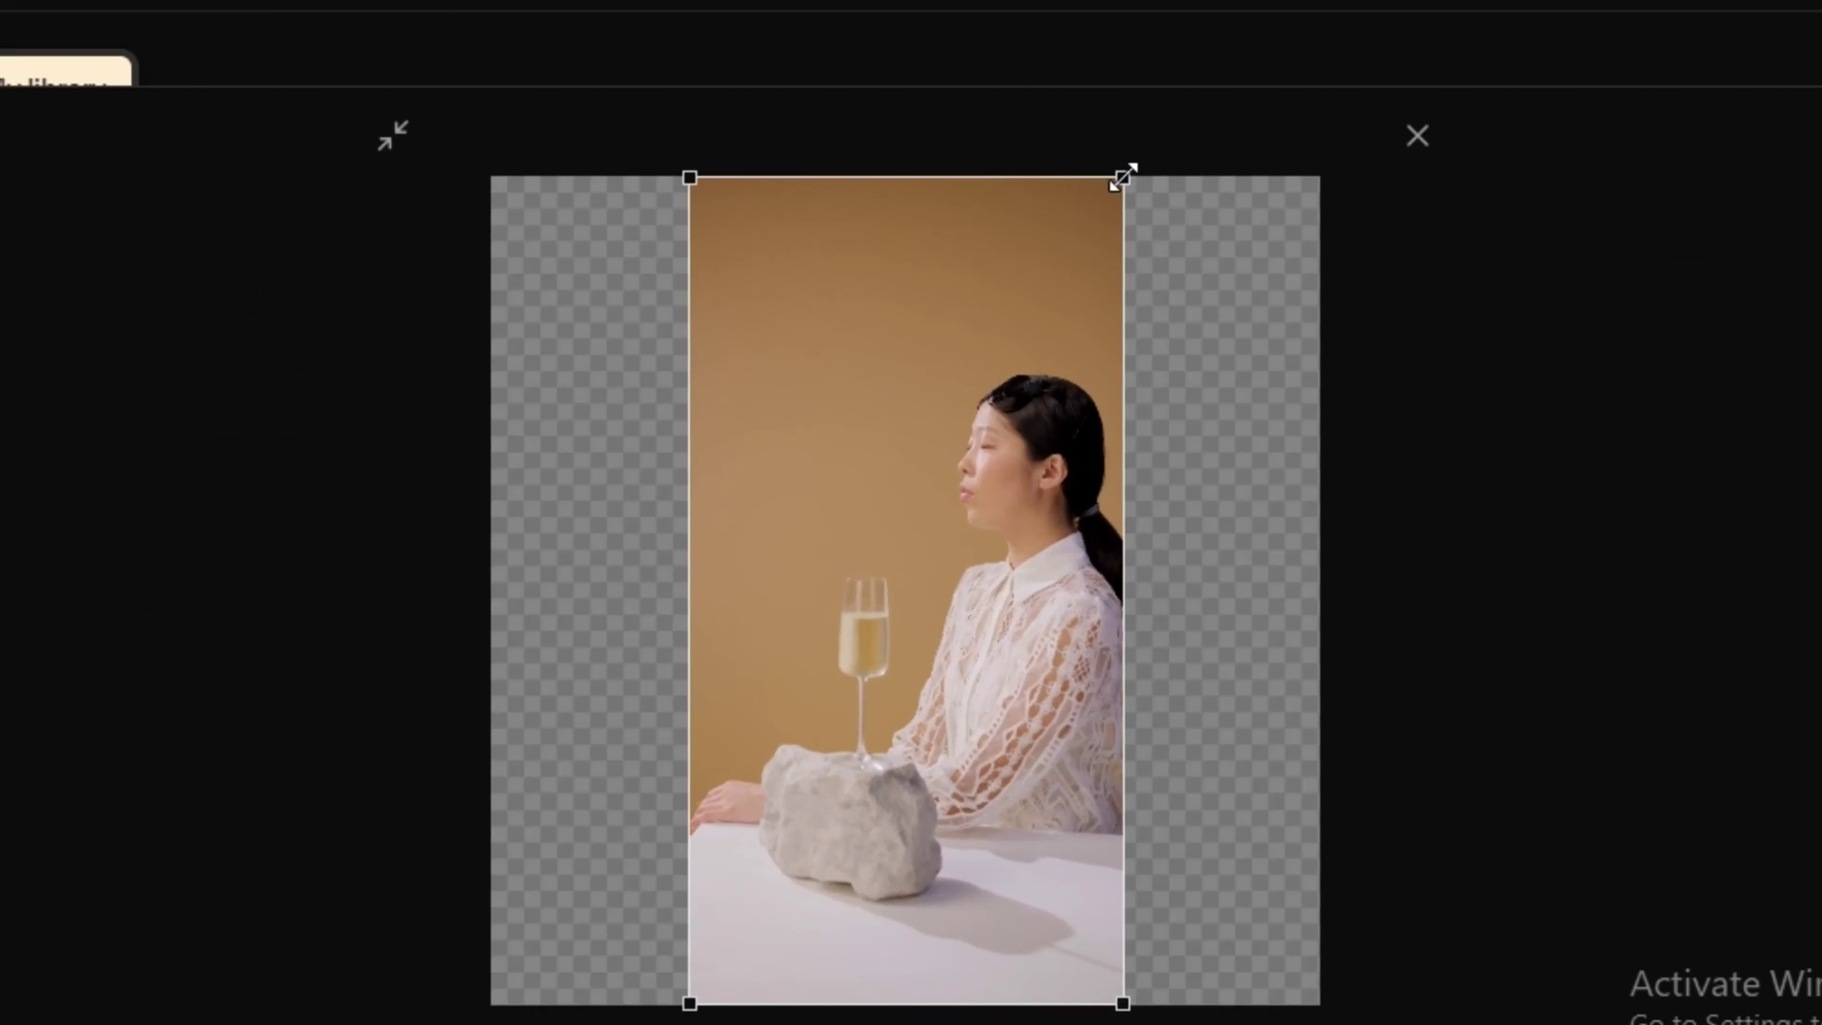
scroll(905, 474, "down", 2)
left_click_drag(579, 807, 435, 813)
key("BackSpace")
key("BackSpace")
key("BackSpace")
key("BackSpace")
key("BackSpace")
type("wall")
left_click(1391, 806)
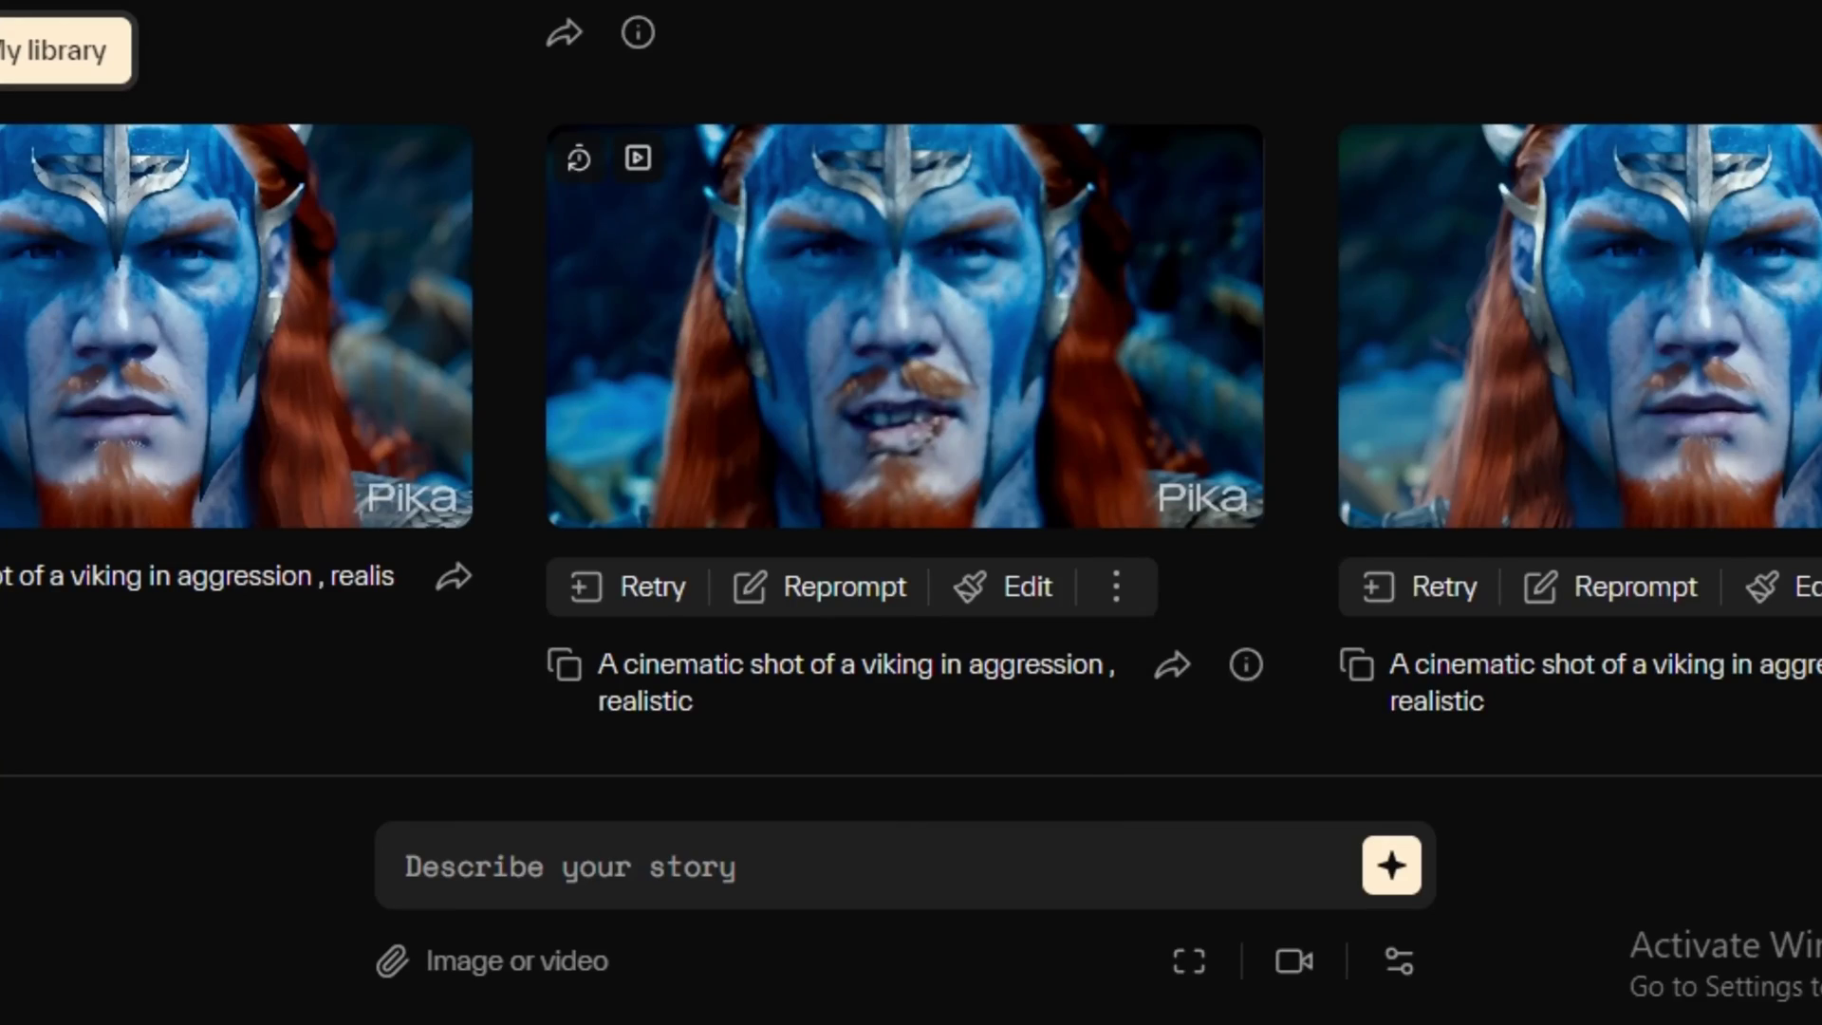
Attach the ssstwitter.com clip of the man talking from the computer
left_click(499, 958)
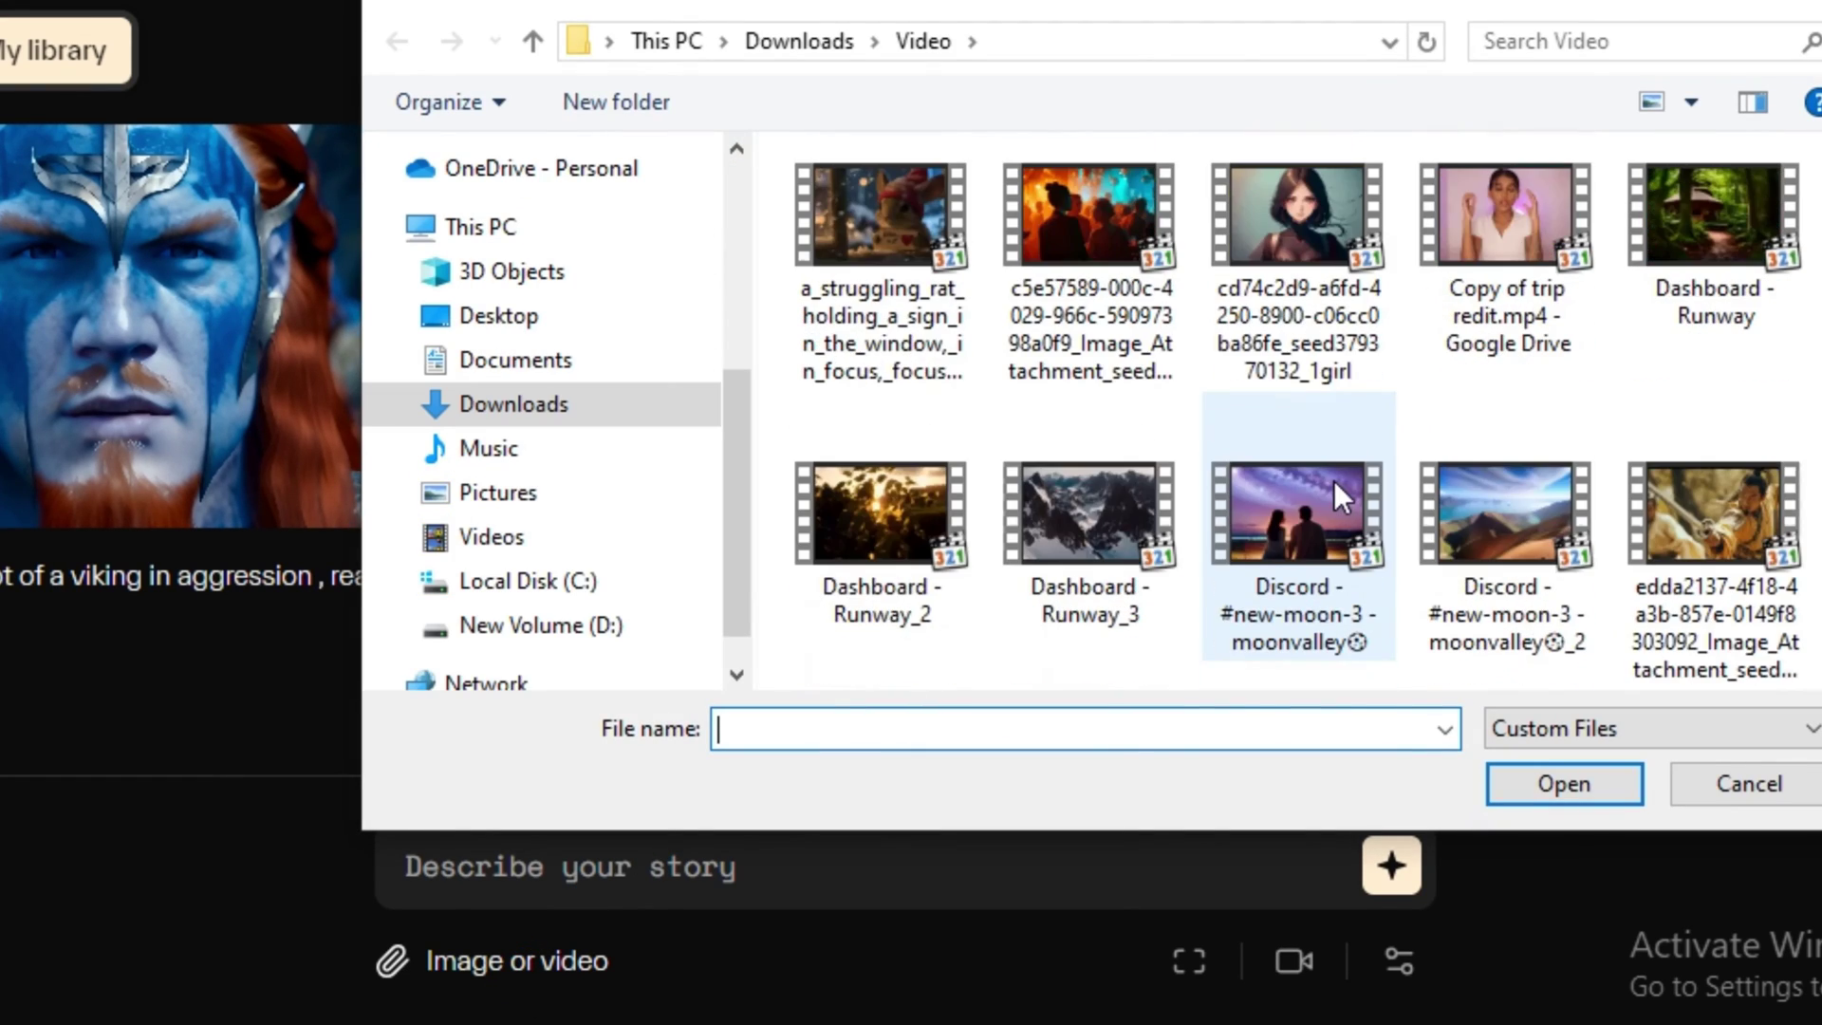
scroll(1334, 480, "down", 20)
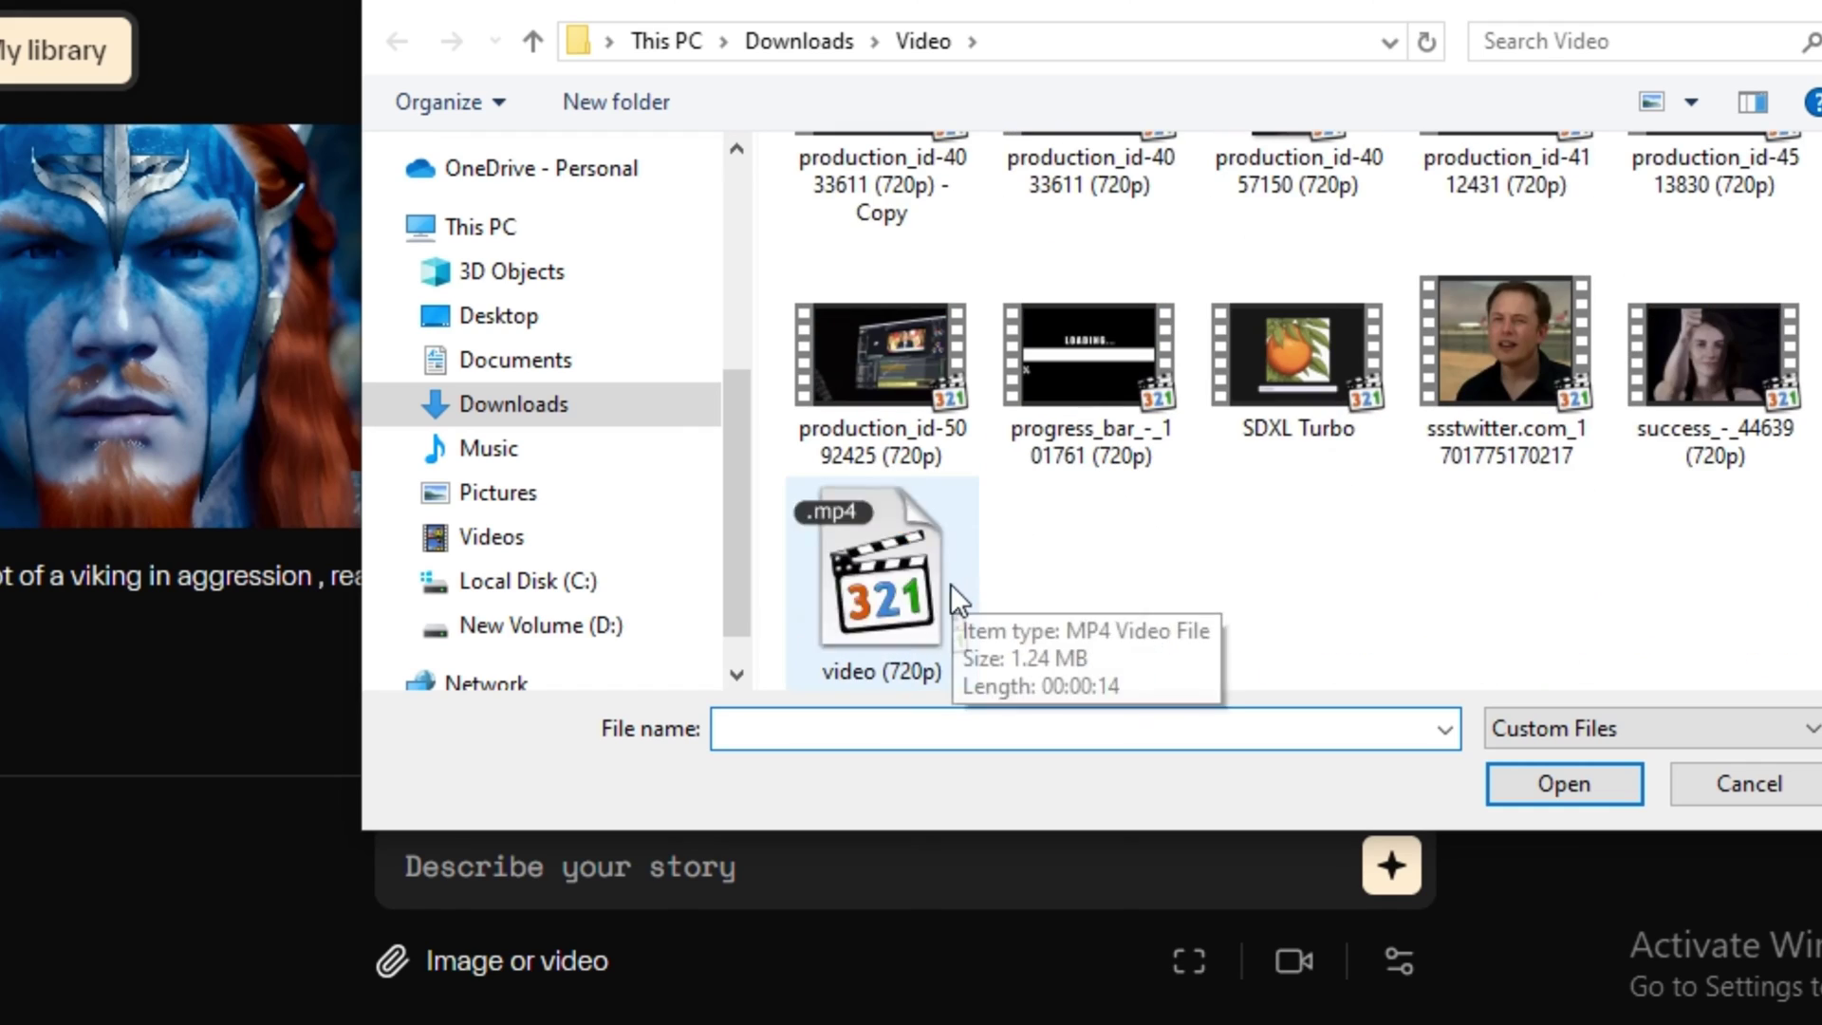
left_click(1506, 399)
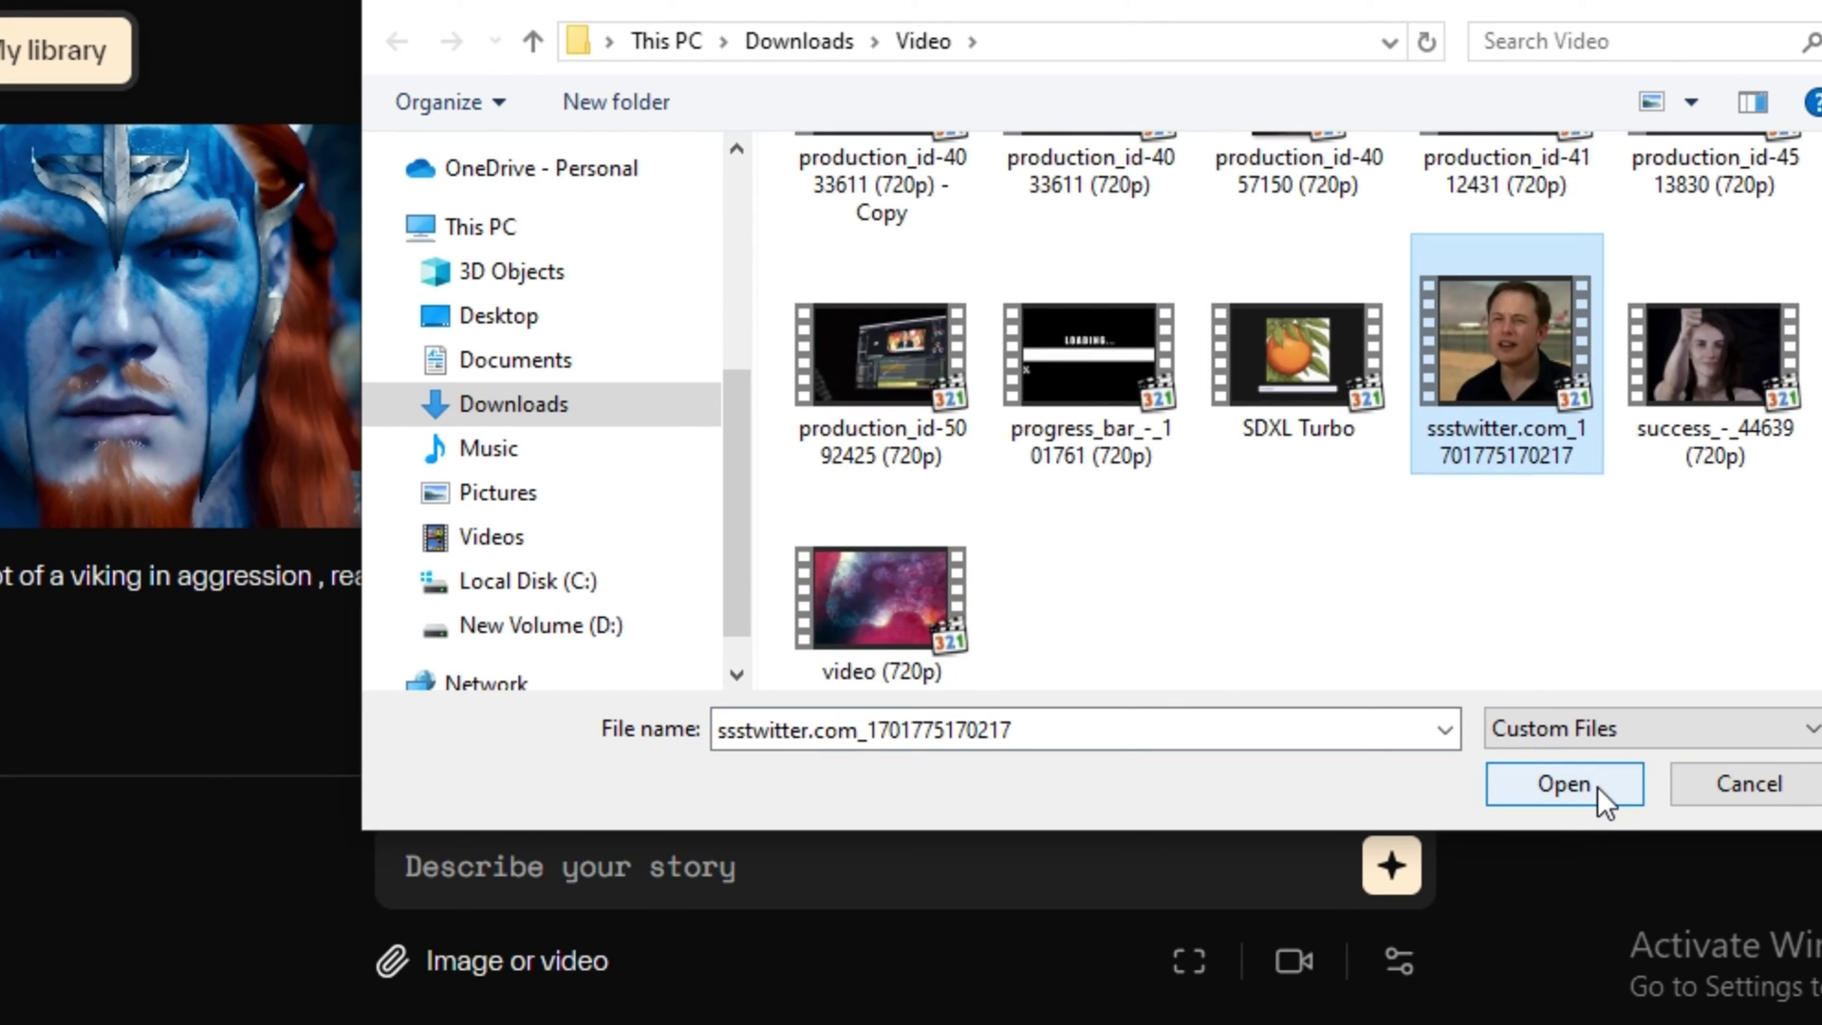
left_click(1563, 784)
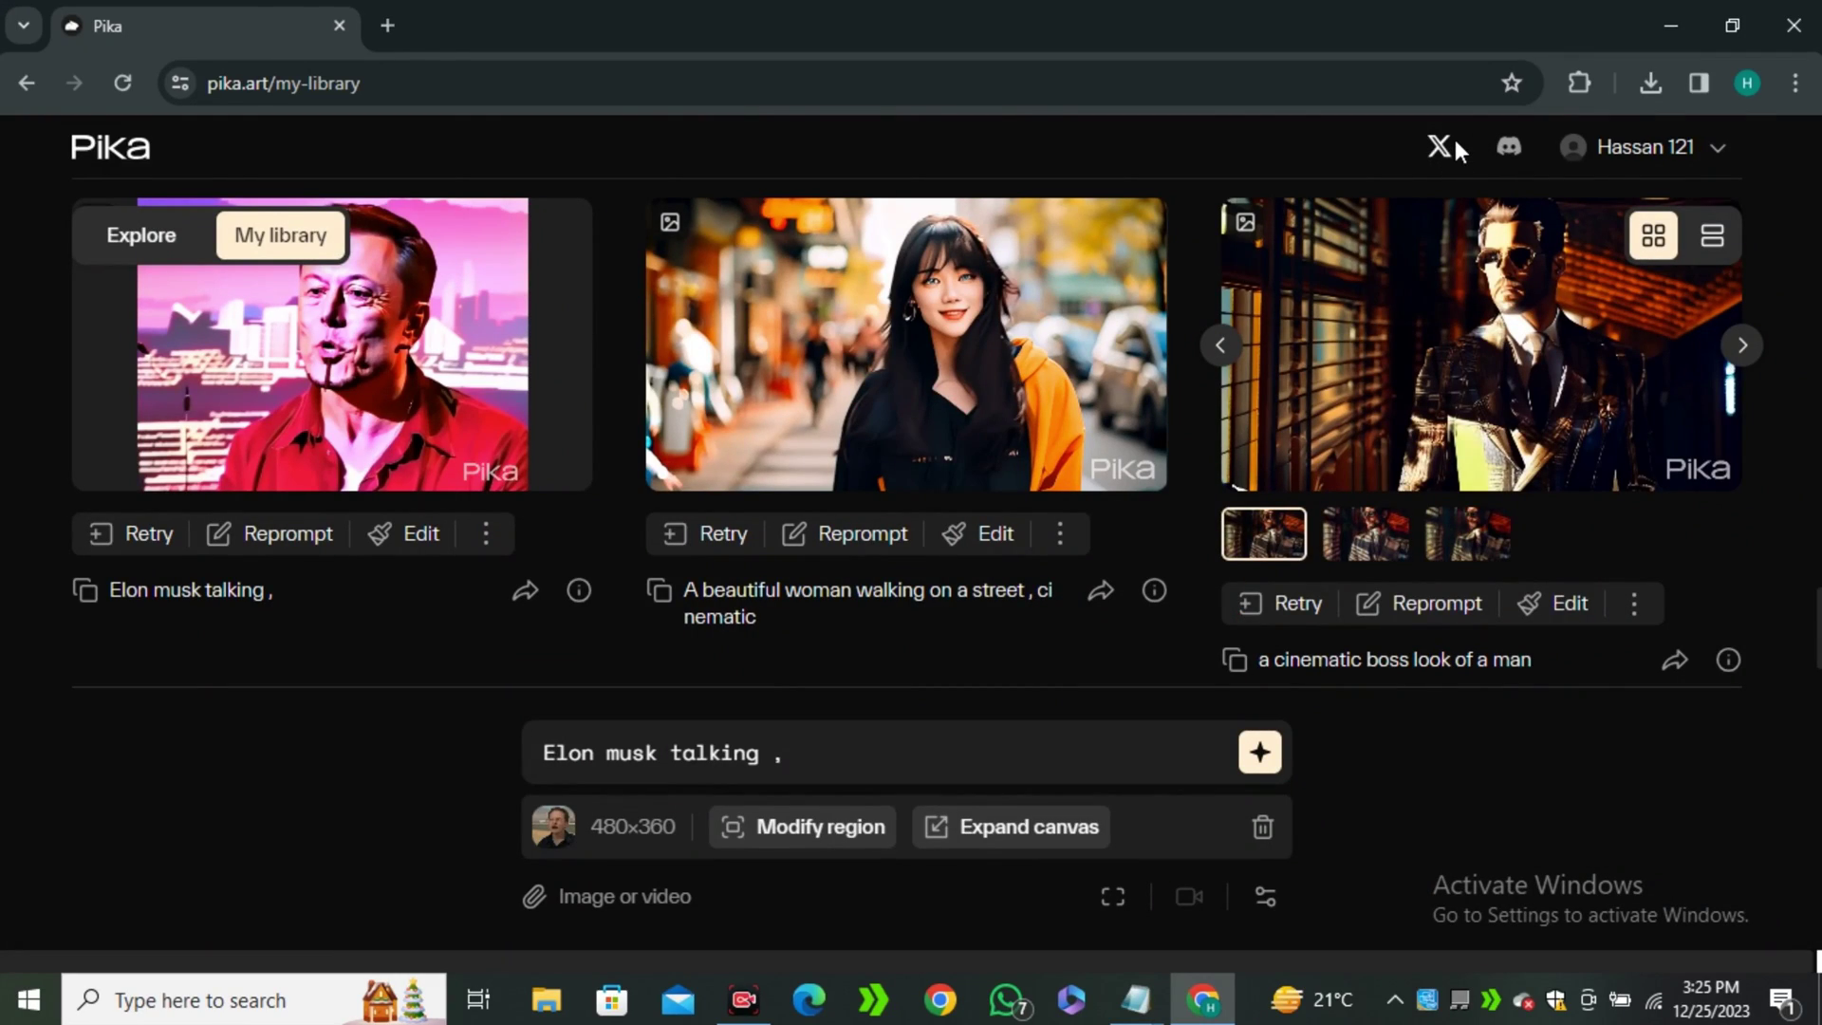
Go from My library to the Explore feed and browse its Christmas clips
scroll(1008, 395, "up", 1)
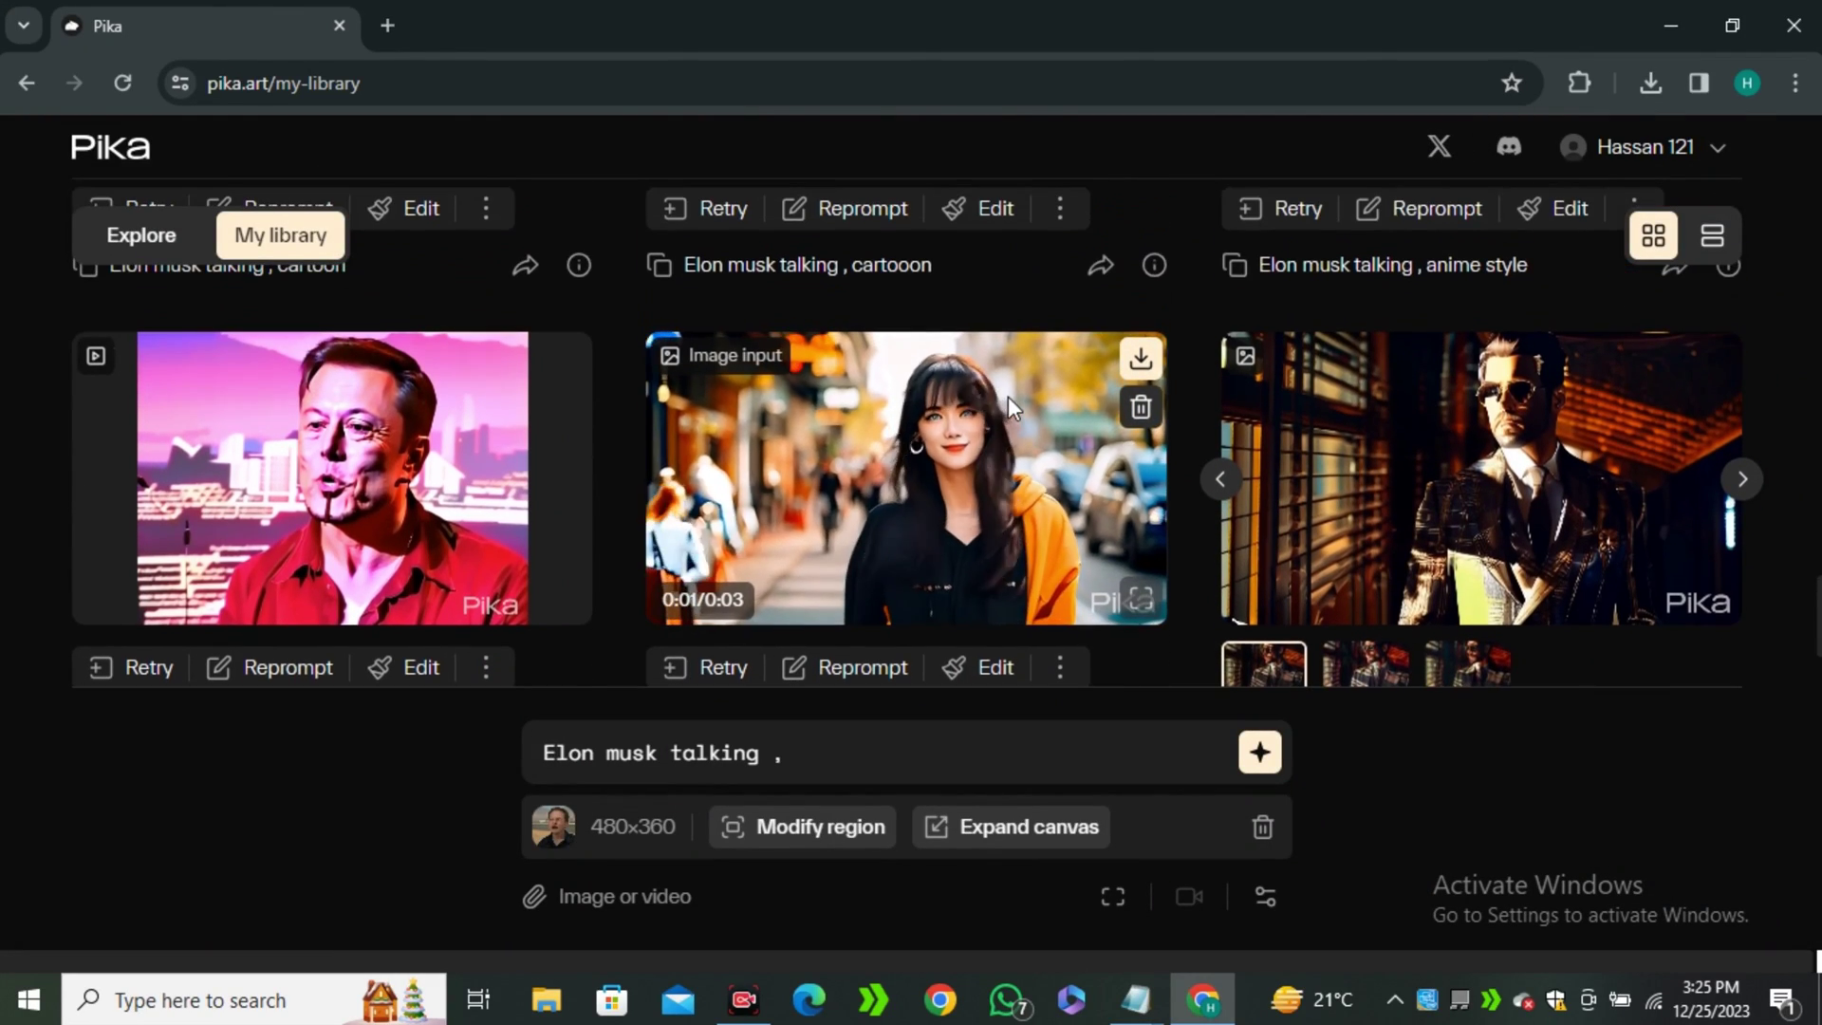
scroll(1009, 402, "up", 15)
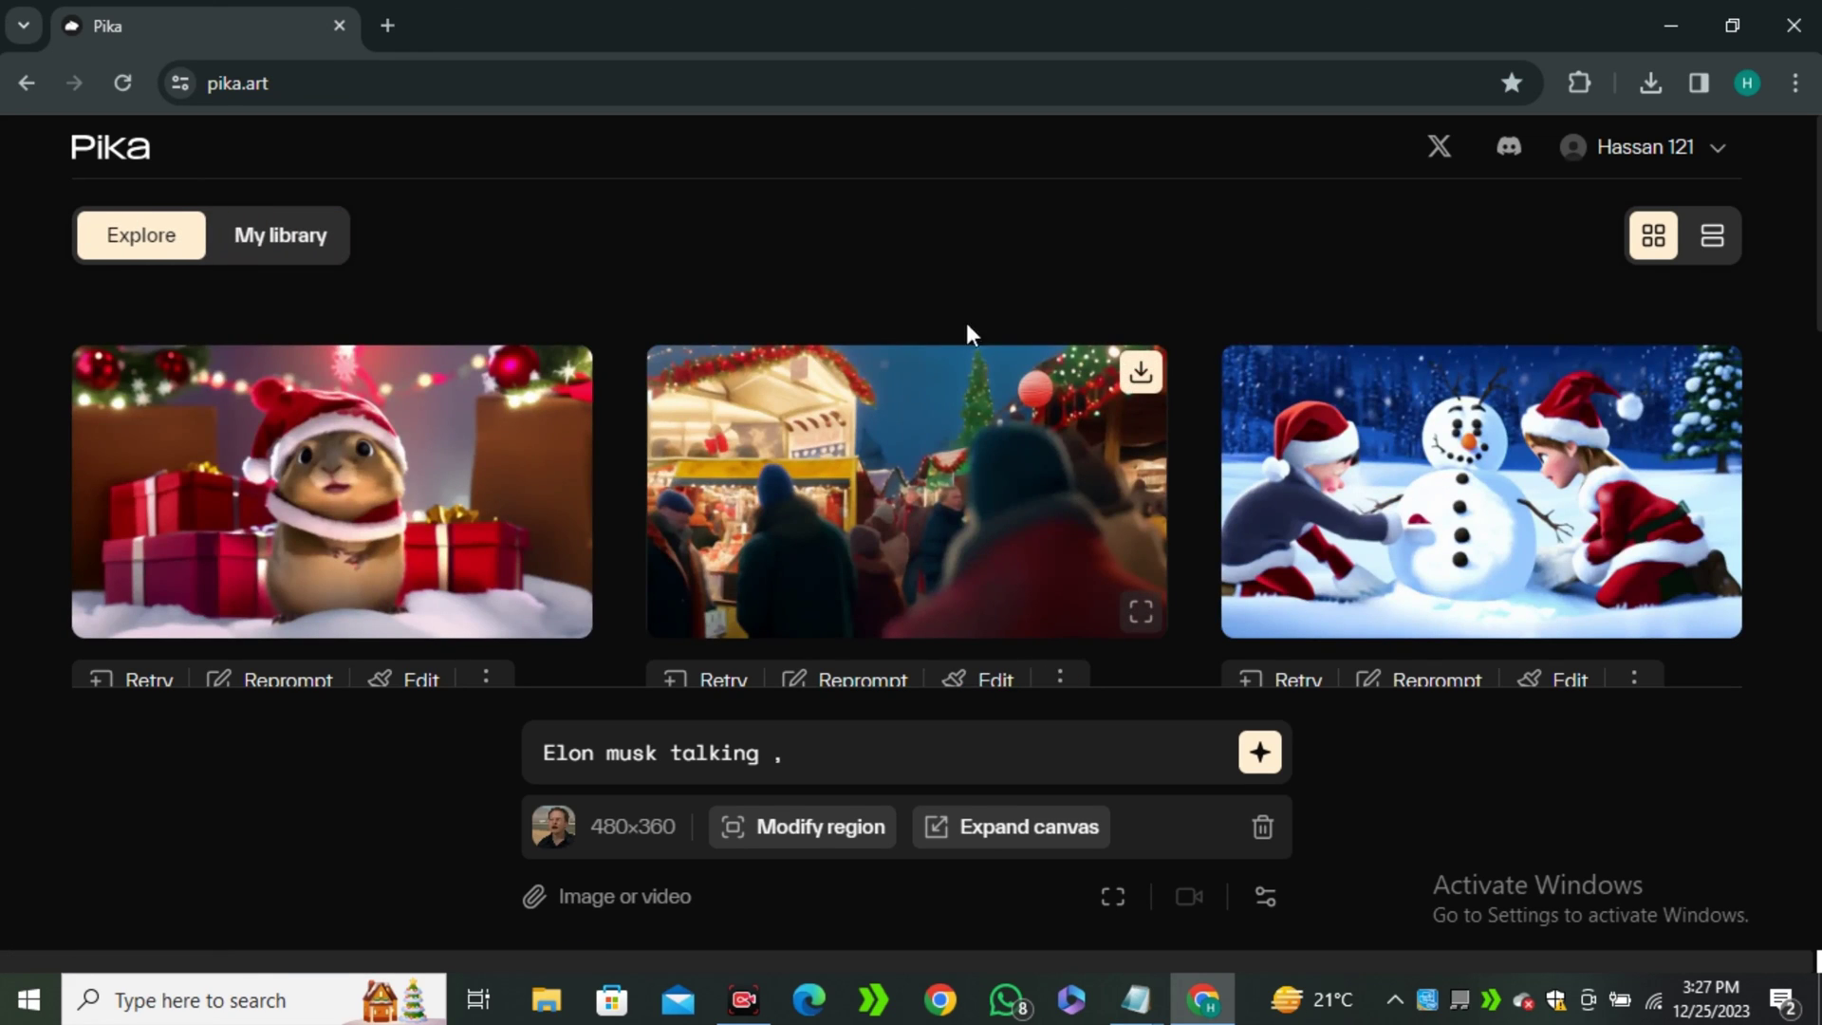
left_click(313, 245)
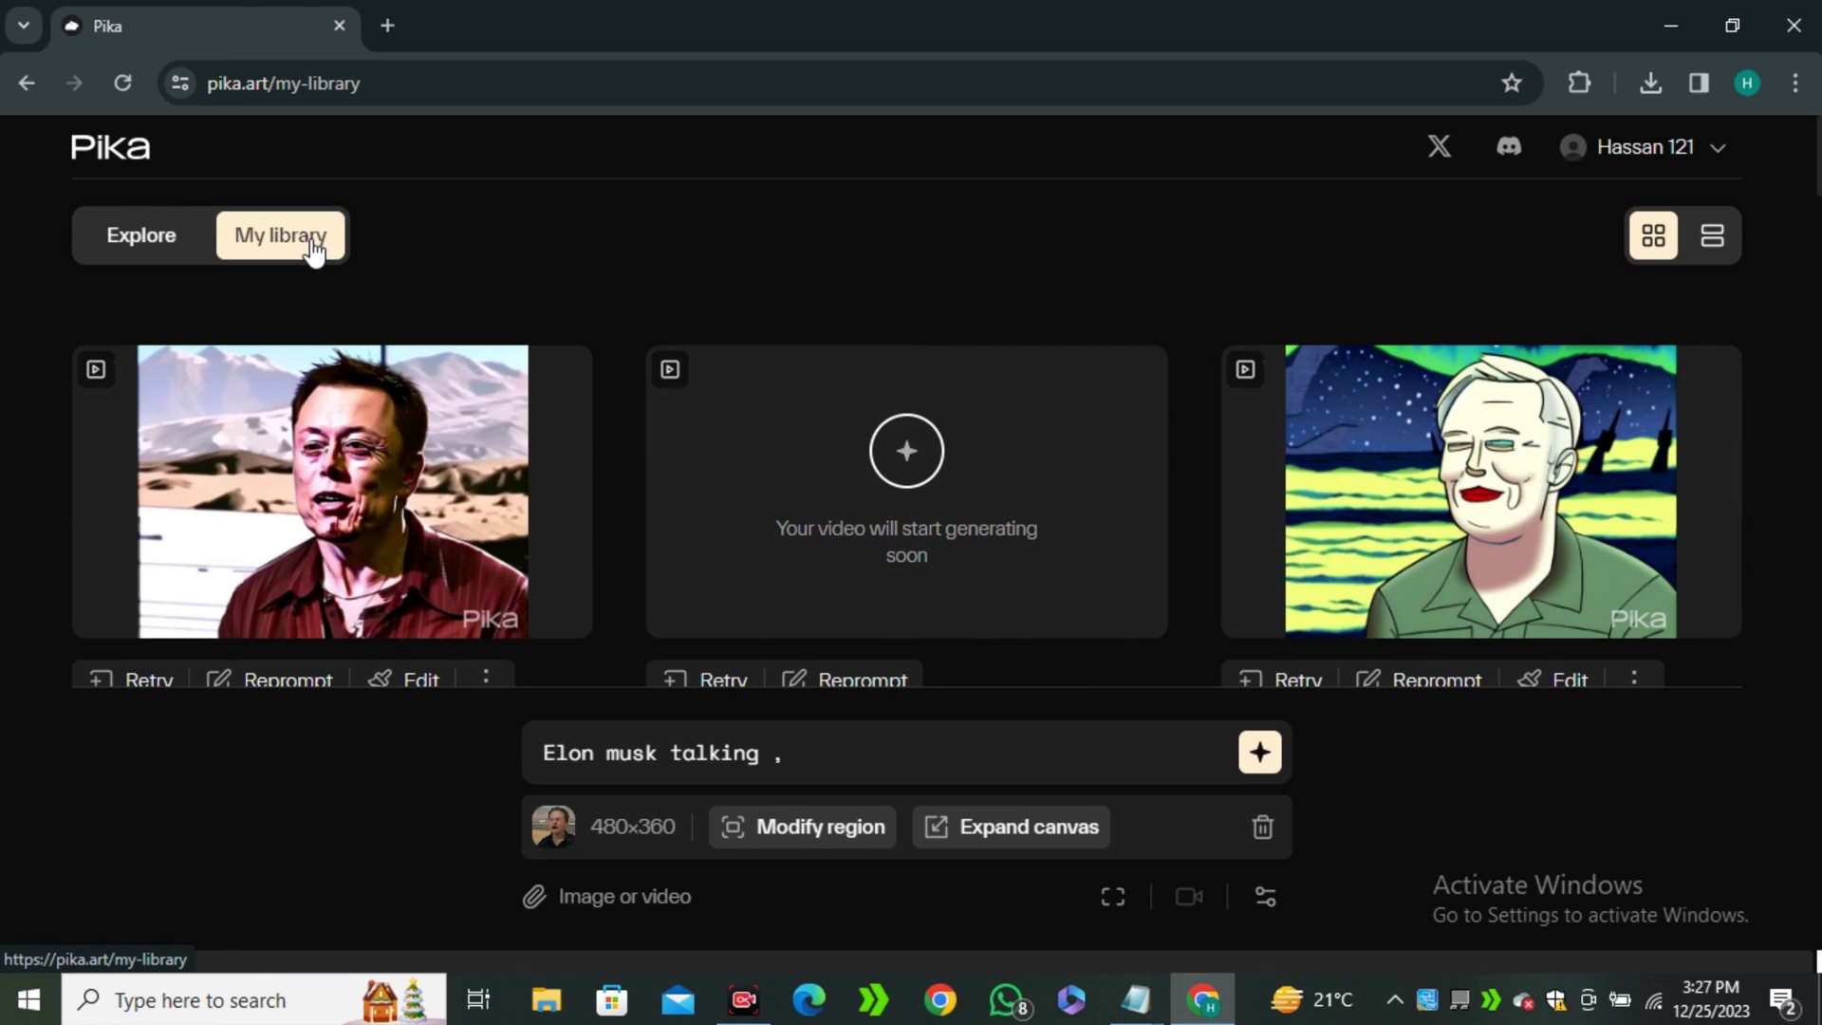
left_click(156, 237)
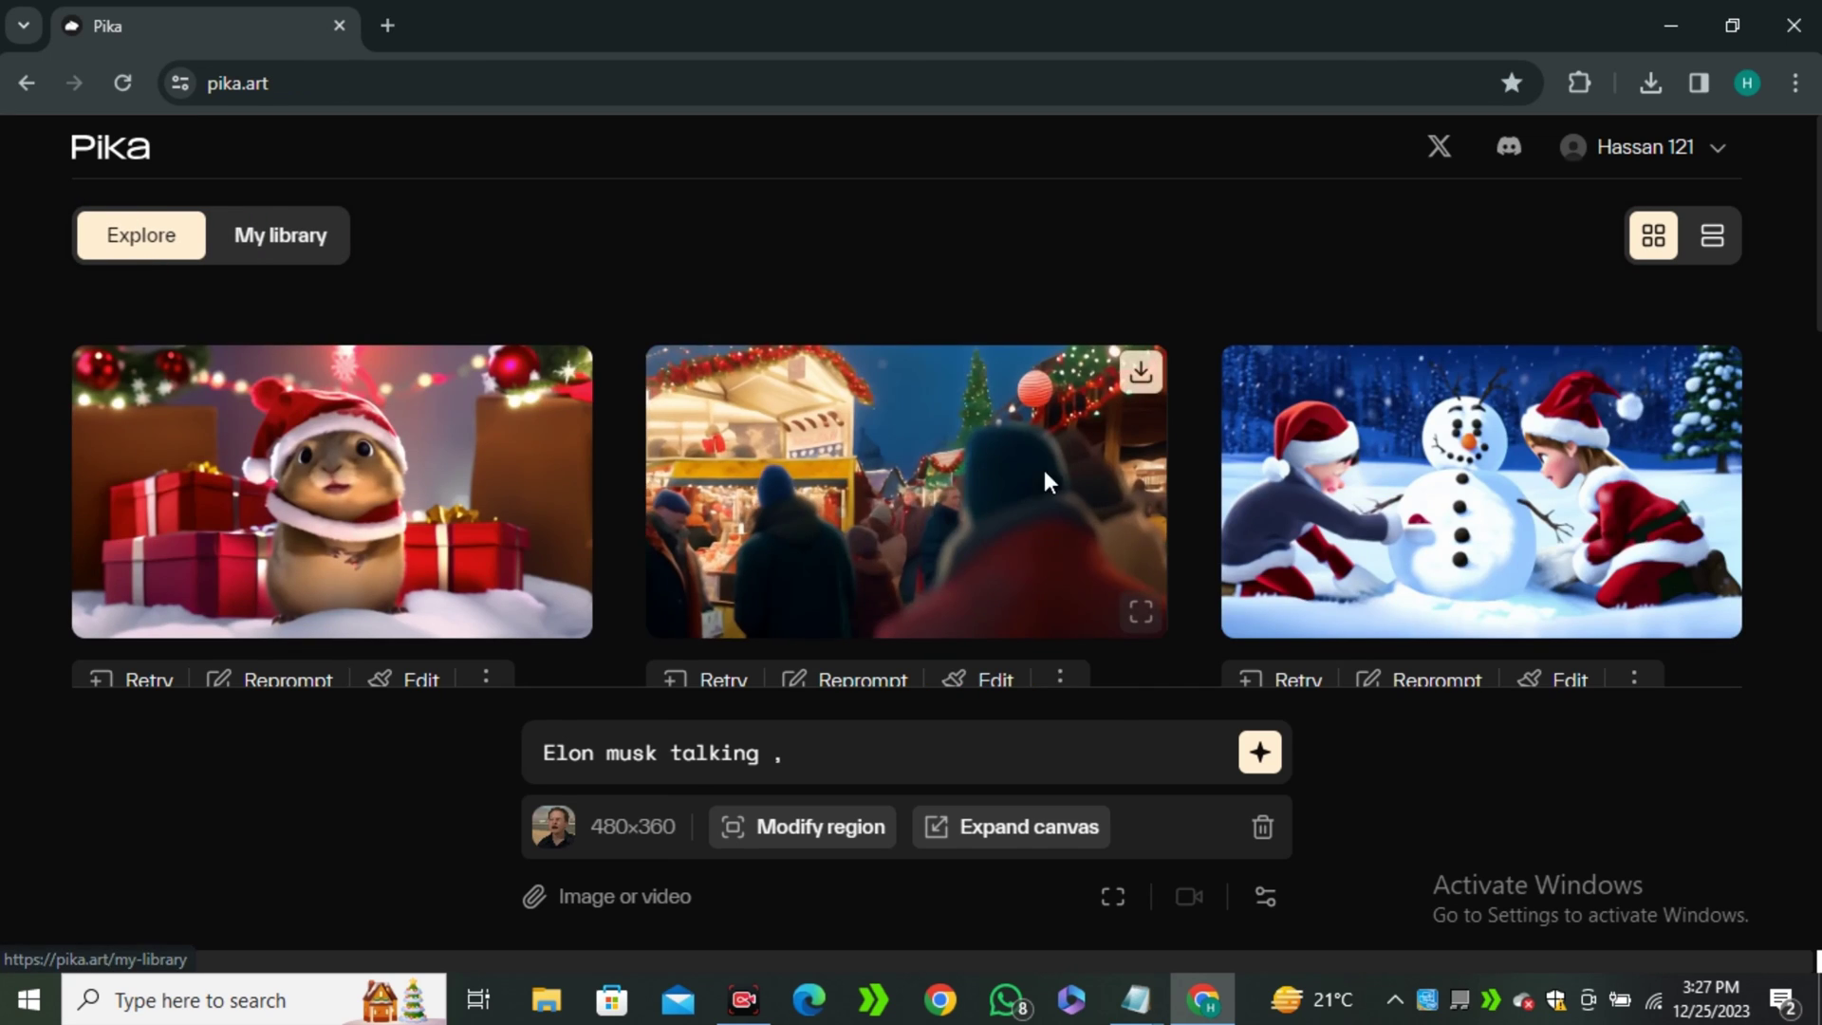
scroll(1118, 460, "down", 5)
scroll(1118, 459, "down", 2)
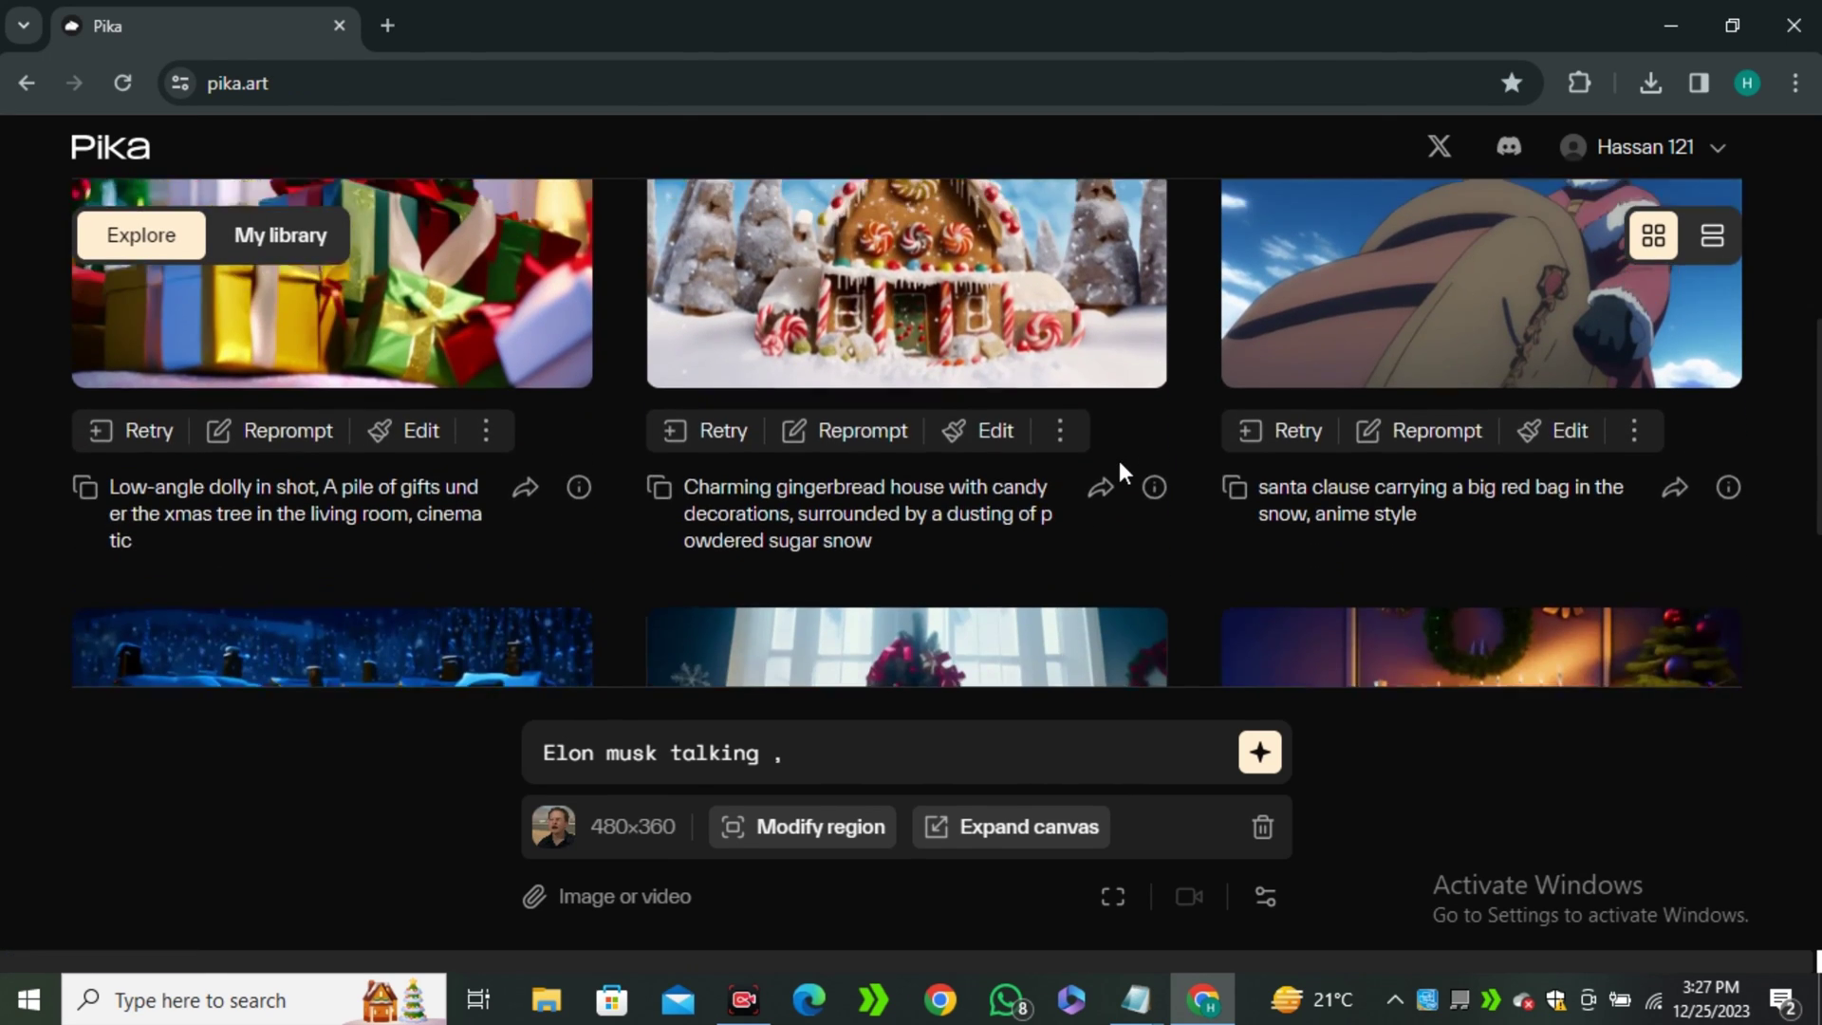
scroll(1119, 459, "up", 7)
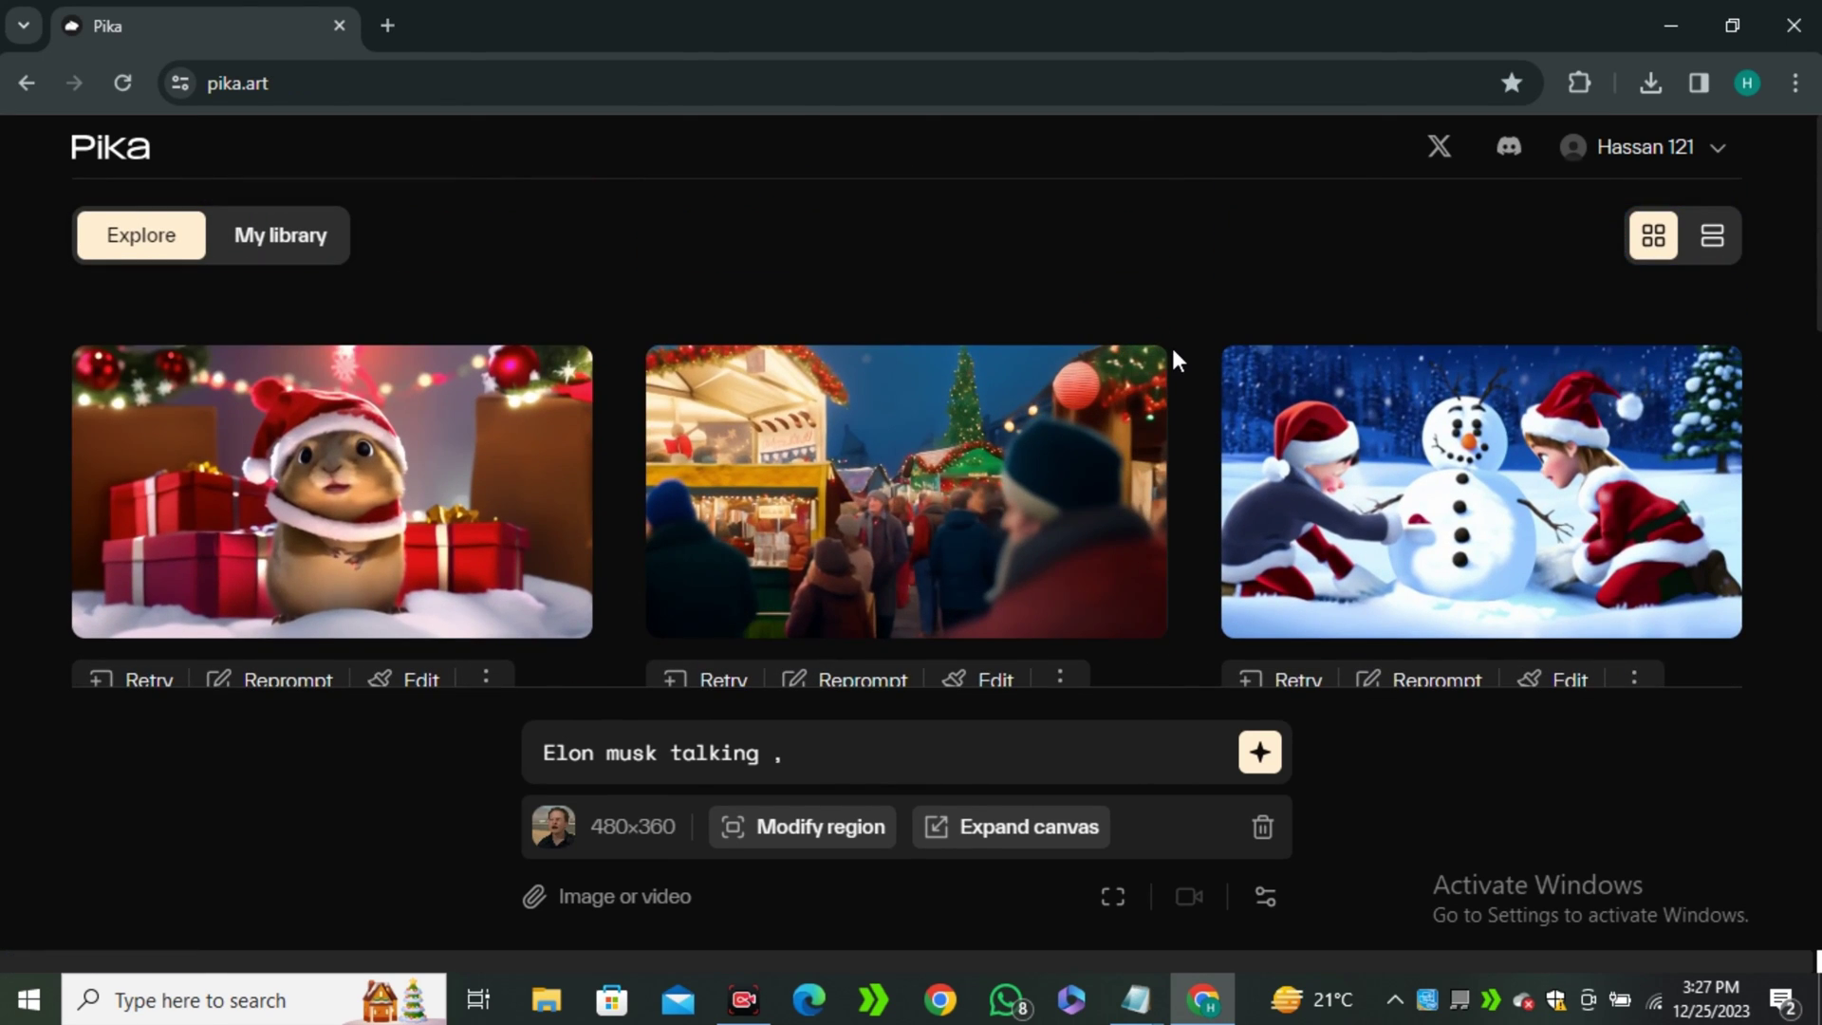